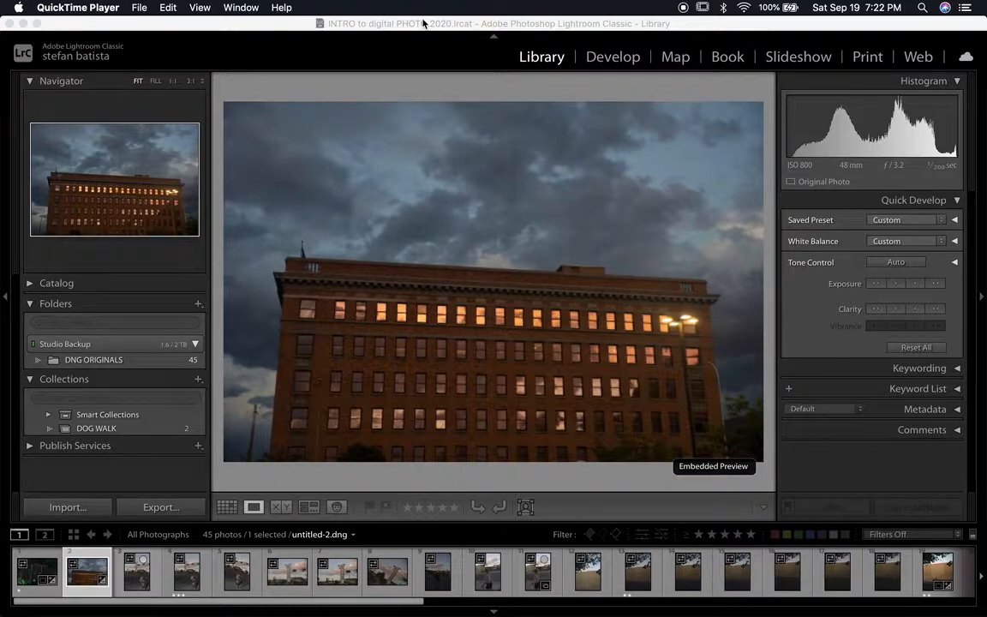
- Compare the first two photos in the Library, and open the night high-rise photo untitled-1.dng in the Develop module
click(38, 571)
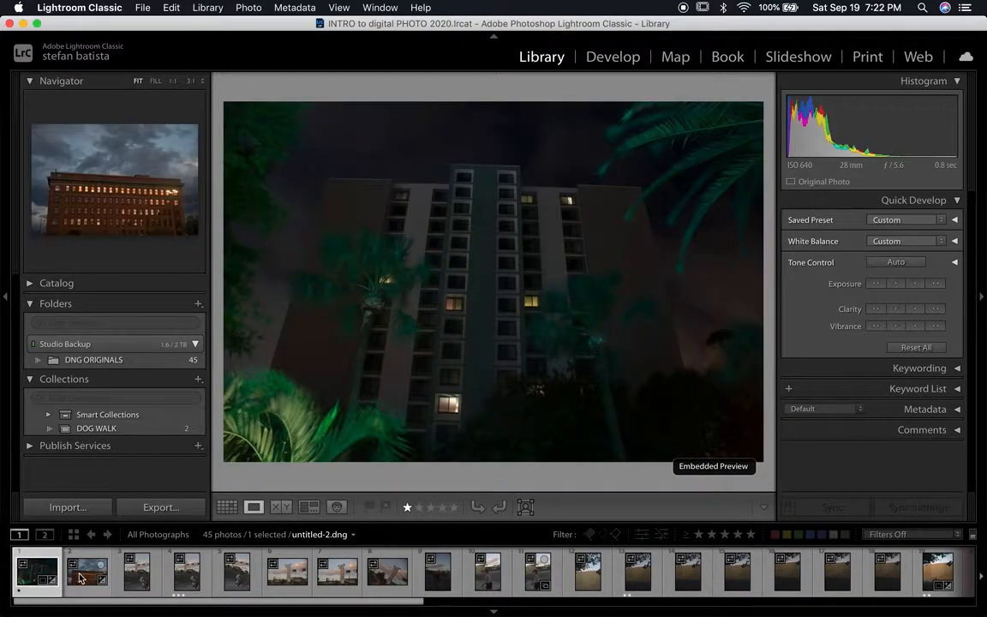
click(80, 571)
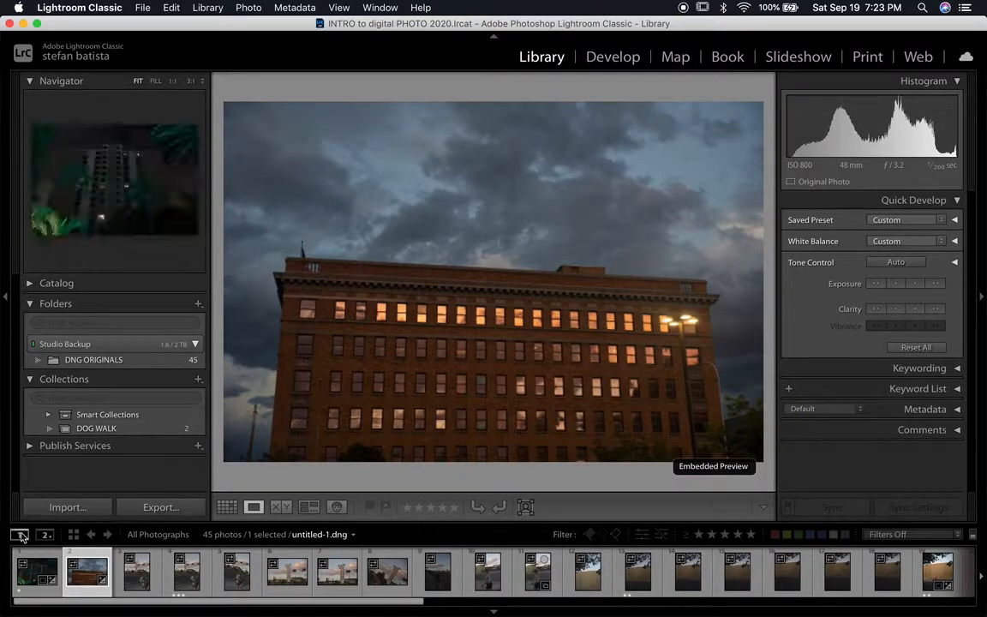
click(28, 580)
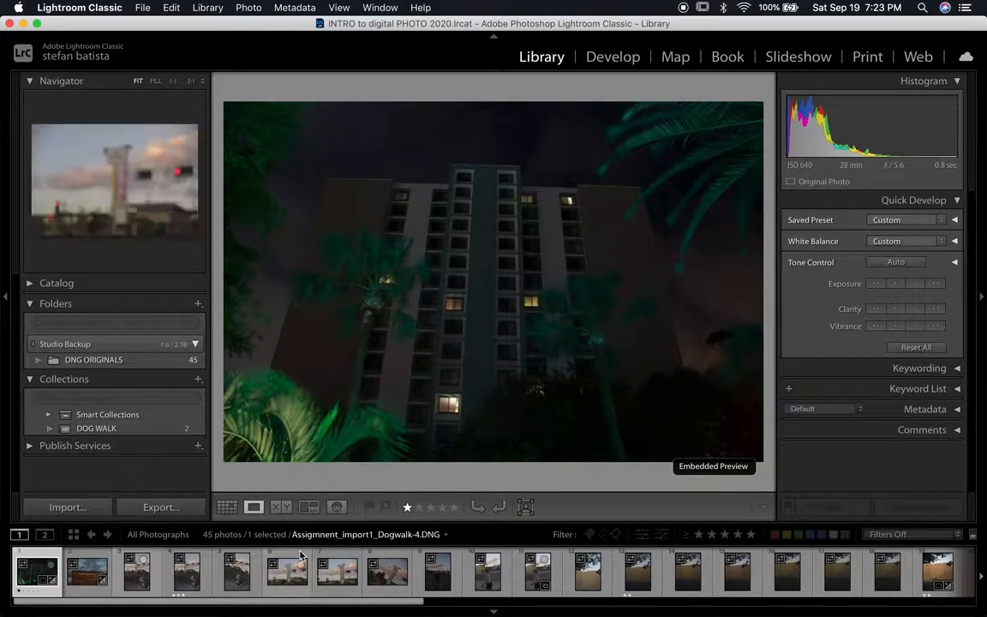
click(86, 585)
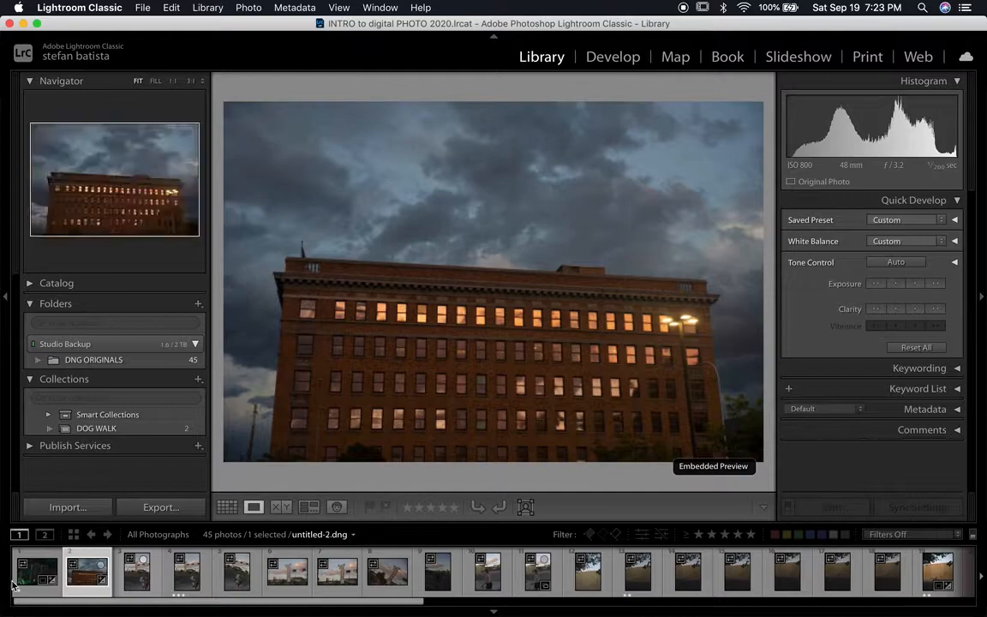
click(612, 57)
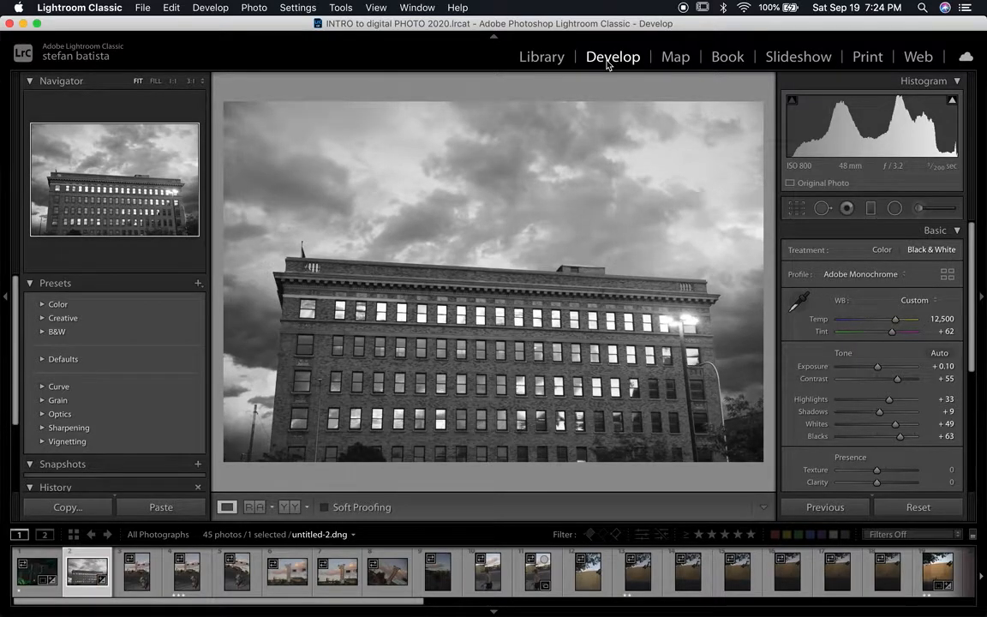
click(35, 576)
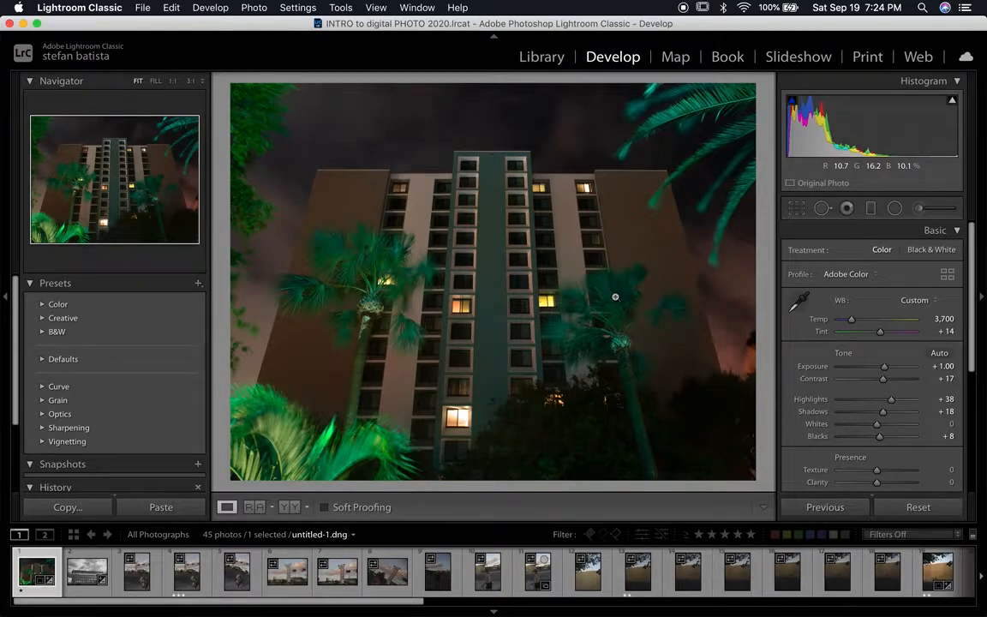
- Try the Daylight white balance preset on the high-rise photo, and return it to As Shot
click(918, 302)
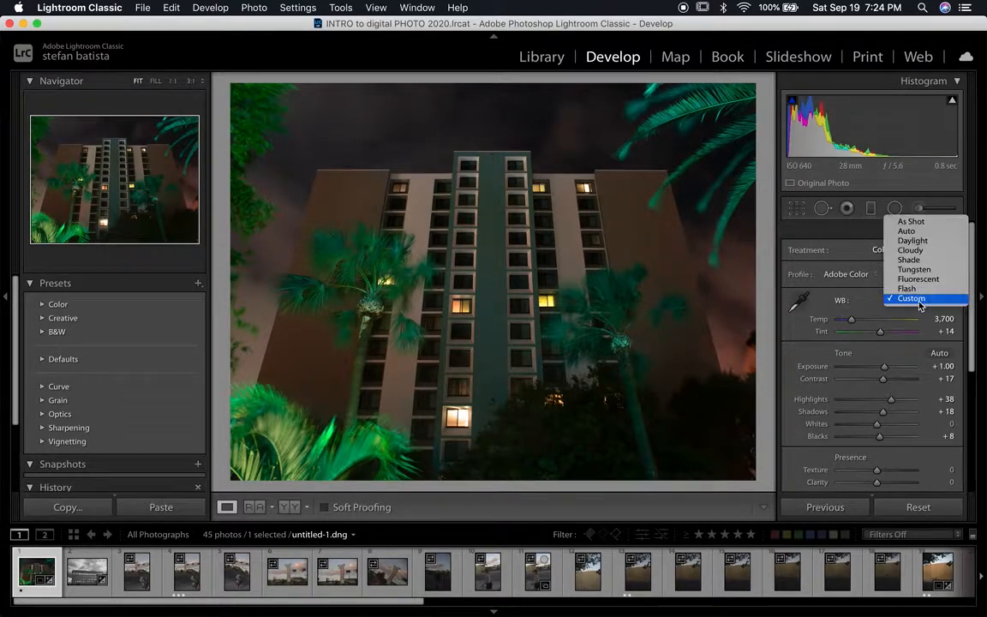
click(933, 248)
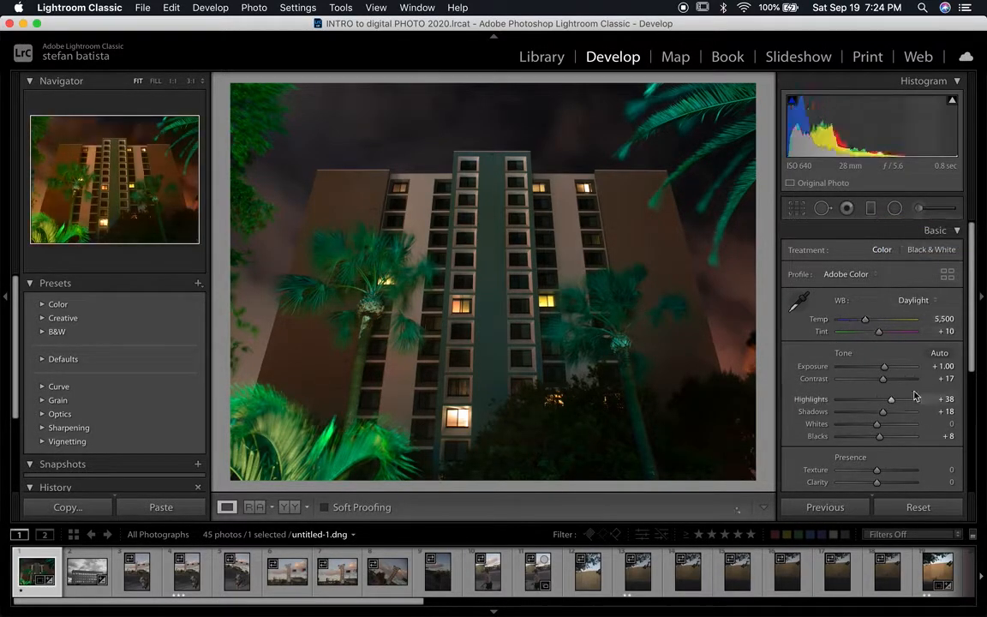
click(908, 301)
click(857, 302)
click(923, 301)
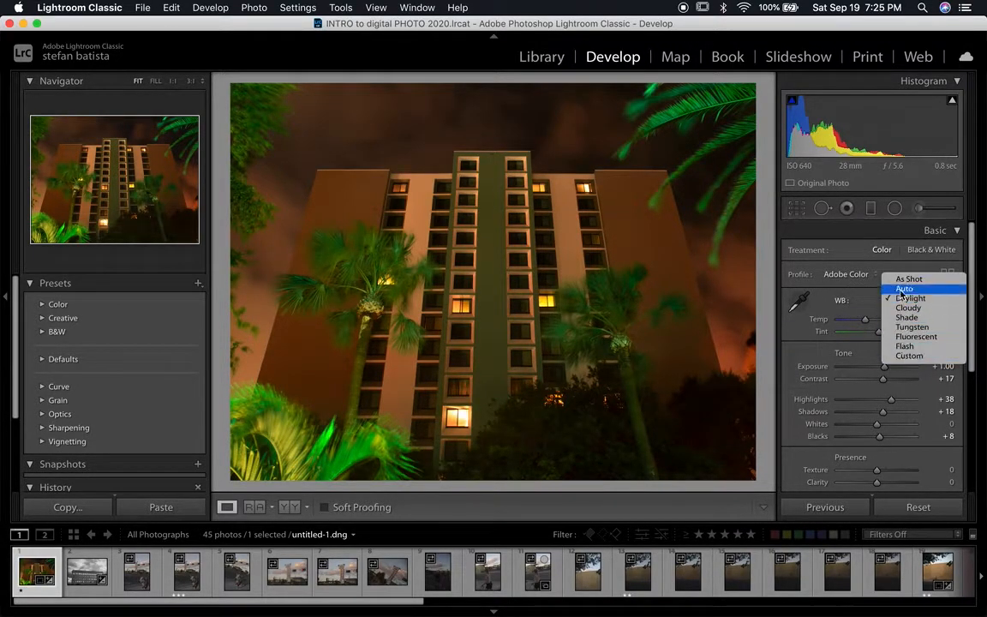
click(914, 279)
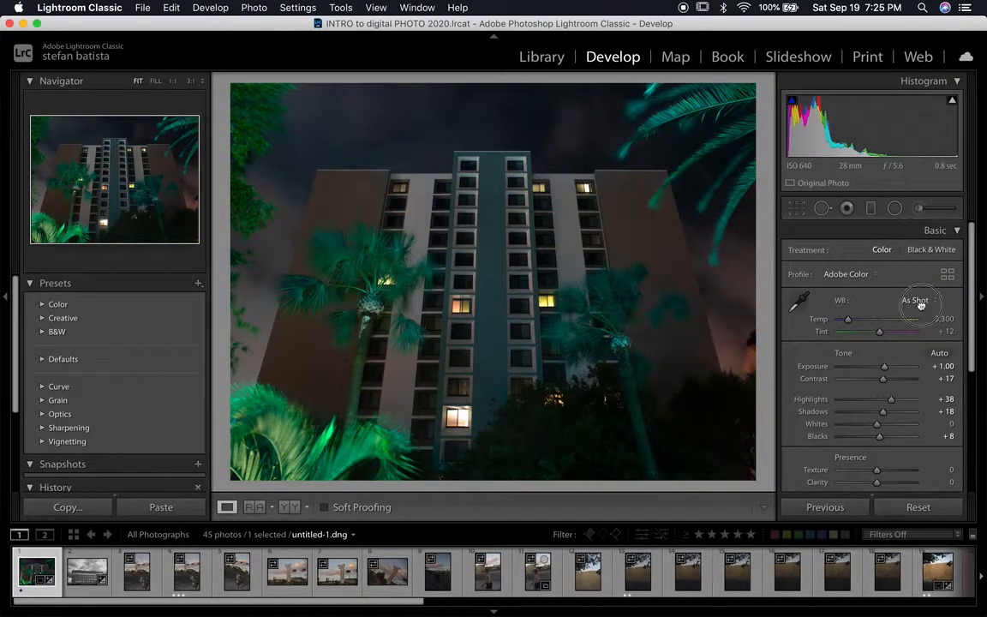
- Apply Auto white balance, and adjust the photo to Temp 6,256 and Tint +41
click(914, 300)
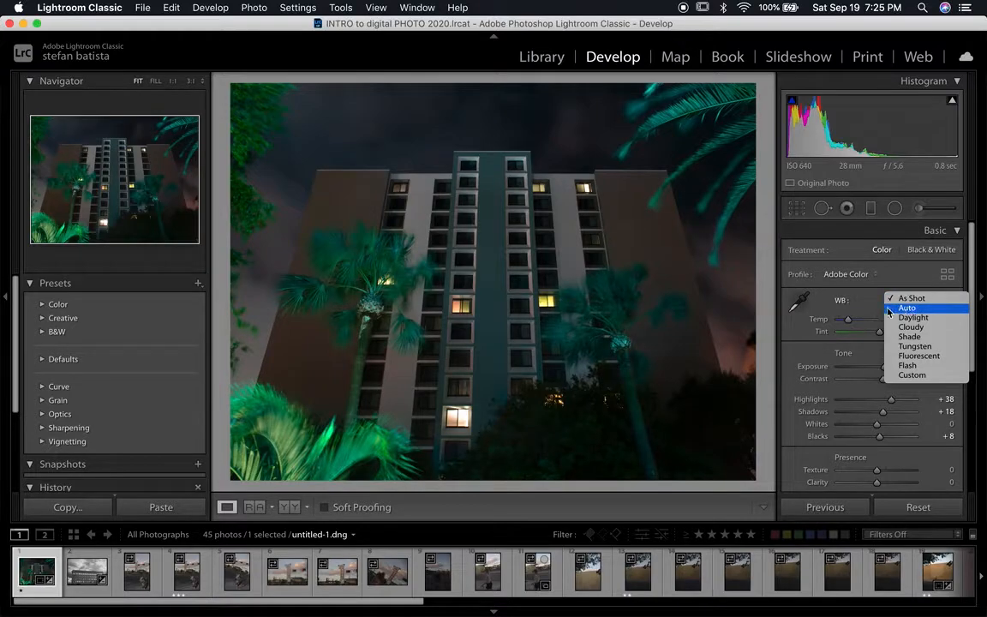
click(904, 307)
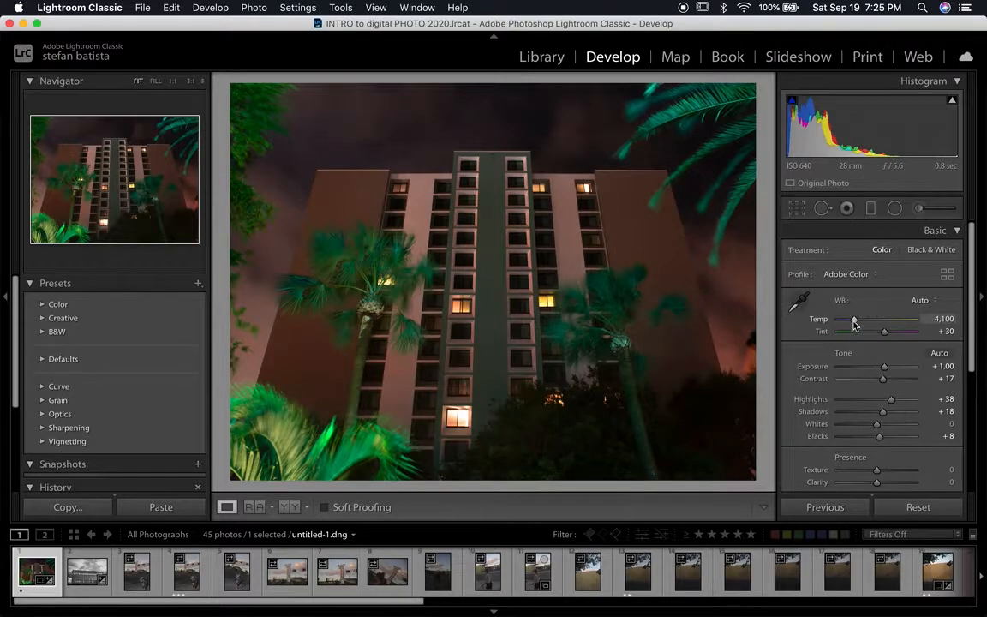
mouse_move(884, 333)
mouse_down()
mouse_move(894, 334)
mouse_move(844, 330)
mouse_move(866, 321)
mouse_move(901, 331)
mouse_move(856, 332)
mouse_move(871, 320)
mouse_up()
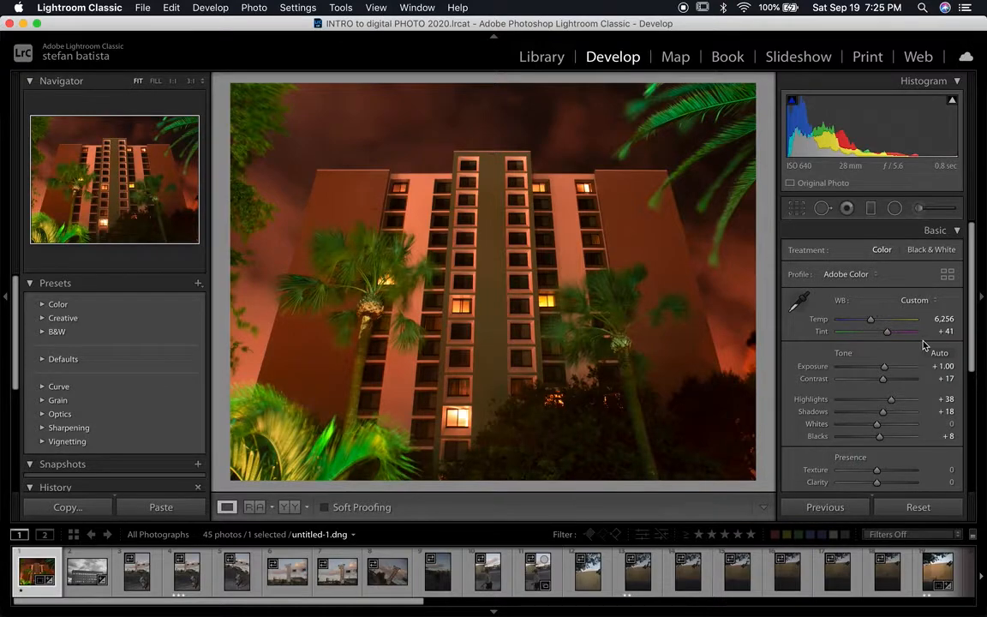
- Sample white balance with the White Balance Selector on the brightest lit window, the upper-left foliage and the upper-right palm frond
click(798, 303)
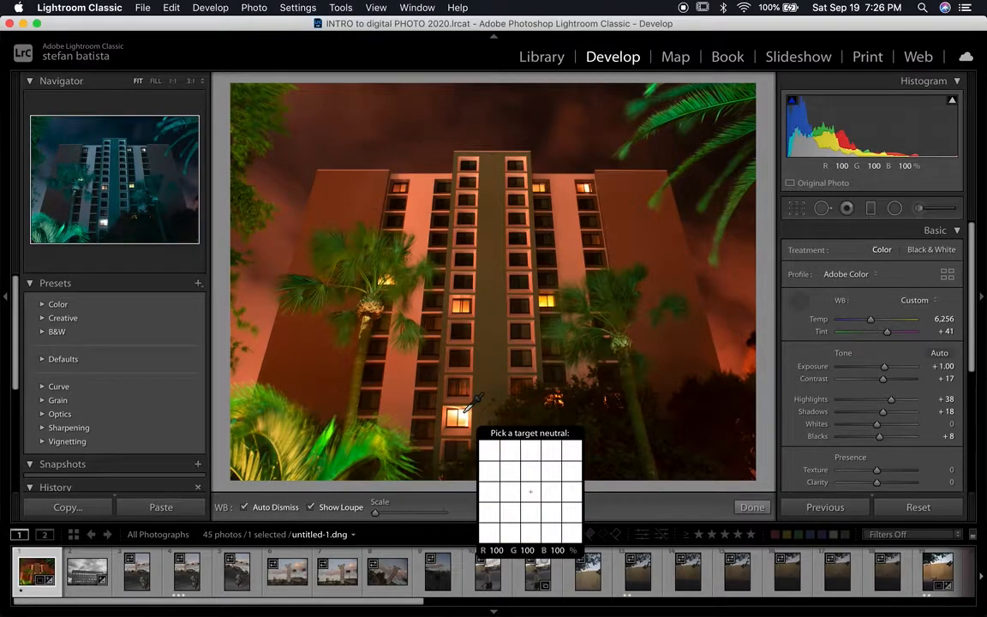
click(464, 410)
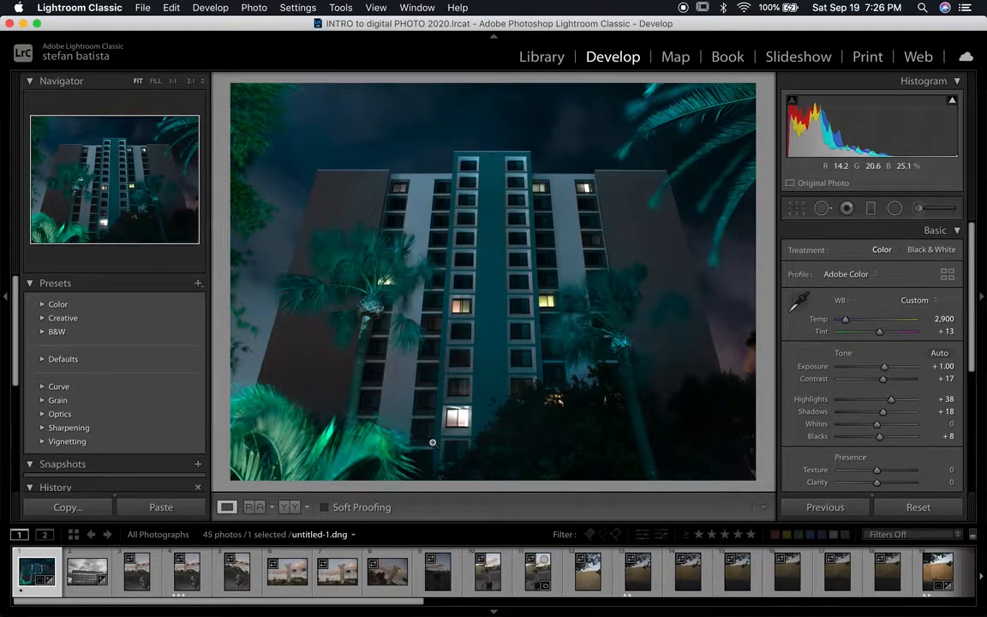
click(798, 301)
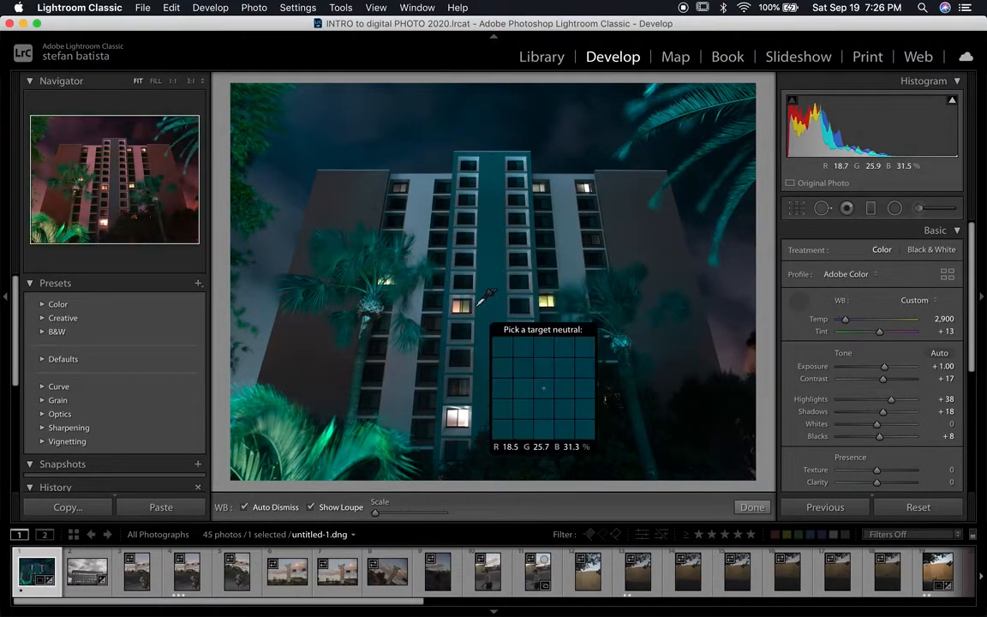
click(244, 138)
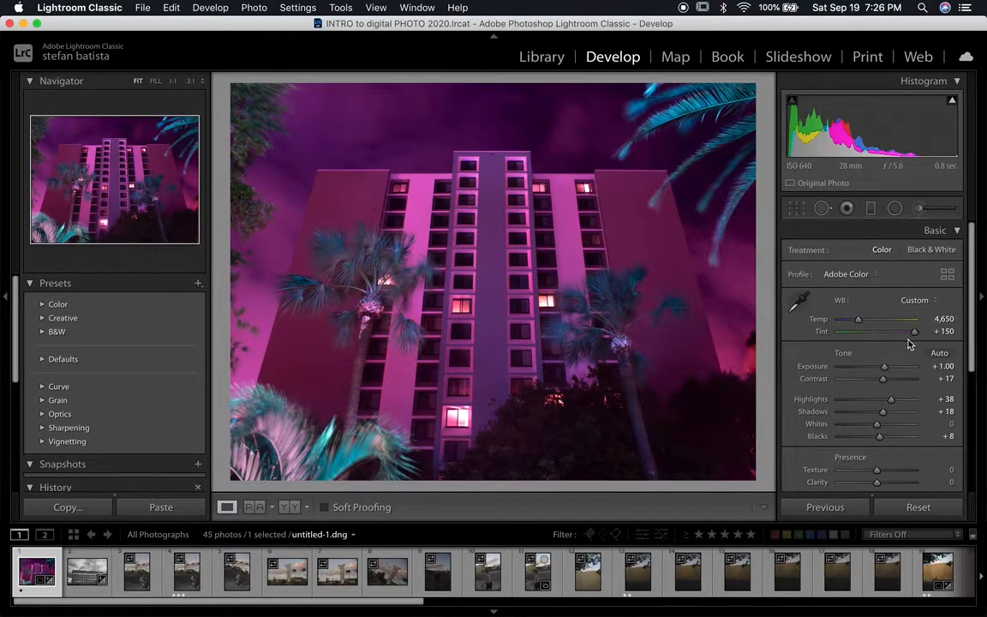
click(804, 306)
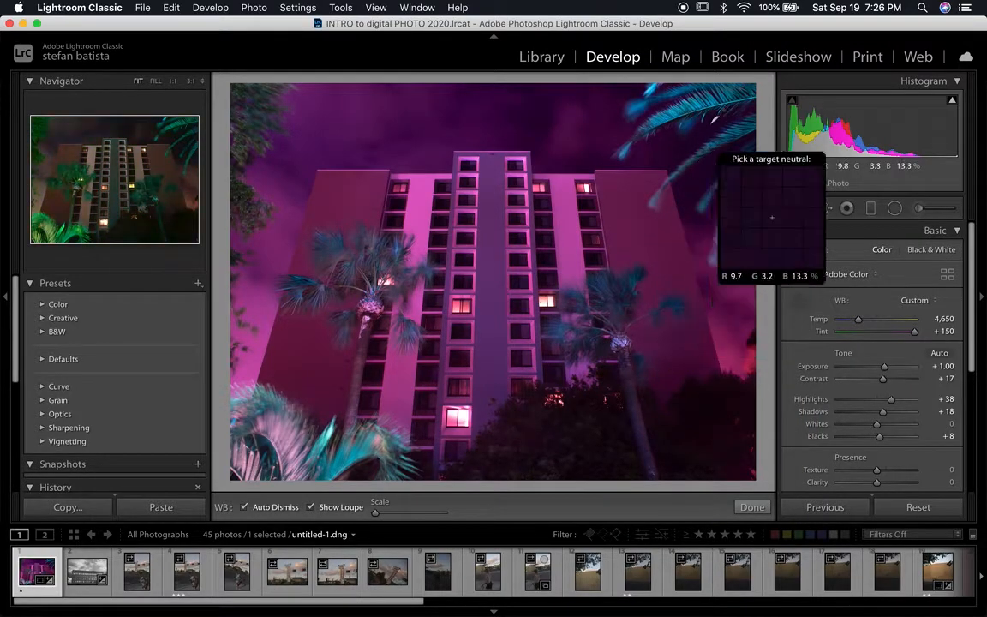
click(694, 120)
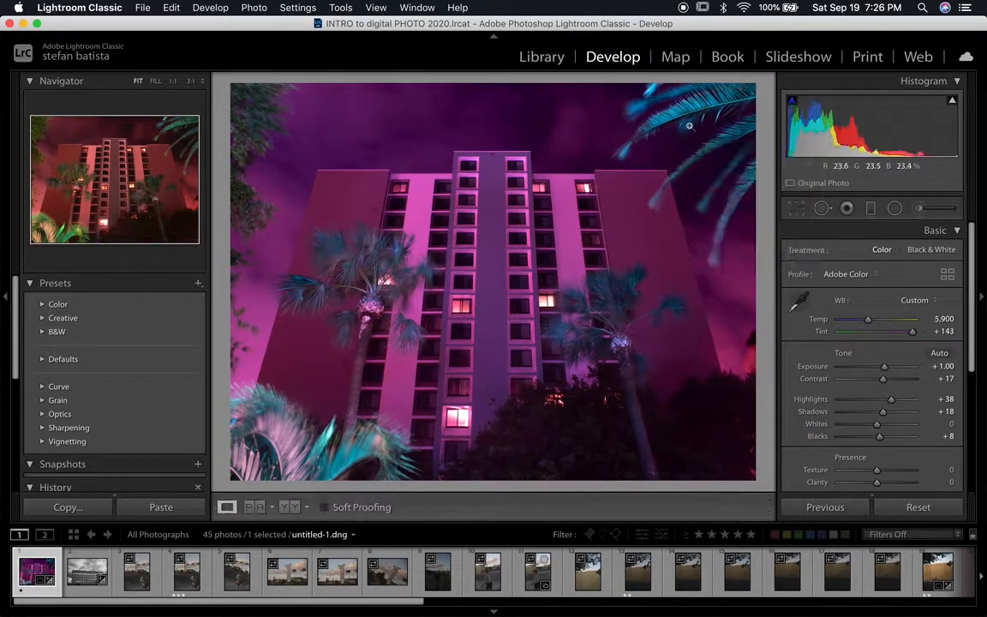
- Sample the white balance from the pale wall beside the tower's central column, and from the top of the central column itself
click(799, 302)
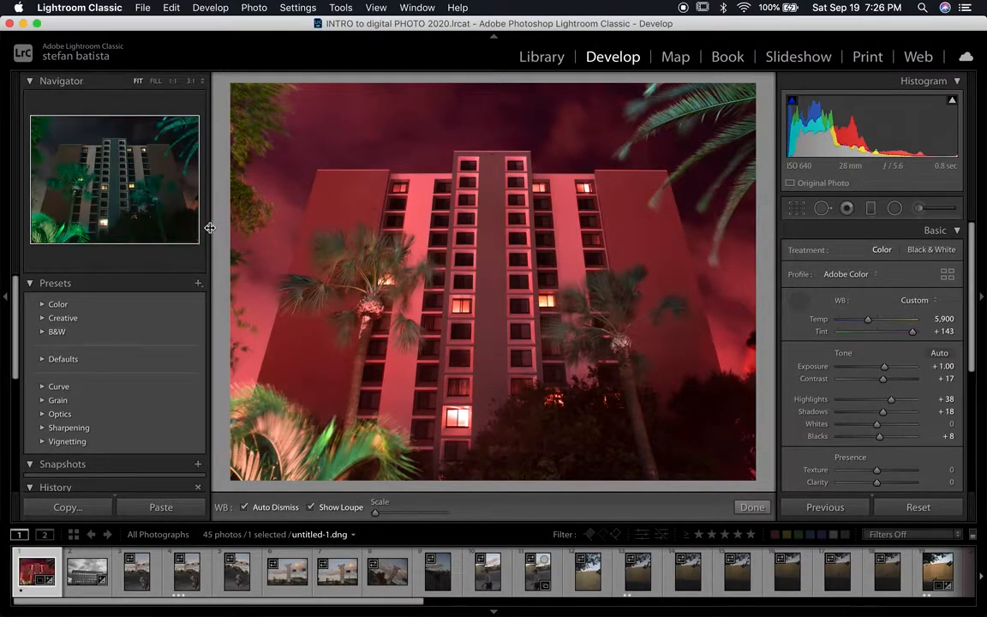
click(6, 296)
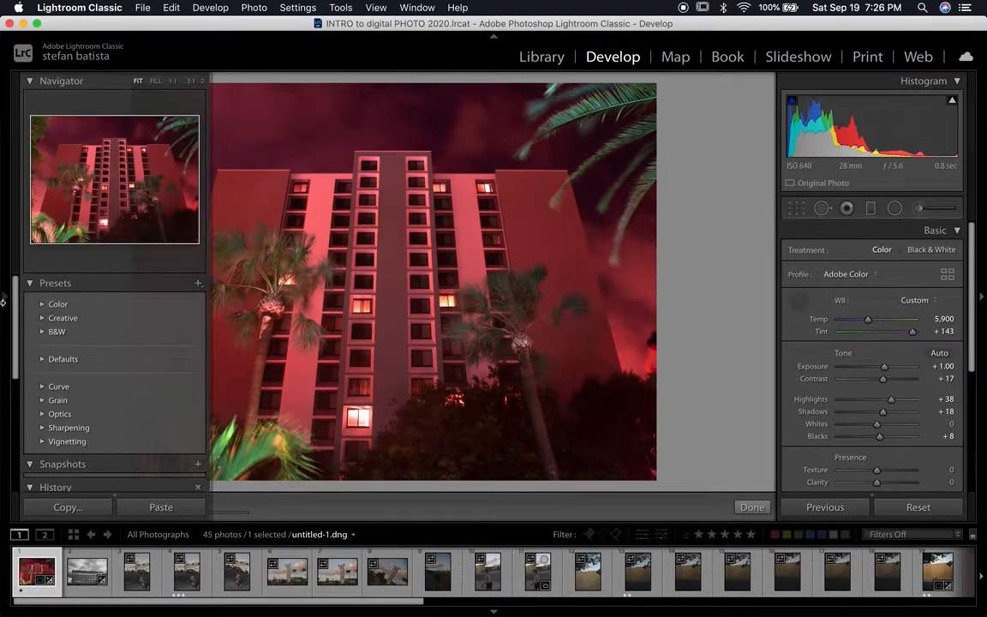
click(5, 300)
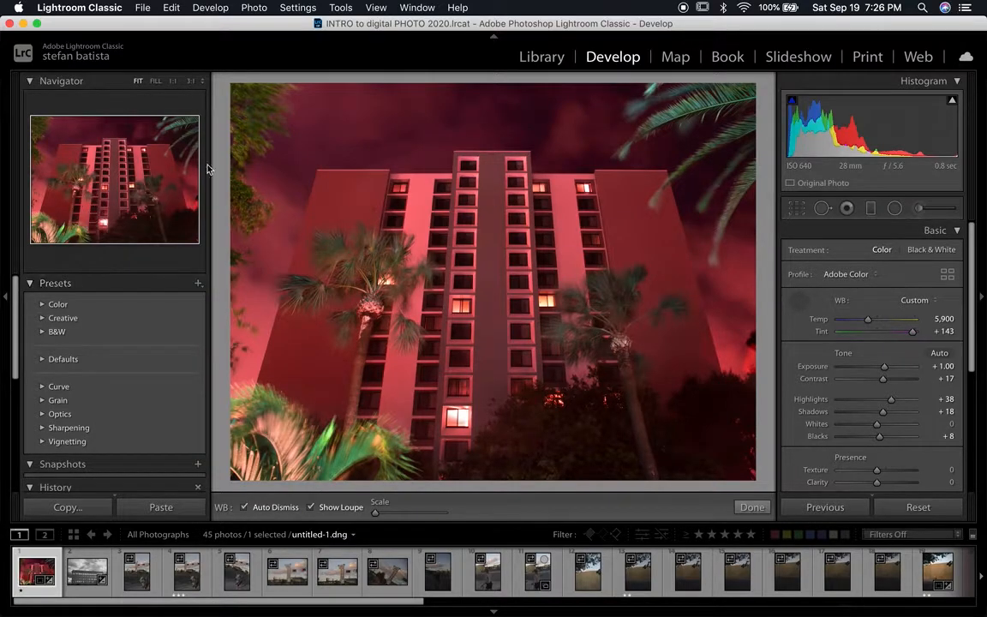
click(31, 81)
click(31, 81)
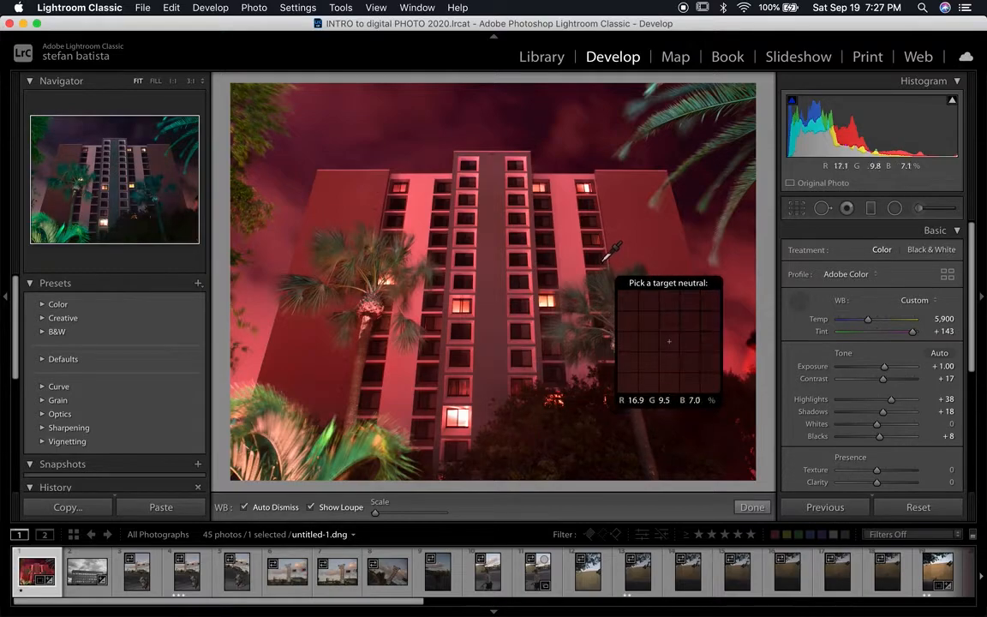
click(564, 196)
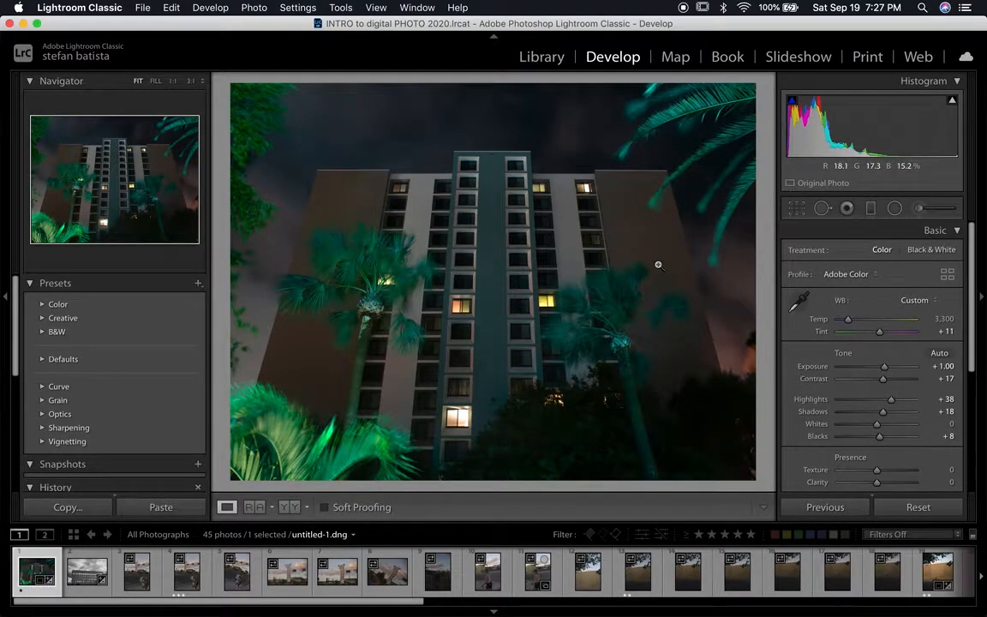
click(798, 300)
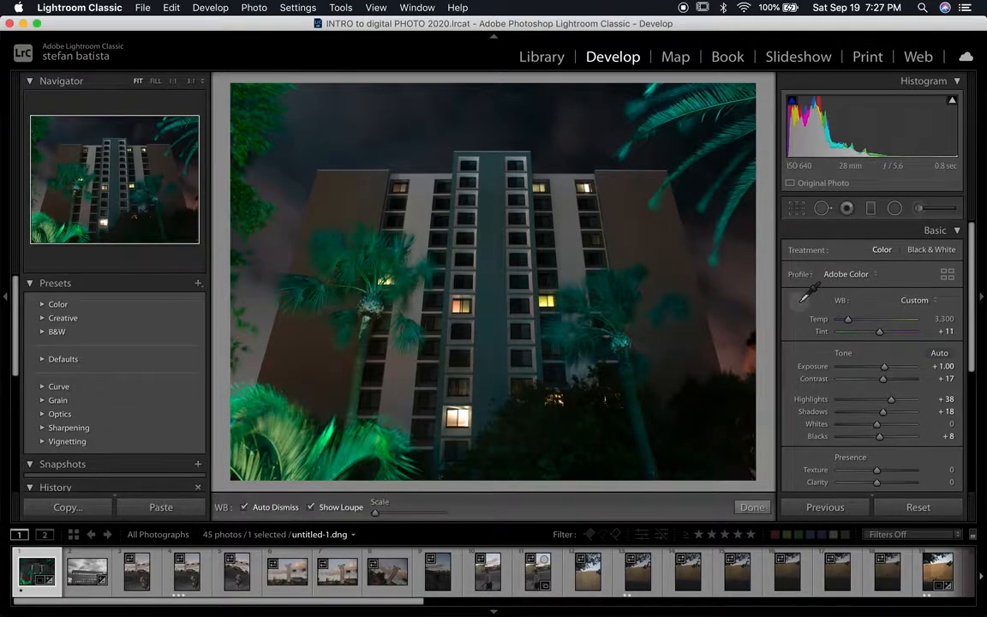
click(494, 178)
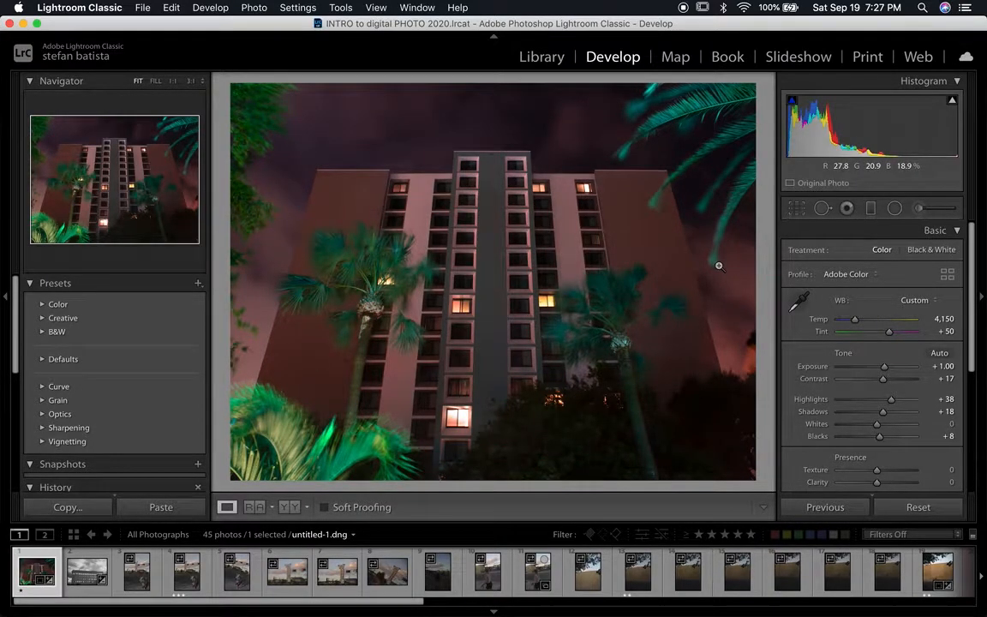
- Apply the Auto white balance preset to the photo, and switch it back to As Shot
click(913, 299)
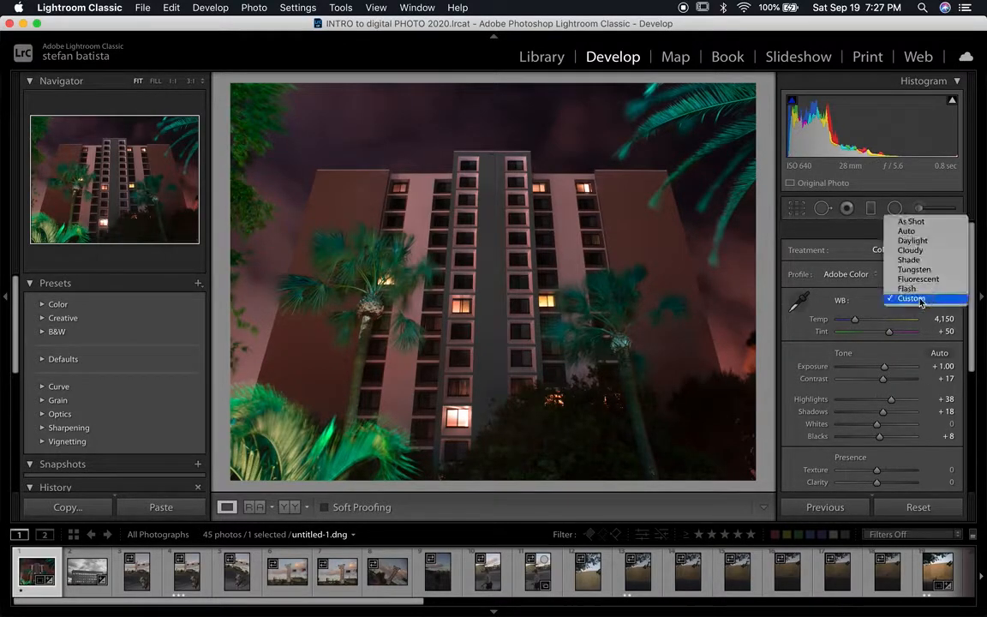
click(930, 228)
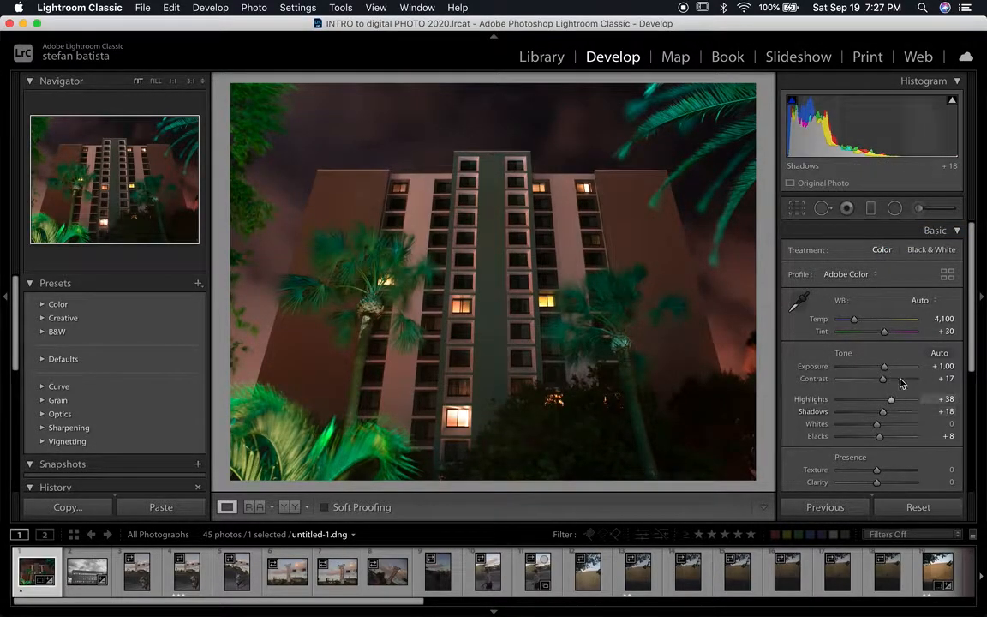
click(918, 302)
click(922, 286)
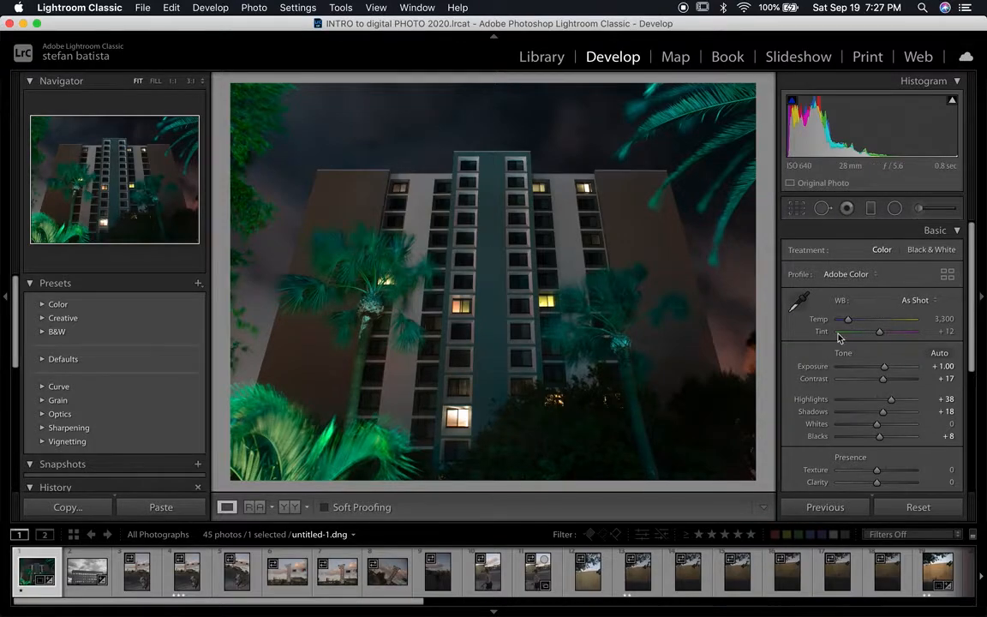
- Sample the tower's pale wall as the neutral target, and fine-tune the white balance to Temp 4,231 and Tint +33
key(w)
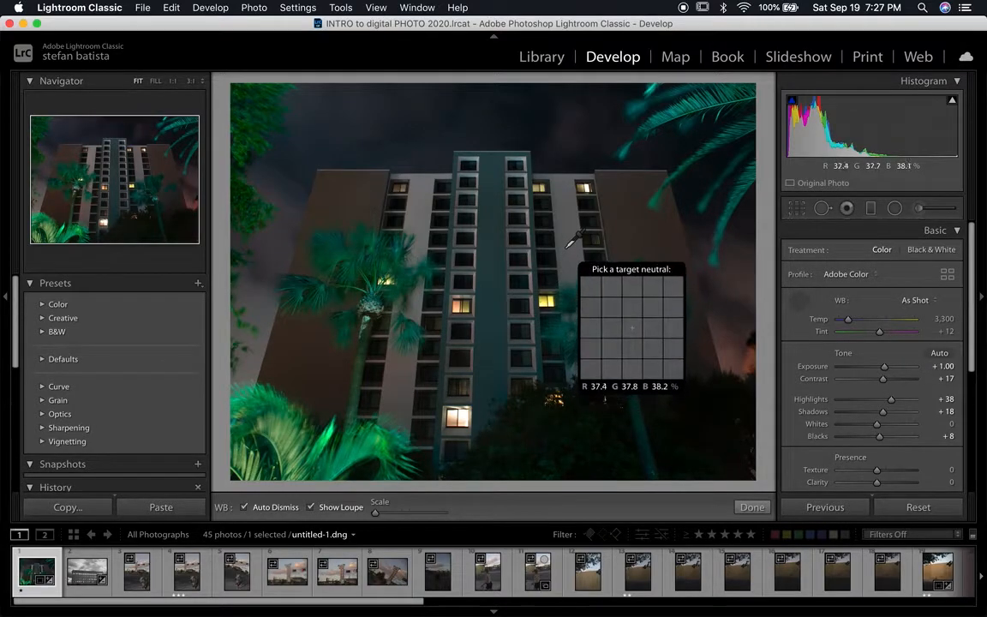
click(565, 211)
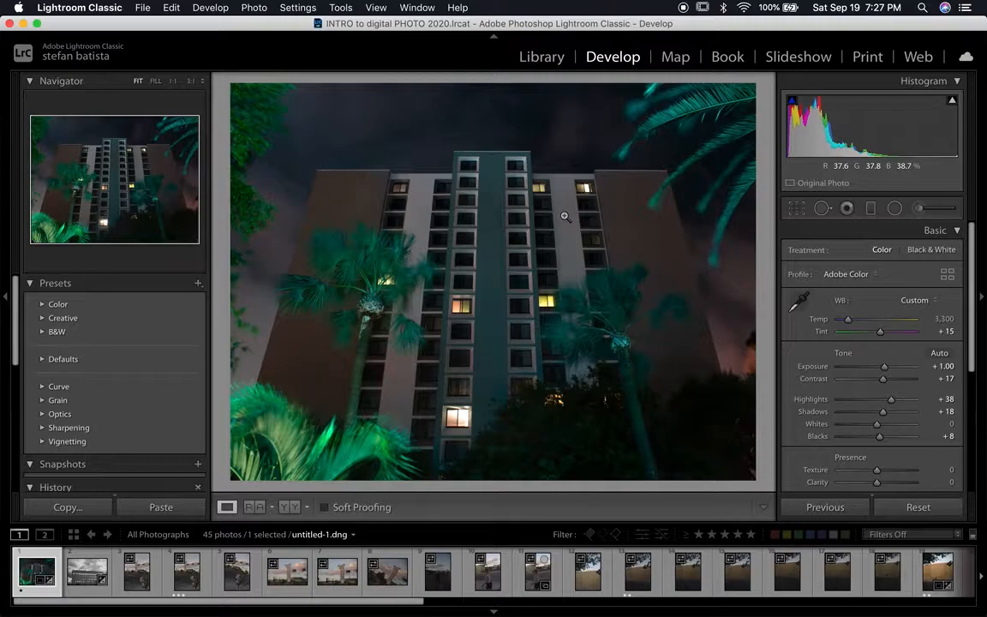
drag(850, 323, 886, 336)
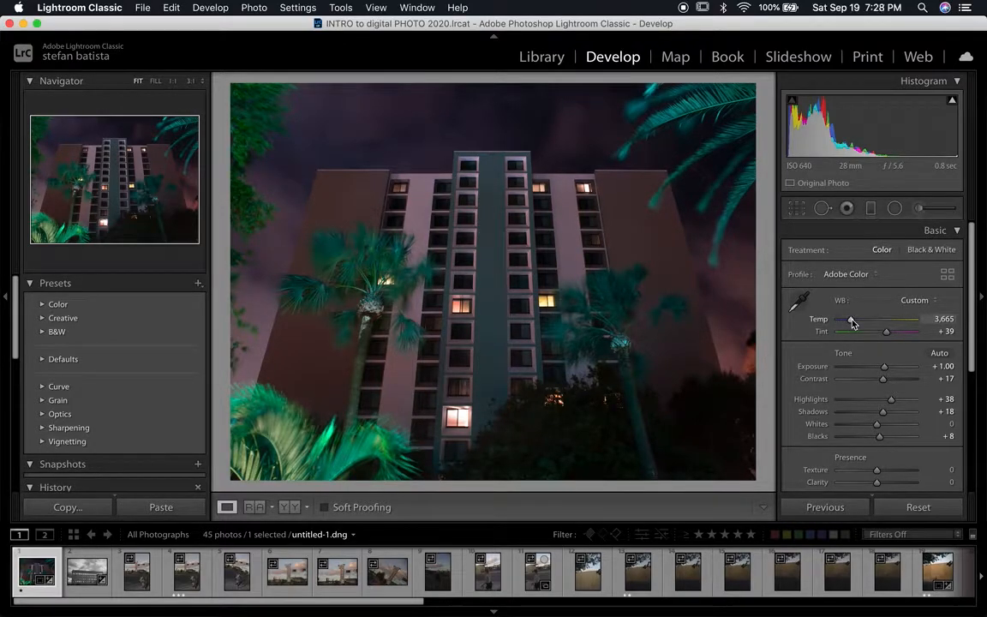
drag(887, 337, 849, 322)
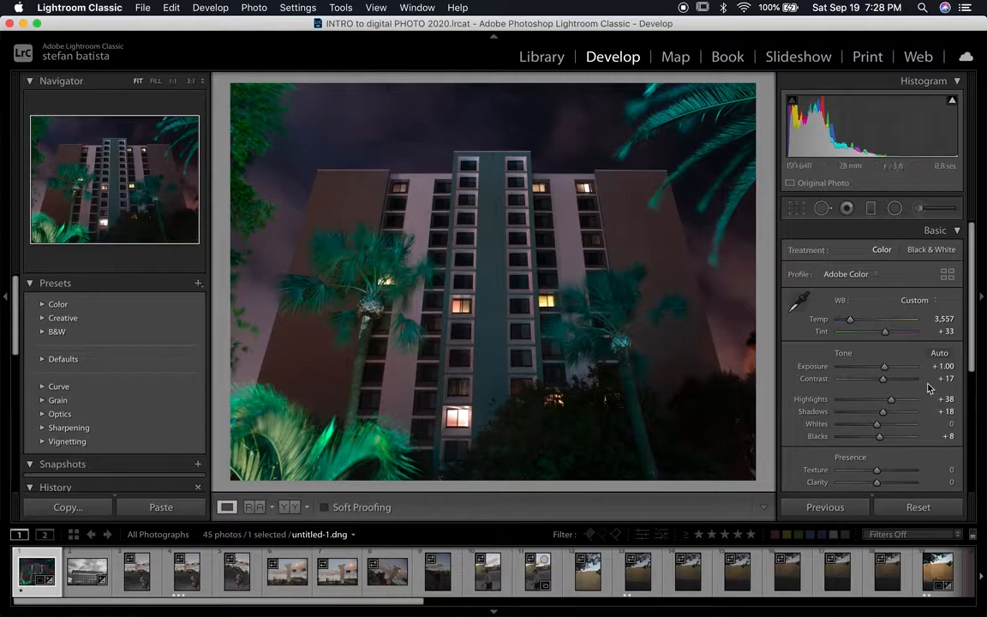
click(855, 327)
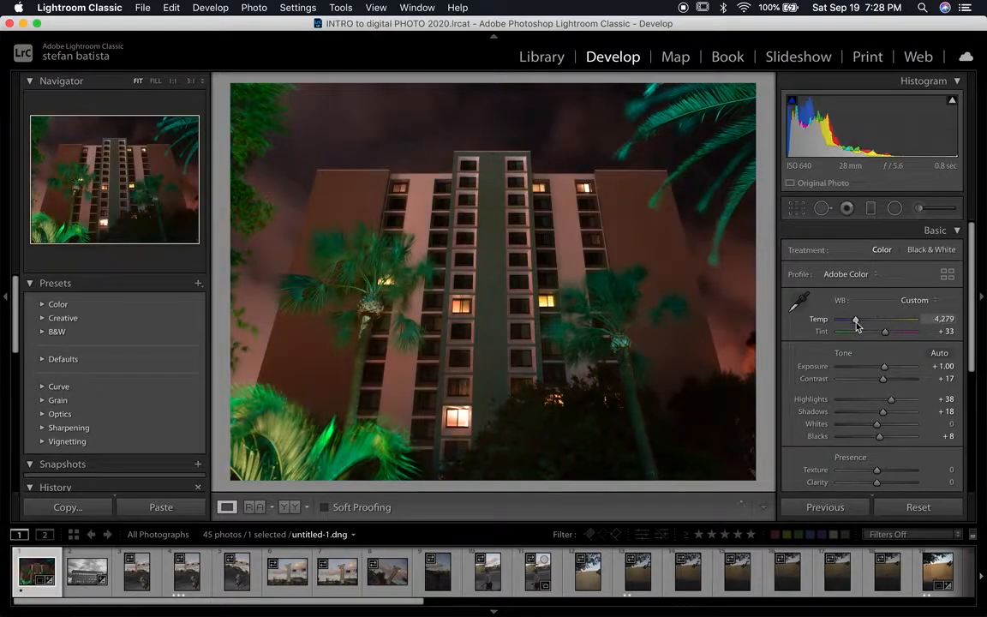
drag(856, 323, 856, 323)
scroll(889, 327, down, 3)
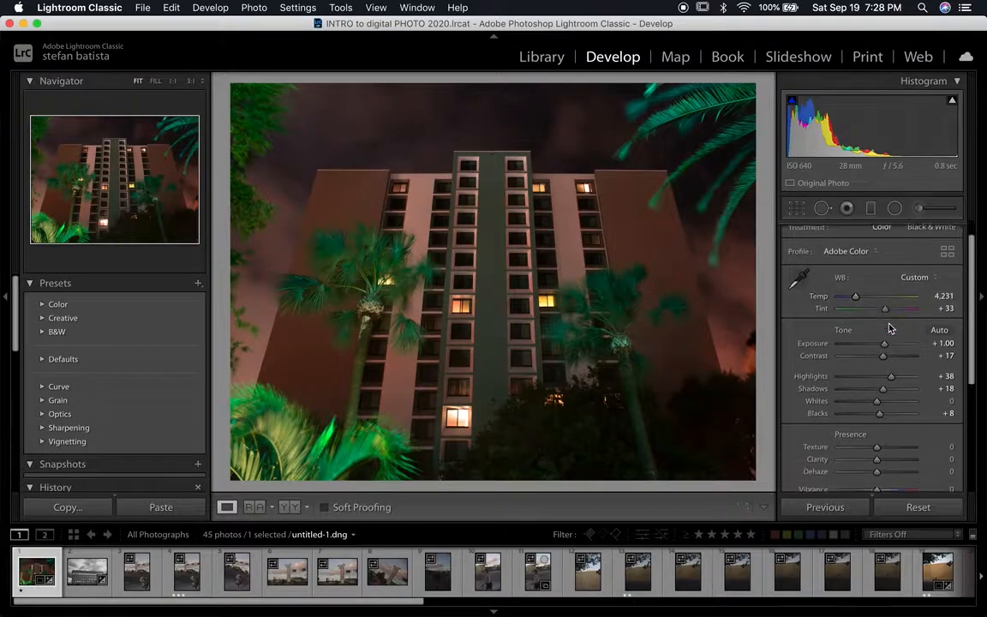
- Raise the photo's Vibrance to +65 and its Saturation to +78
scroll(889, 327, up, 3)
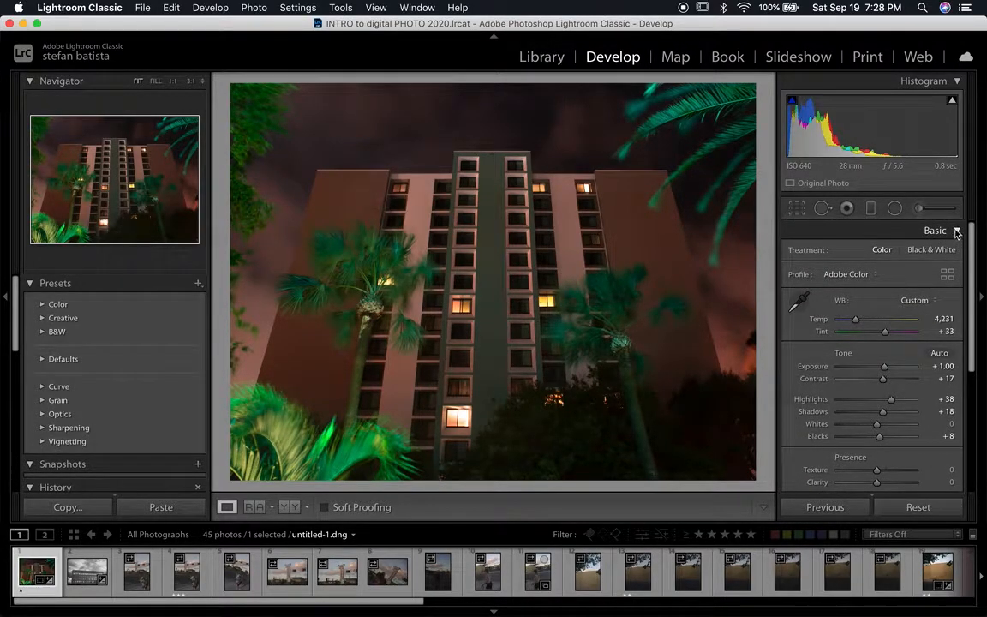
scroll(891, 351, down, 4)
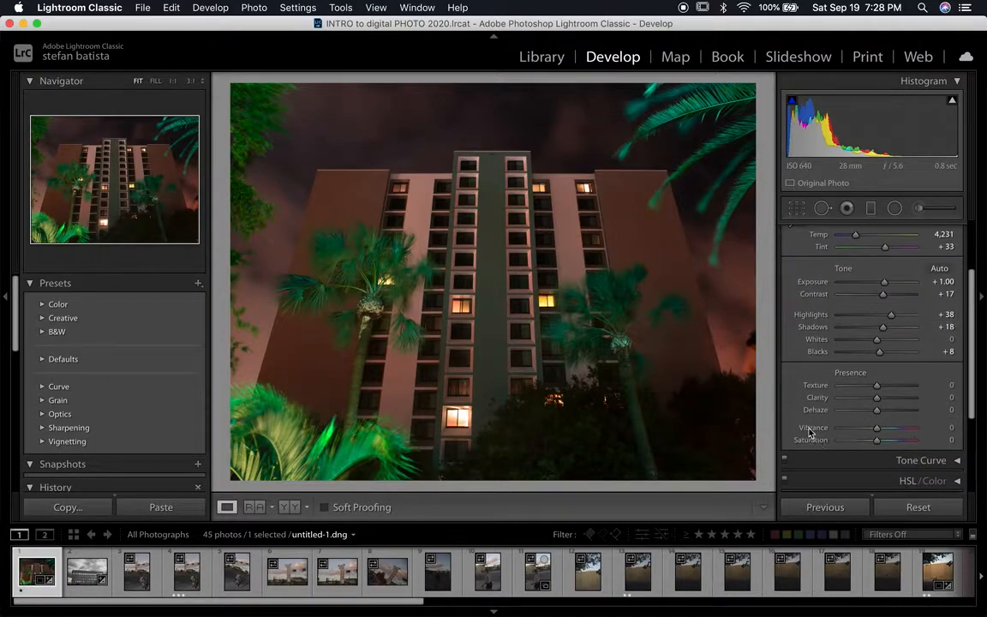
drag(885, 433, 907, 441)
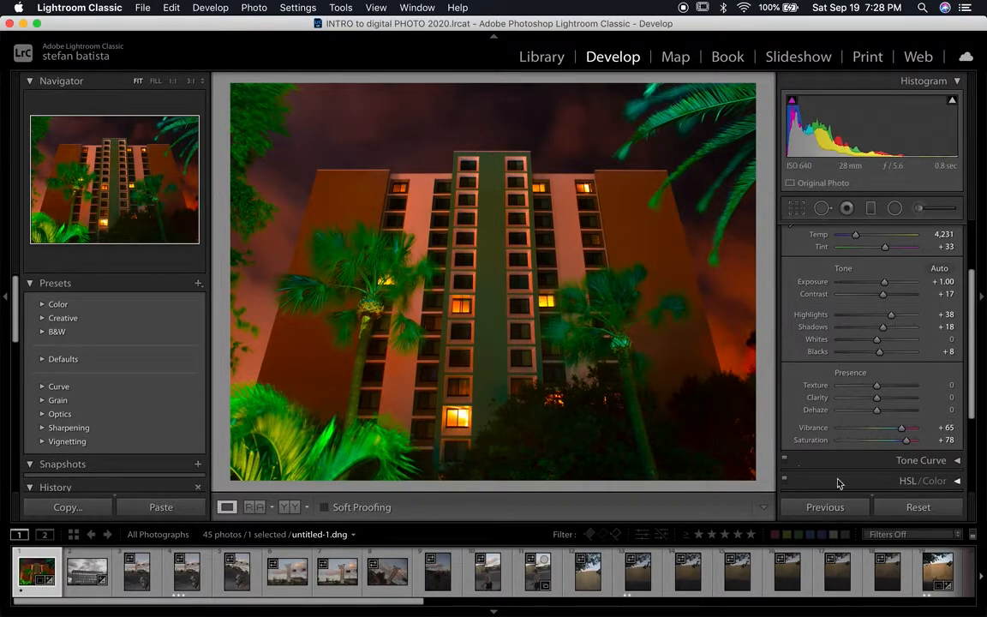
- Set the photo's Vibrance to +7 and its Saturation to +2
click(876, 429)
click(878, 445)
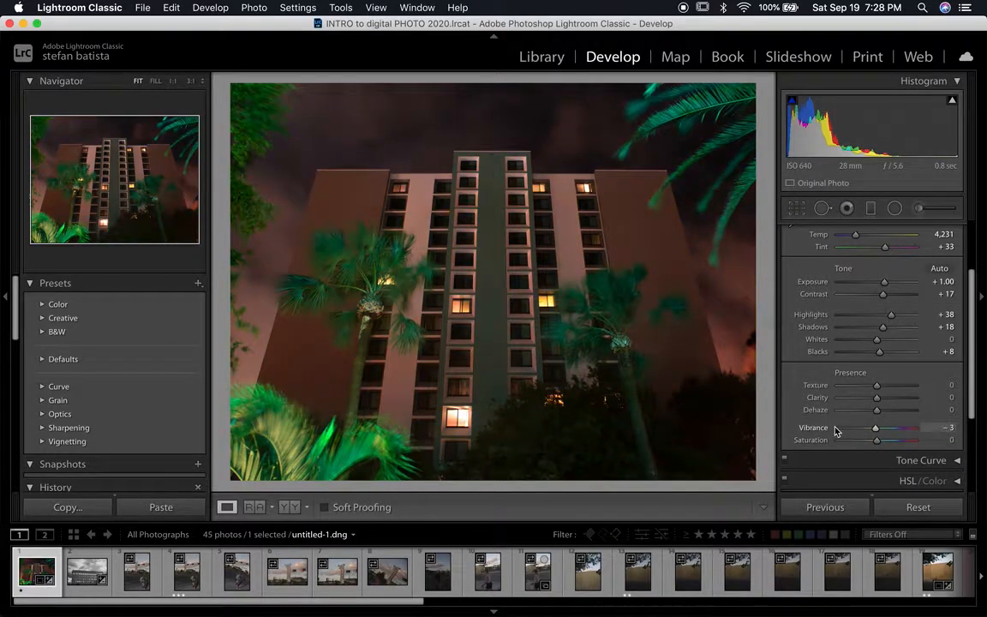
click(881, 429)
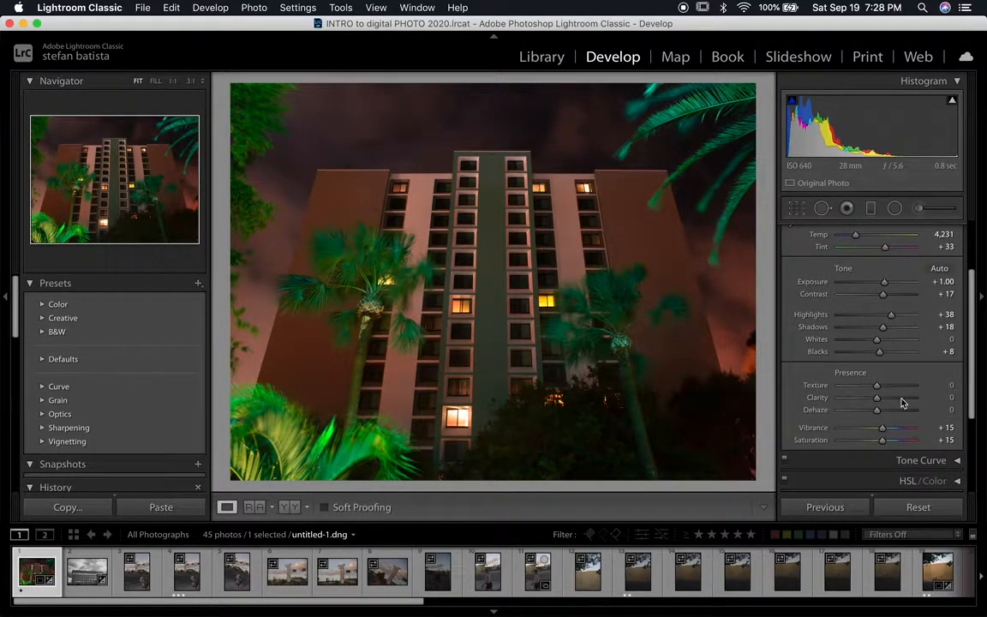
drag(883, 440, 877, 430)
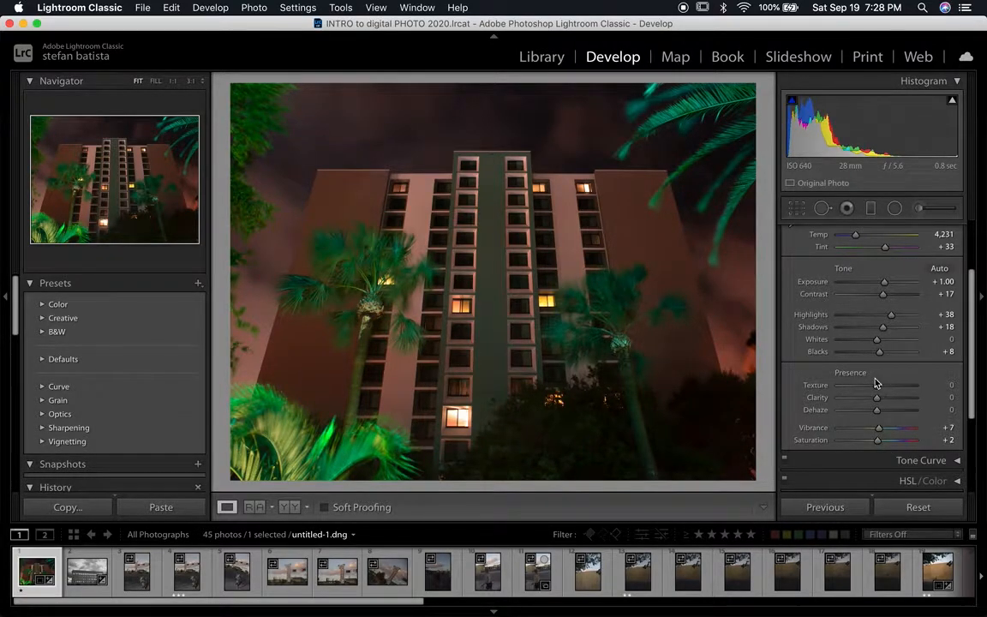
- Switch from the Basic adjustments to HSL/Color and review all Hue, Saturation and Luminance sliders together
scroll(878, 391, up, 5)
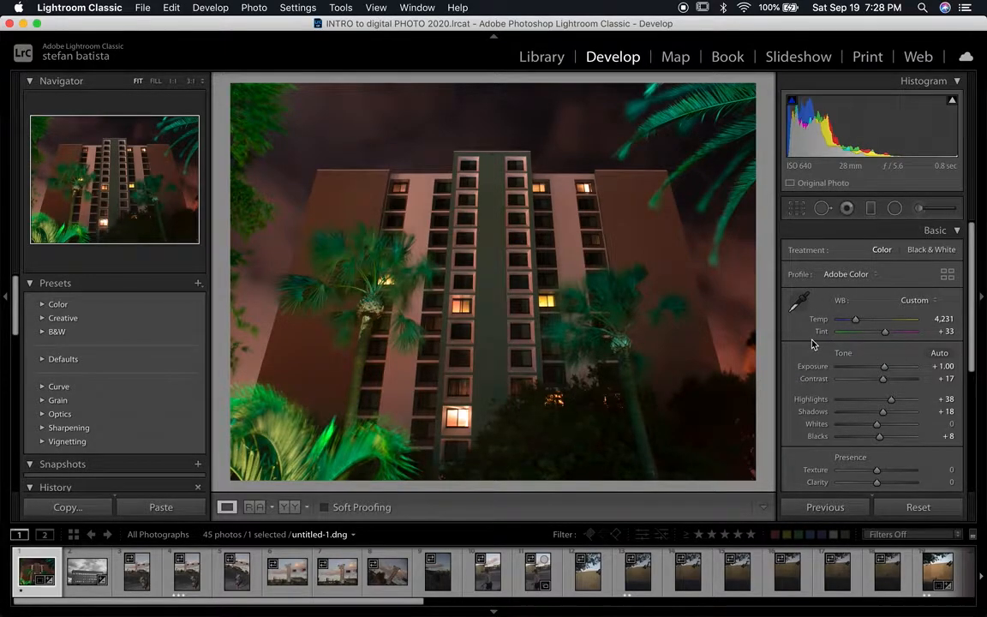
scroll(812, 344, down, 2)
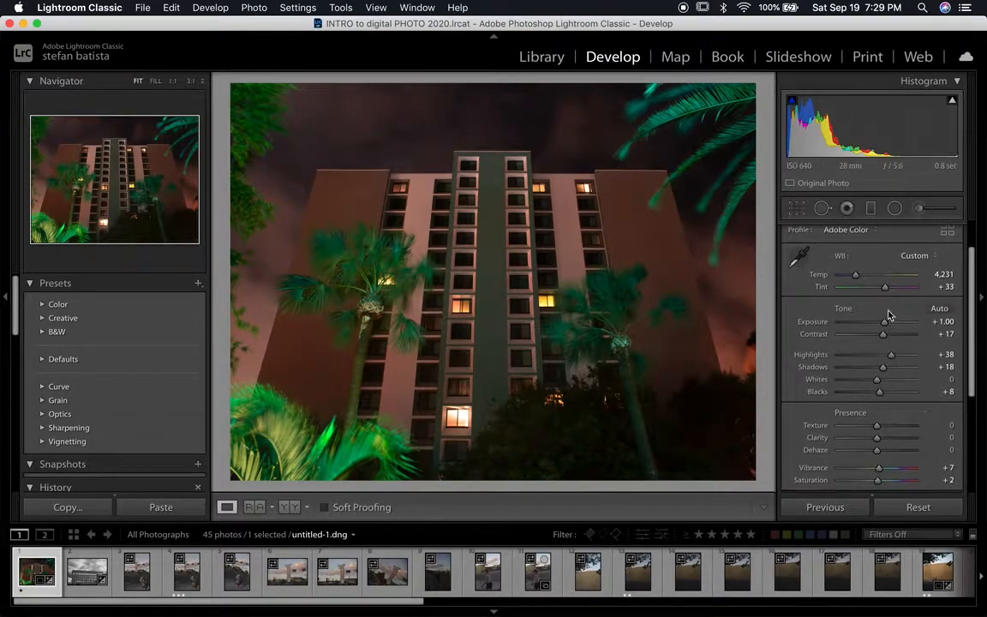
scroll(887, 315, up, 2)
scroll(940, 379, down, 1)
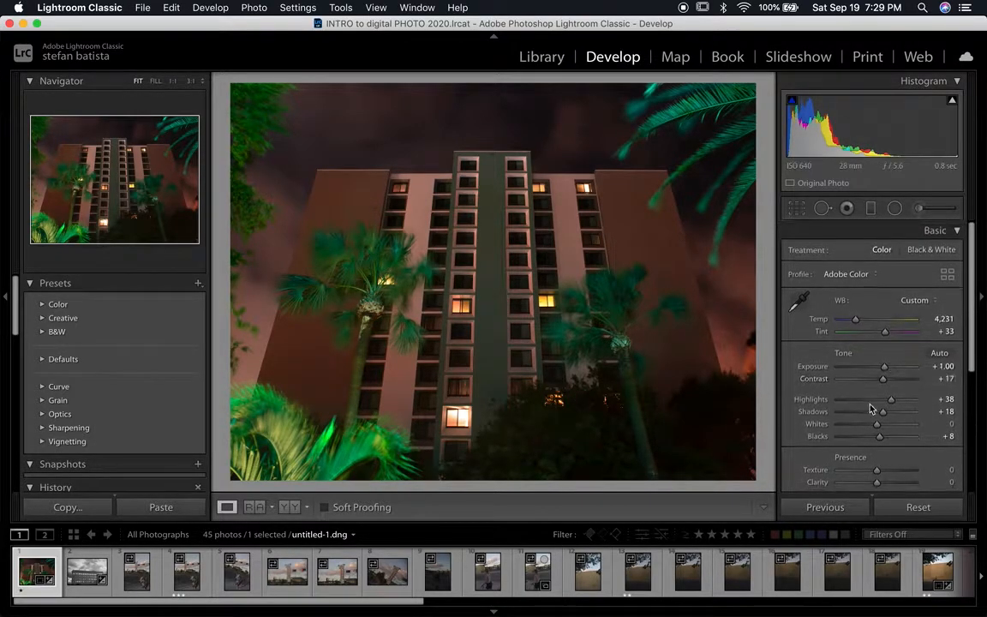
click(957, 231)
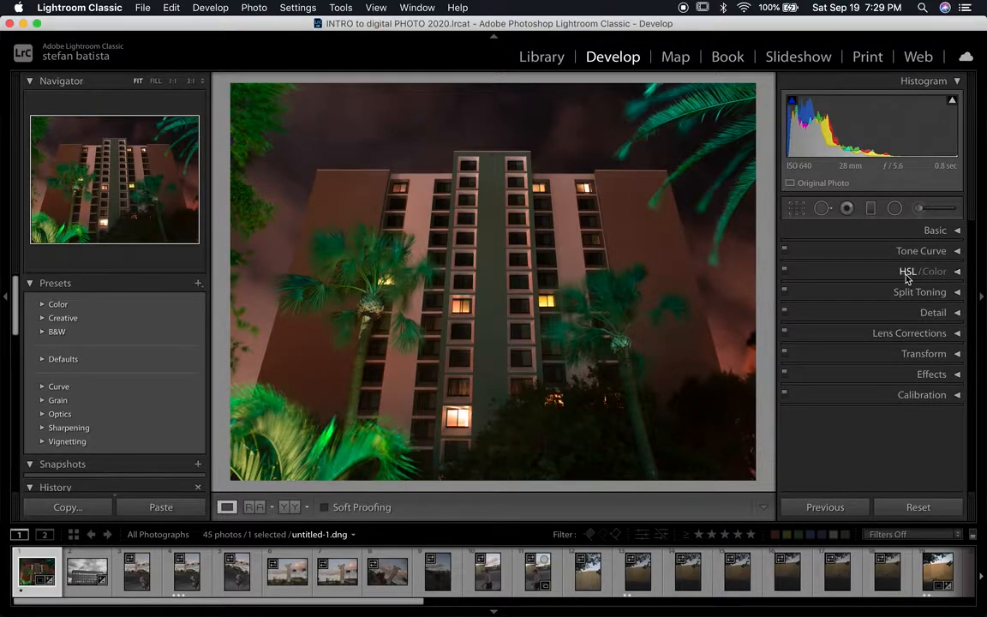
click(958, 272)
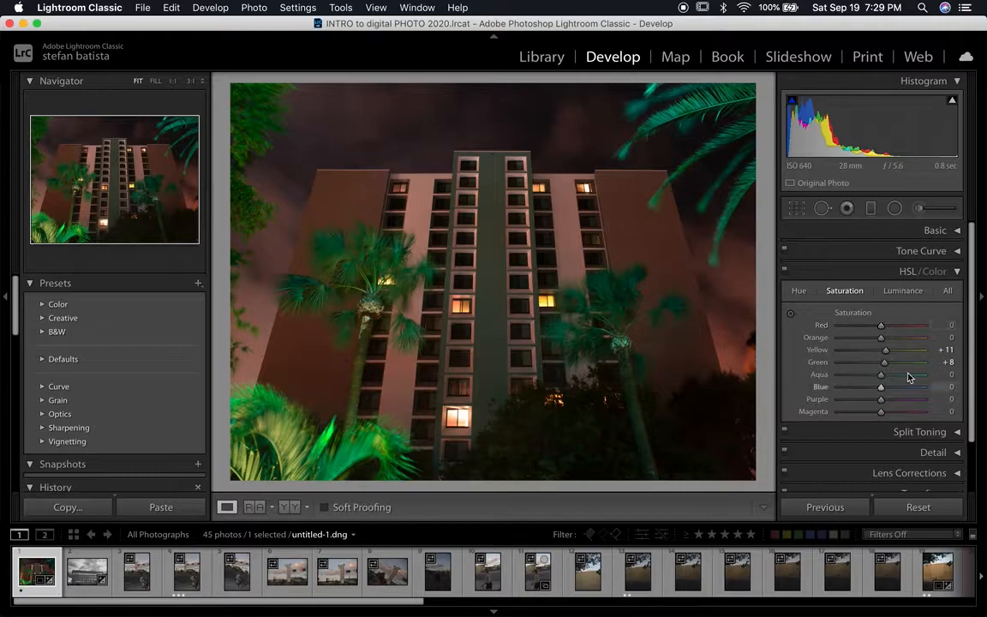
click(947, 291)
scroll(846, 312, down, 3)
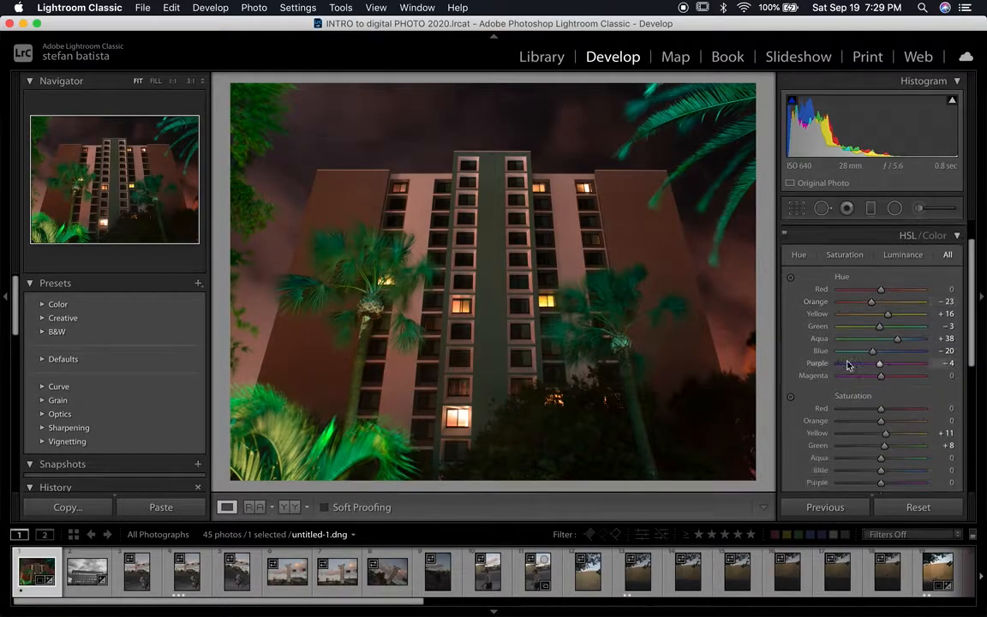
scroll(861, 334, down, 6)
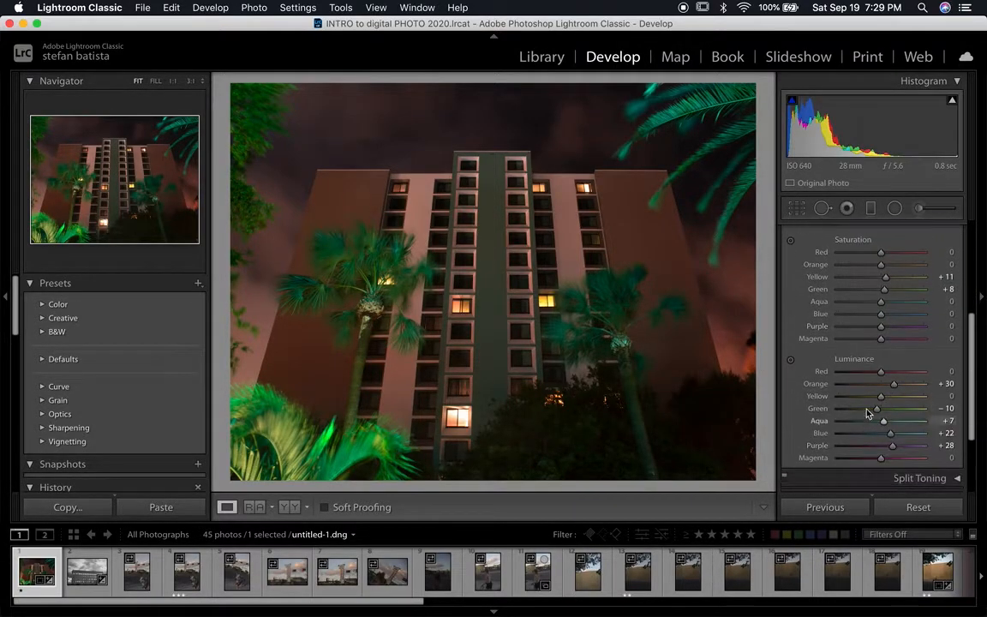
scroll(870, 385, up, 10)
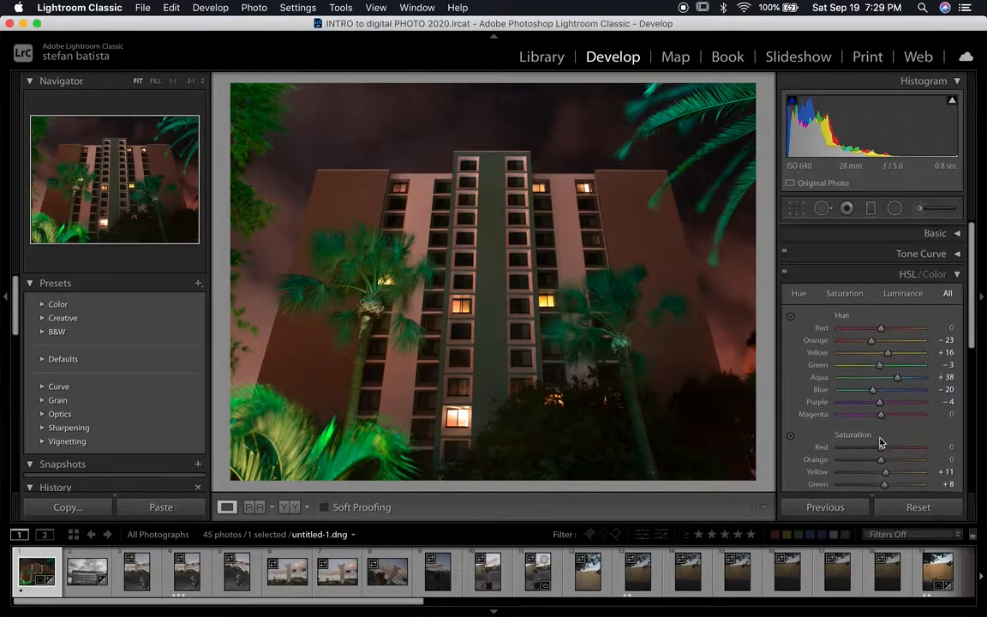
- Examine the Hue, Saturation and Luminance slider sets one at a time for the individual color ranges
click(796, 291)
click(842, 290)
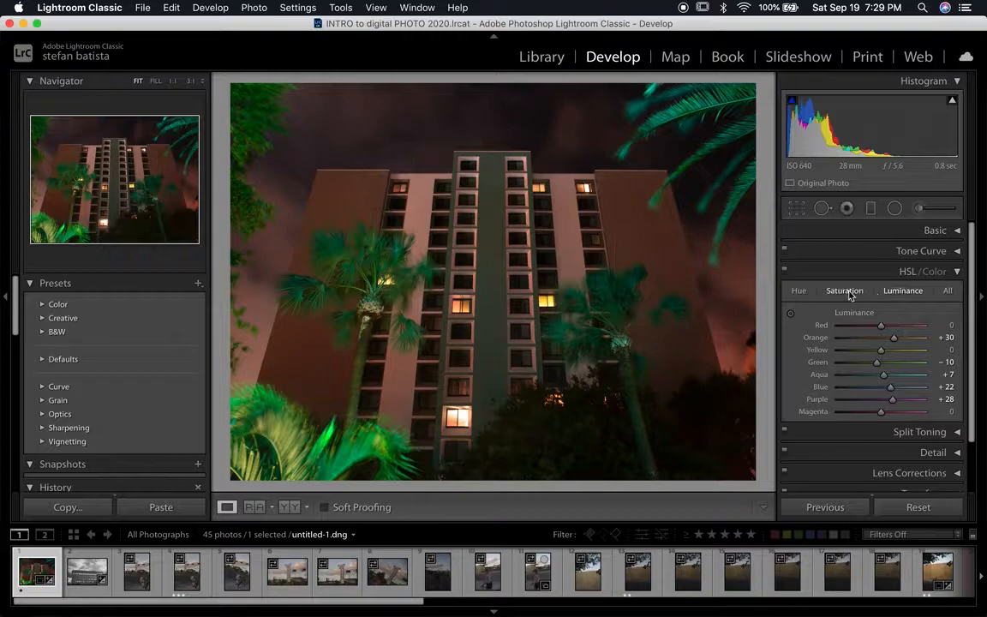
click(799, 293)
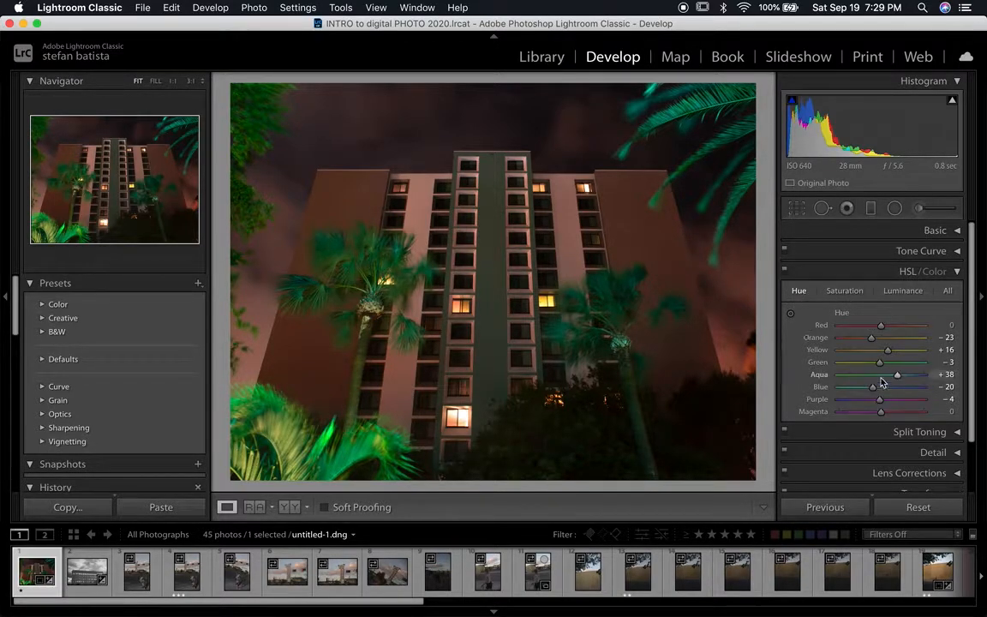
click(840, 292)
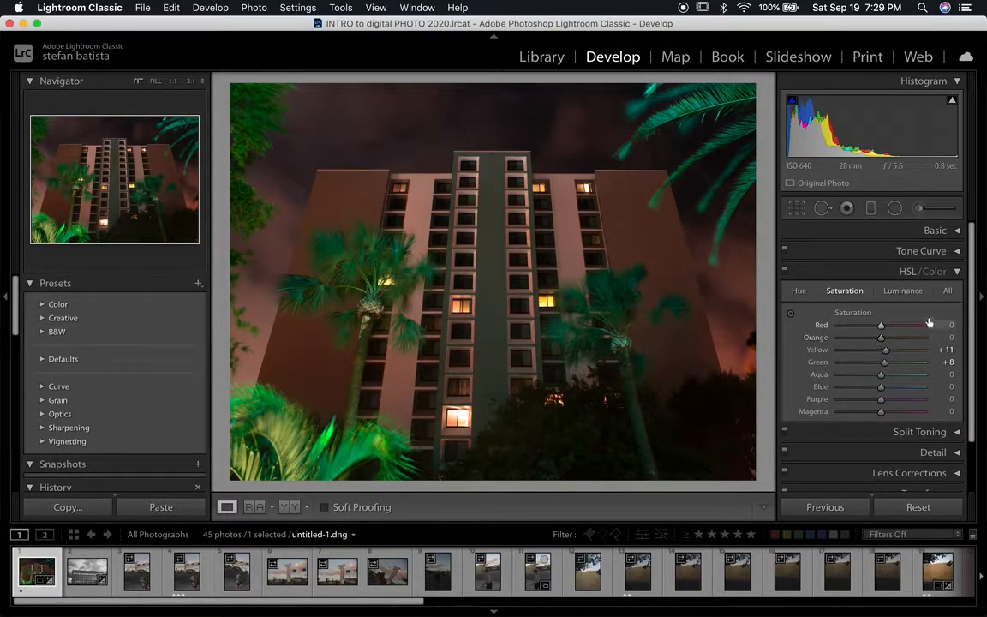
click(799, 291)
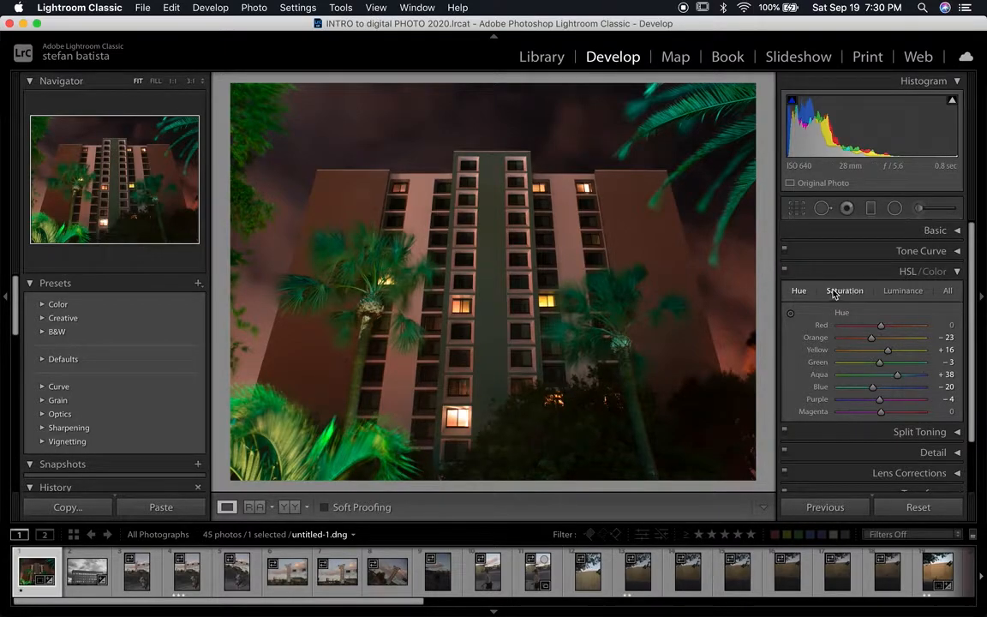
click(802, 296)
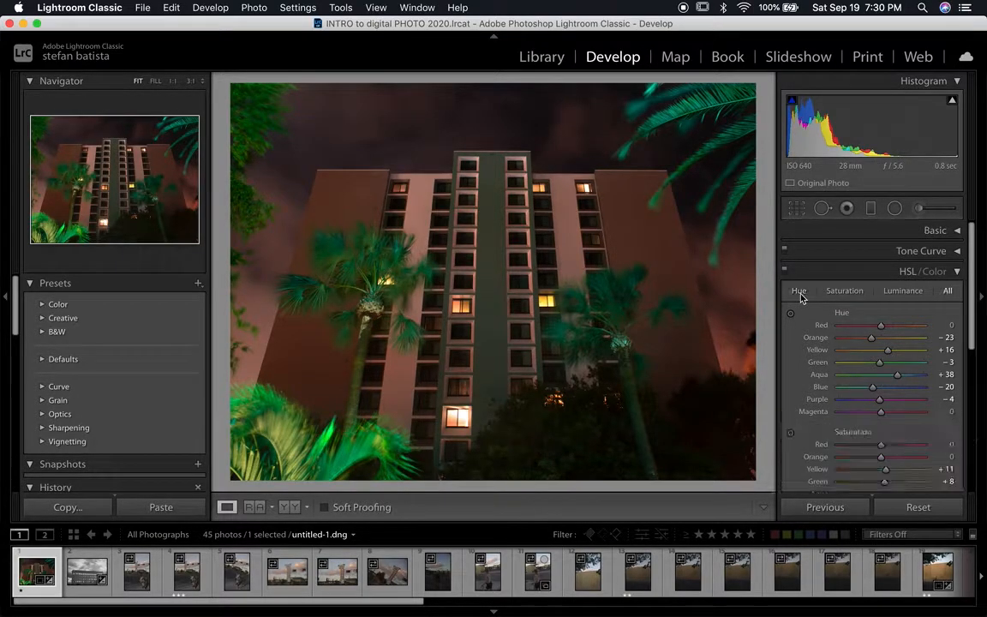
click(844, 291)
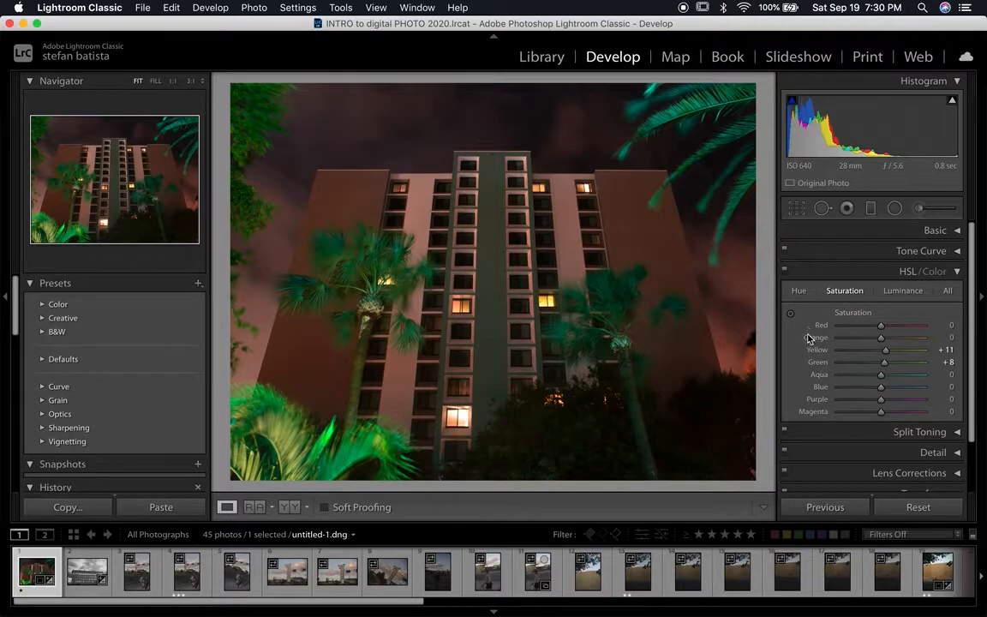
click(903, 290)
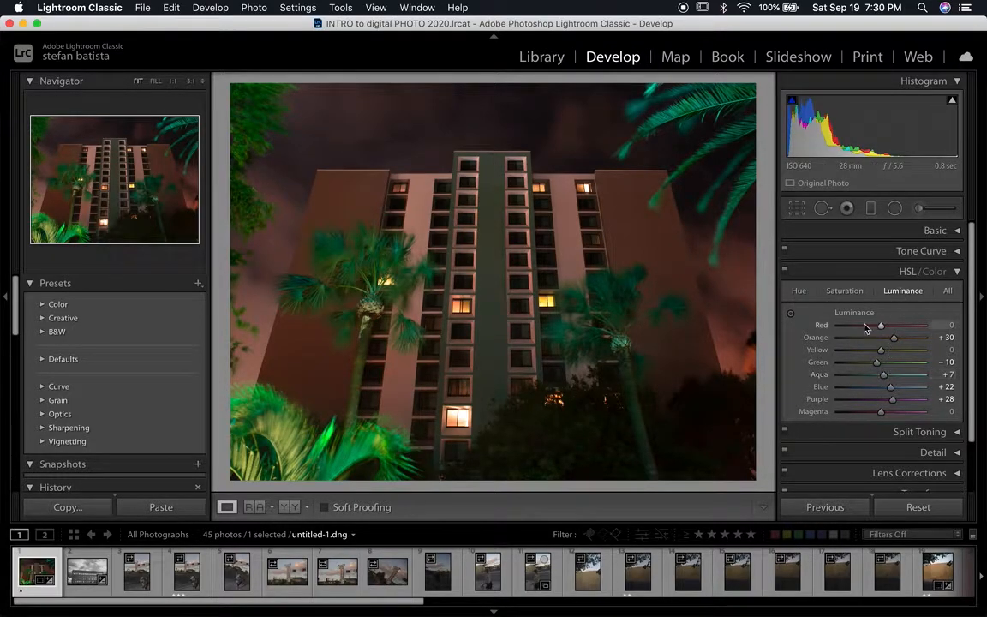
click(844, 291)
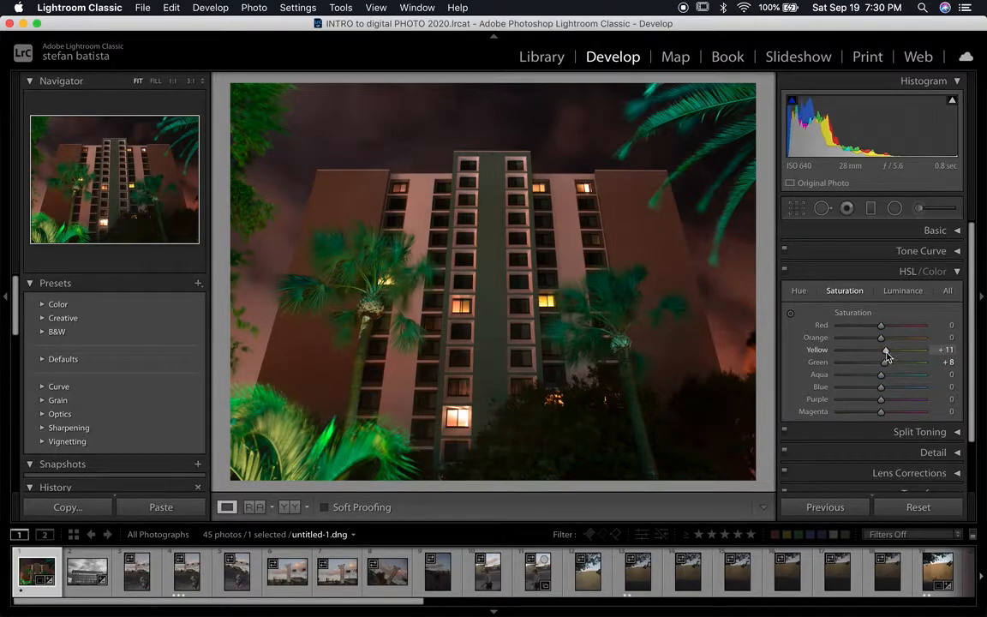
click(798, 290)
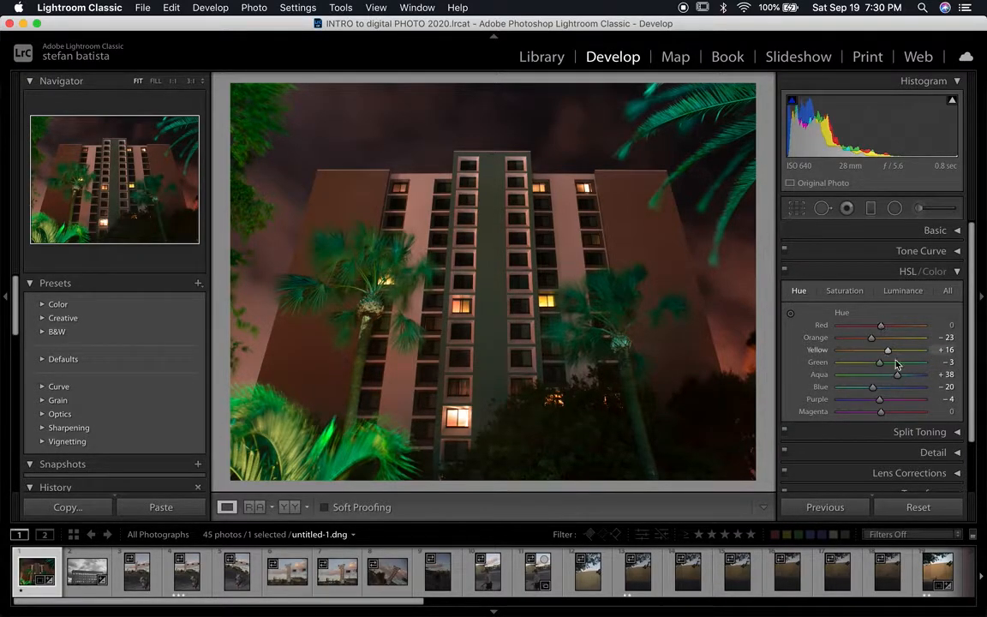
- Lower the white balance Temp to 3,956, and undo that temperature change
click(935, 232)
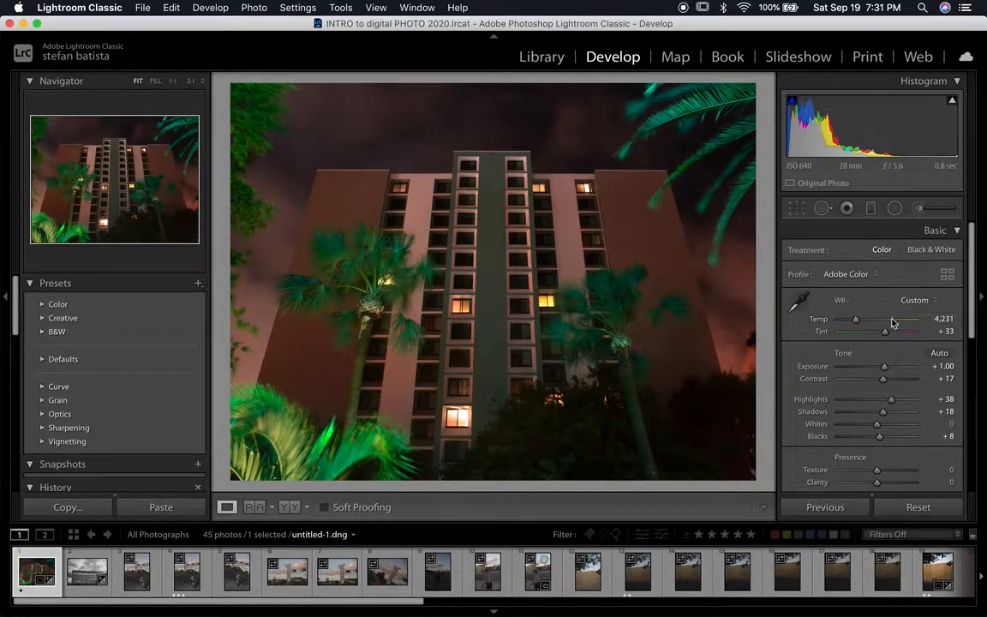
mouse_move(854, 323)
mouse_down()
mouse_move(870, 319)
mouse_move(839, 320)
mouse_move(874, 331)
mouse_move(853, 325)
mouse_up()
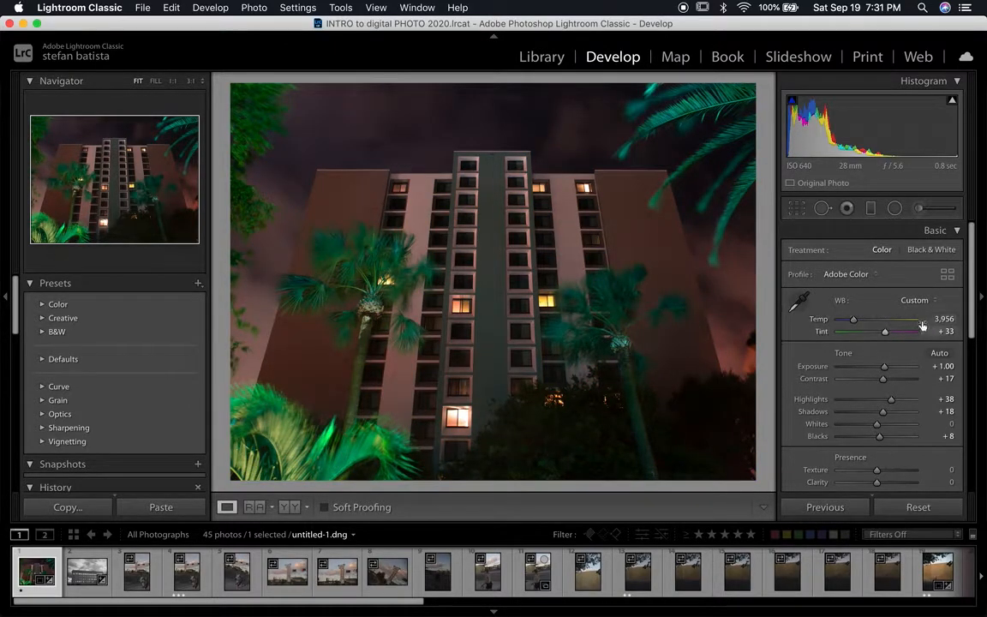
key(super+z)
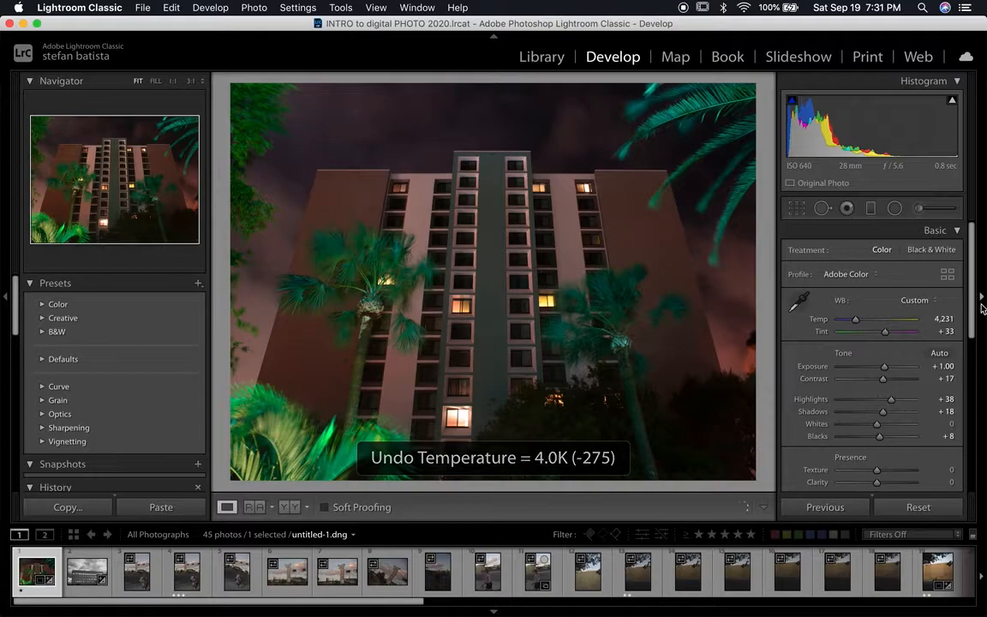
click(943, 230)
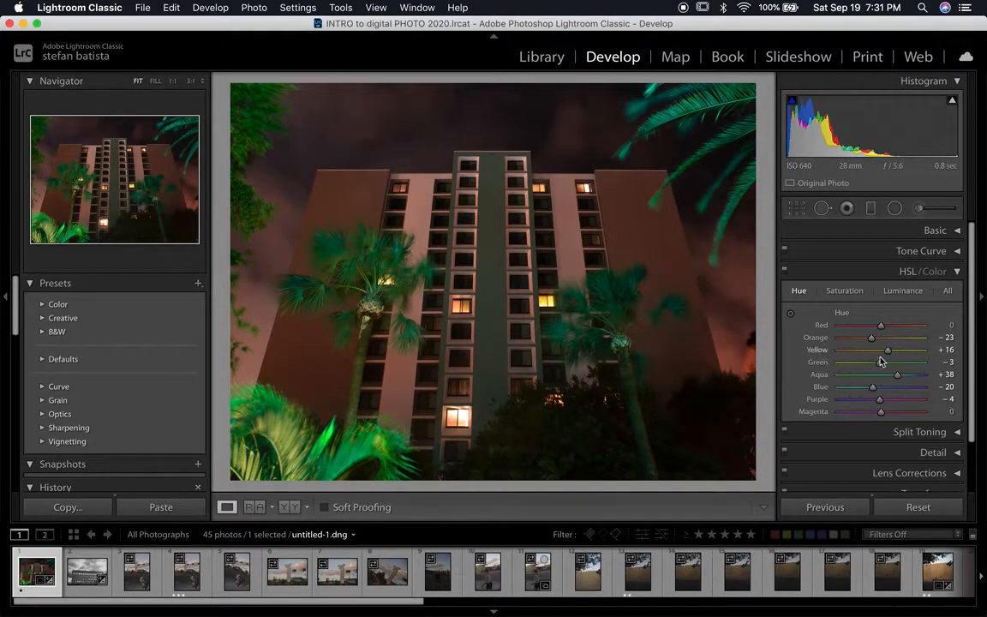
- Shift the Green hue to -100 to compare the foliage color, and set it to +100
click(797, 291)
click(798, 291)
drag(880, 364, 817, 366)
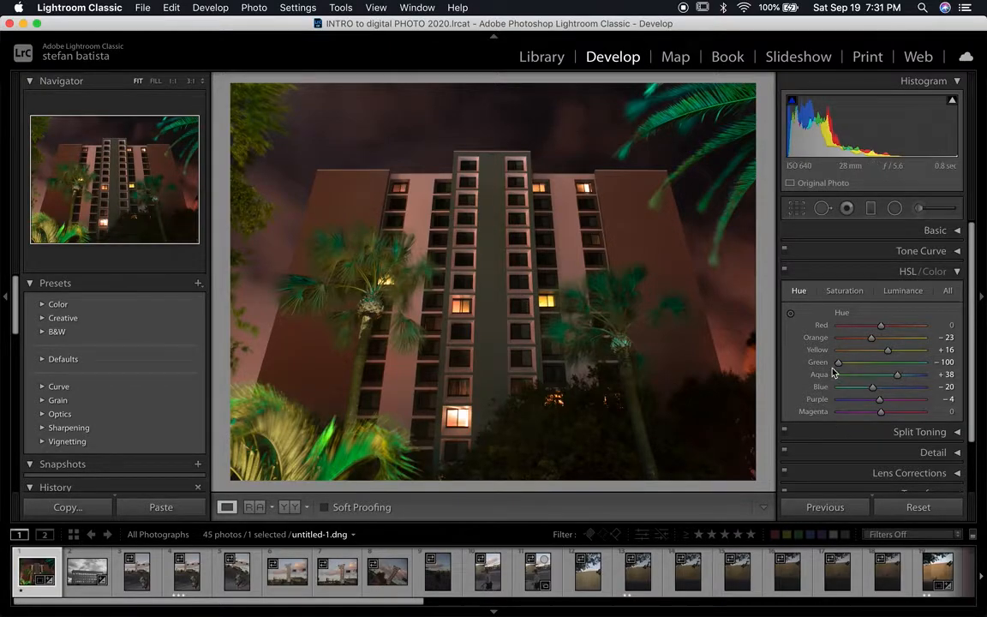
drag(837, 367, 945, 364)
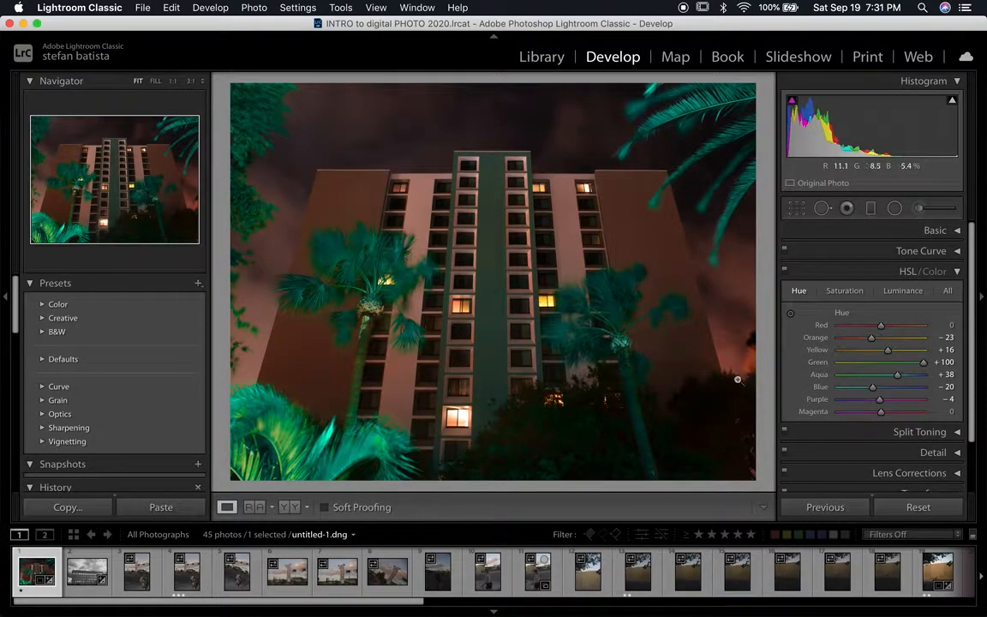
- Try the Yellow hue at +8, +69 and +100, checking the effect on the left palm tree
mouse_move(888, 355)
mouse_down()
mouse_move(912, 350)
mouse_move(815, 350)
mouse_move(961, 346)
mouse_move(800, 372)
mouse_move(919, 341)
mouse_move(865, 348)
mouse_move(885, 351)
mouse_up()
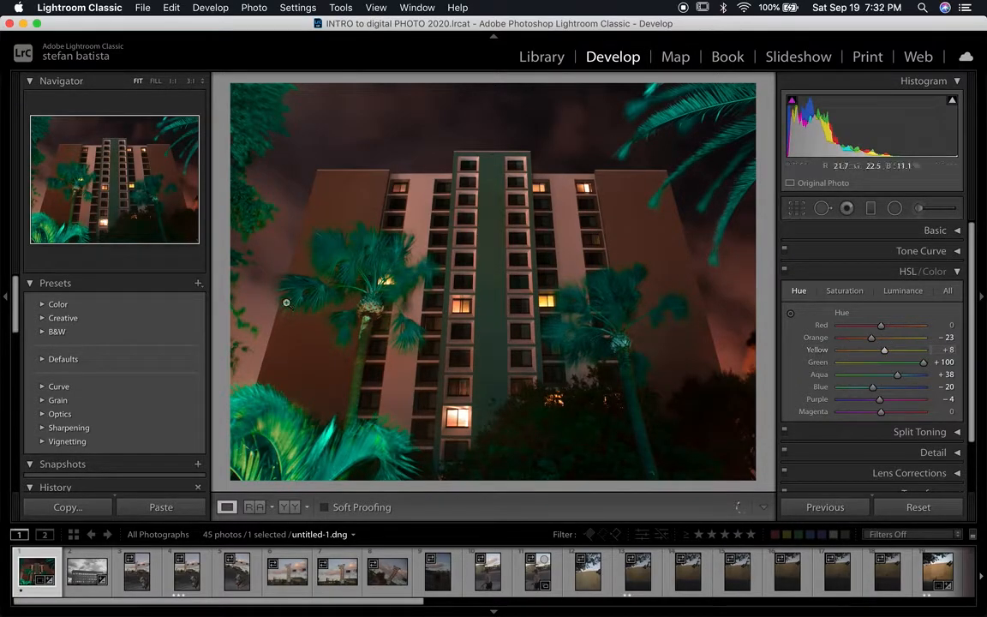
click(285, 302)
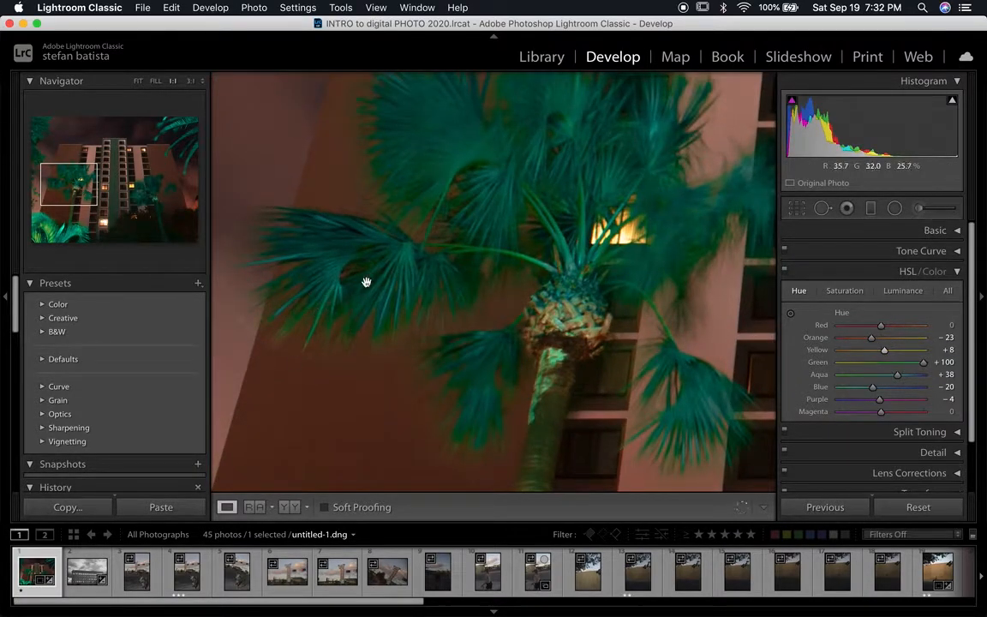
drag(885, 355, 910, 350)
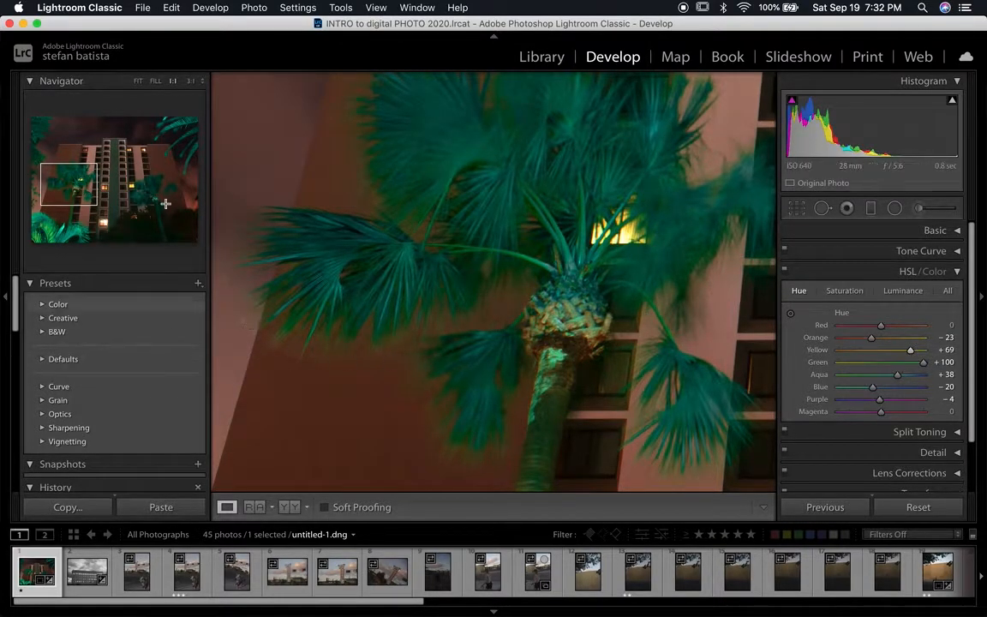
drag(909, 351, 946, 349)
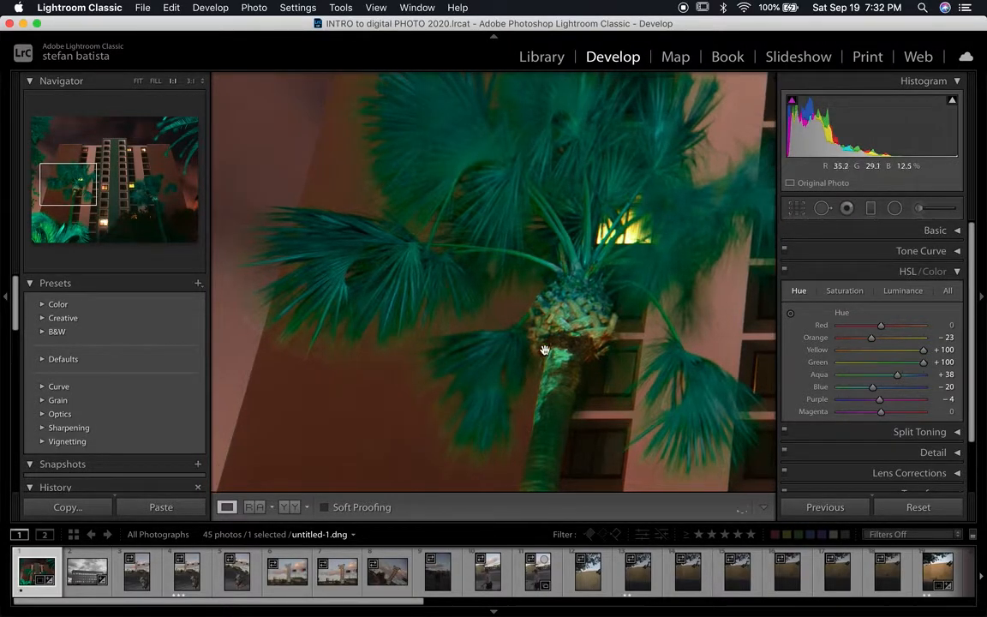
- Set the Yellow hue to -100, checking the effect on the right palm tree and the lit window
click(429, 396)
click(615, 282)
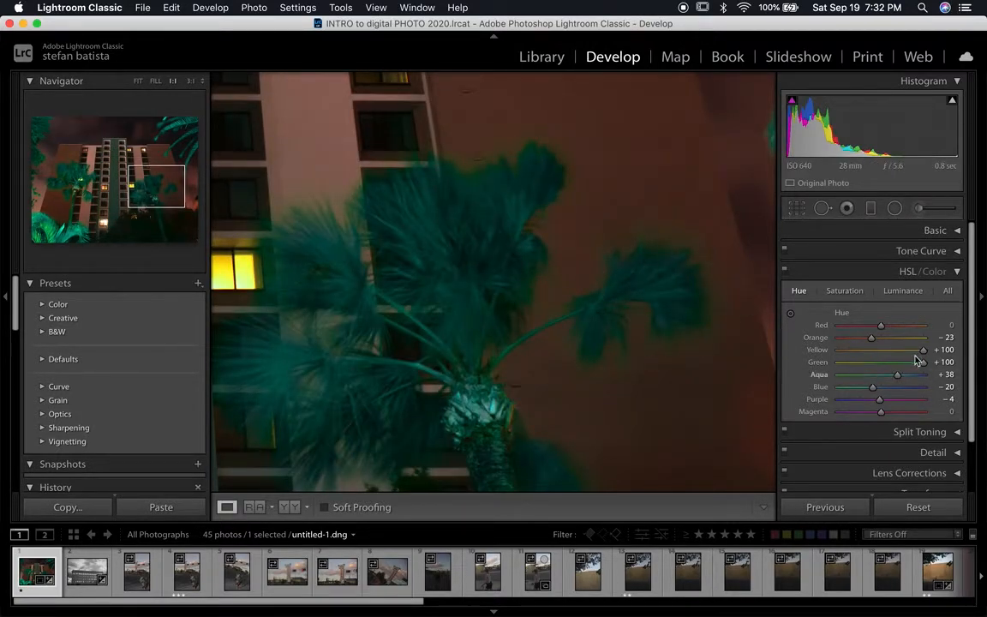
drag(923, 352, 809, 355)
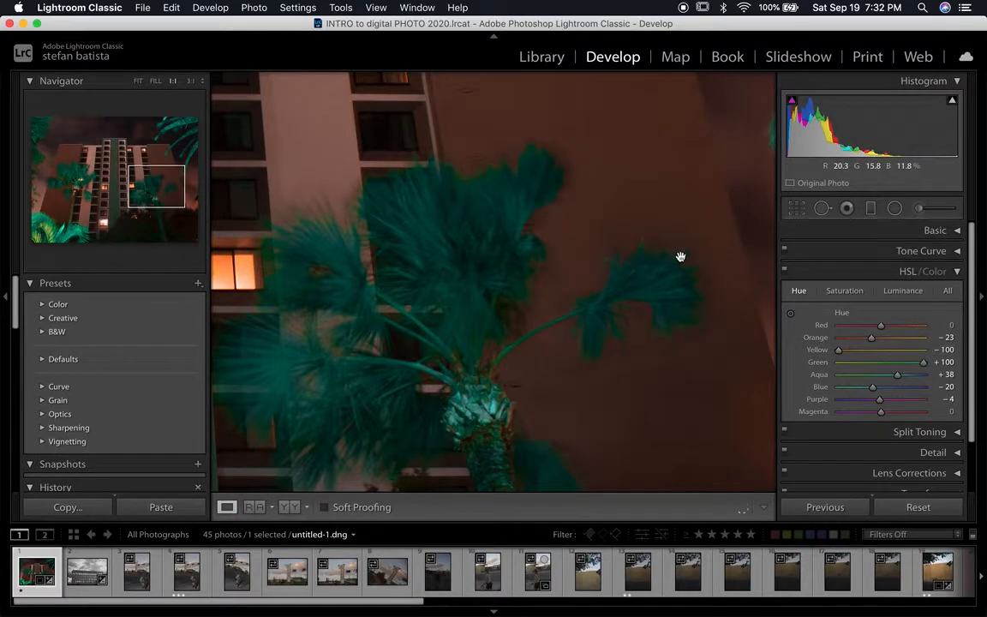
- Set the Yellow hue to +36 and return to the full-photo view
click(877, 352)
drag(896, 354, 897, 352)
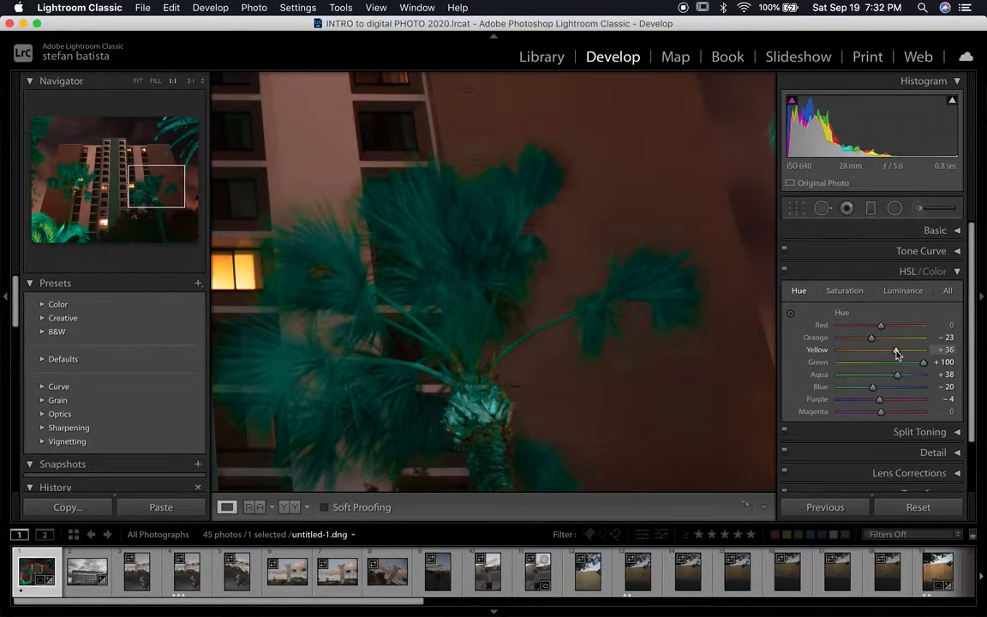
click(511, 324)
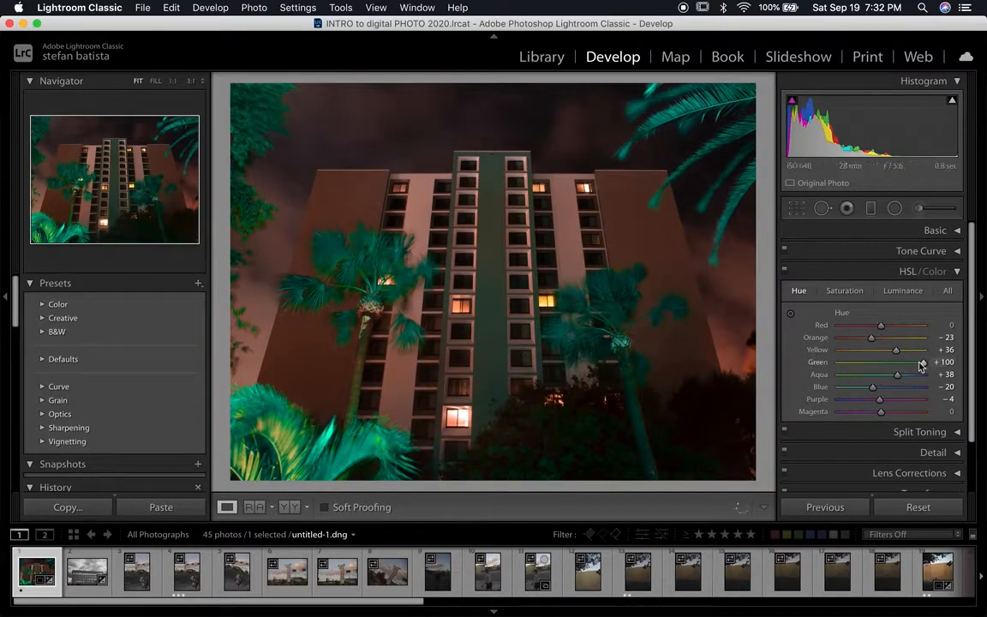
- Set the hue sliders to Green -33, Aqua +5, Orange -58, Blue -26 and Purple -17
drag(922, 364, 883, 378)
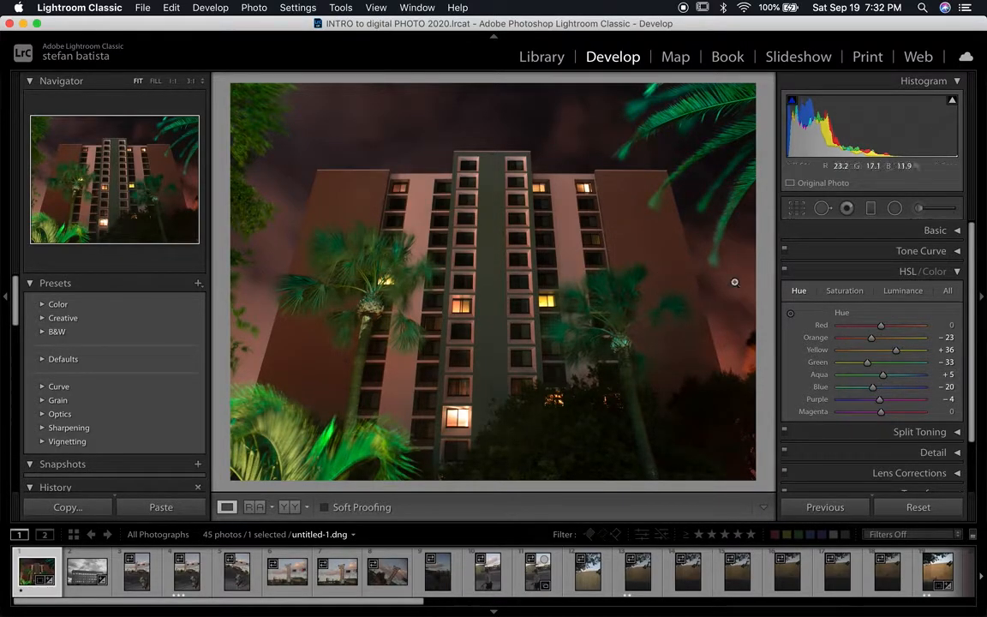
mouse_move(872, 340)
mouse_down()
mouse_move(909, 346)
mouse_move(860, 343)
mouse_up()
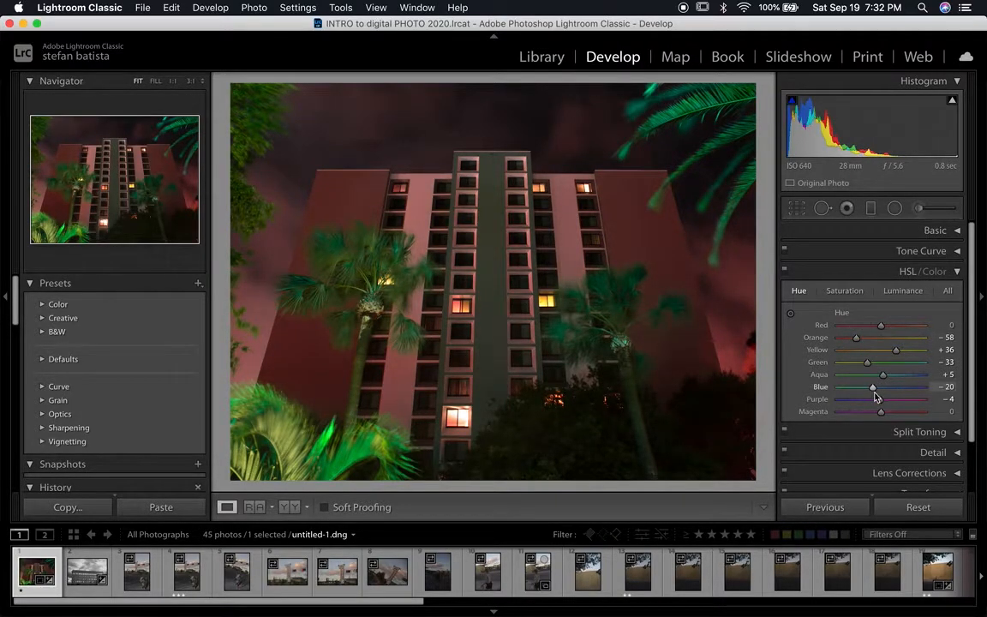
mouse_move(873, 387)
mouse_down()
mouse_move(905, 388)
mouse_move(871, 390)
mouse_move(862, 402)
mouse_move(911, 402)
mouse_move(873, 400)
mouse_up()
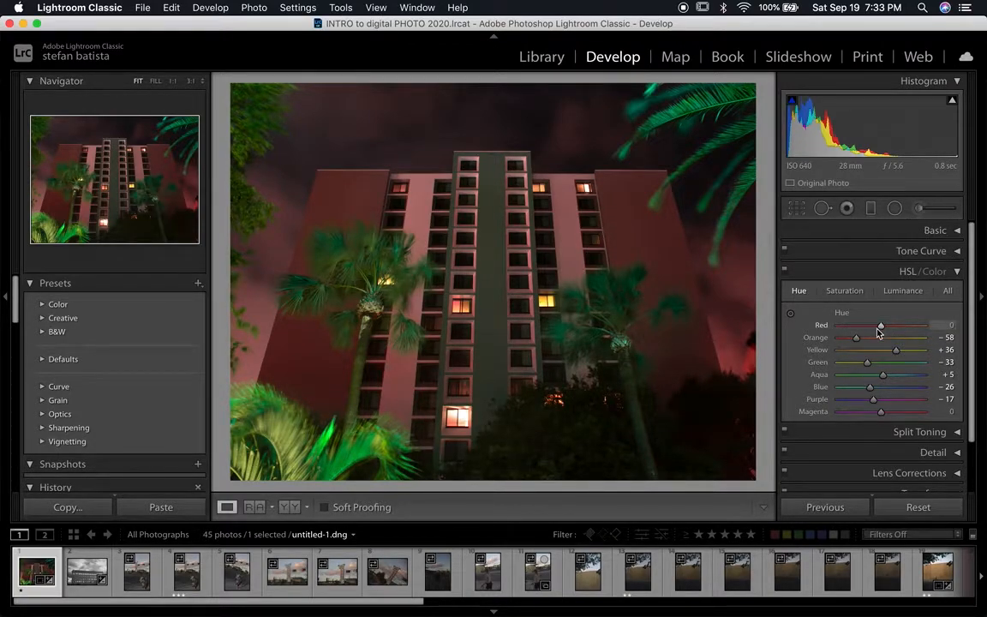
- Try the Red hue at its extremes, and set the hues to Red -51, Orange -13 and Yellow +29
drag(879, 326, 793, 327)
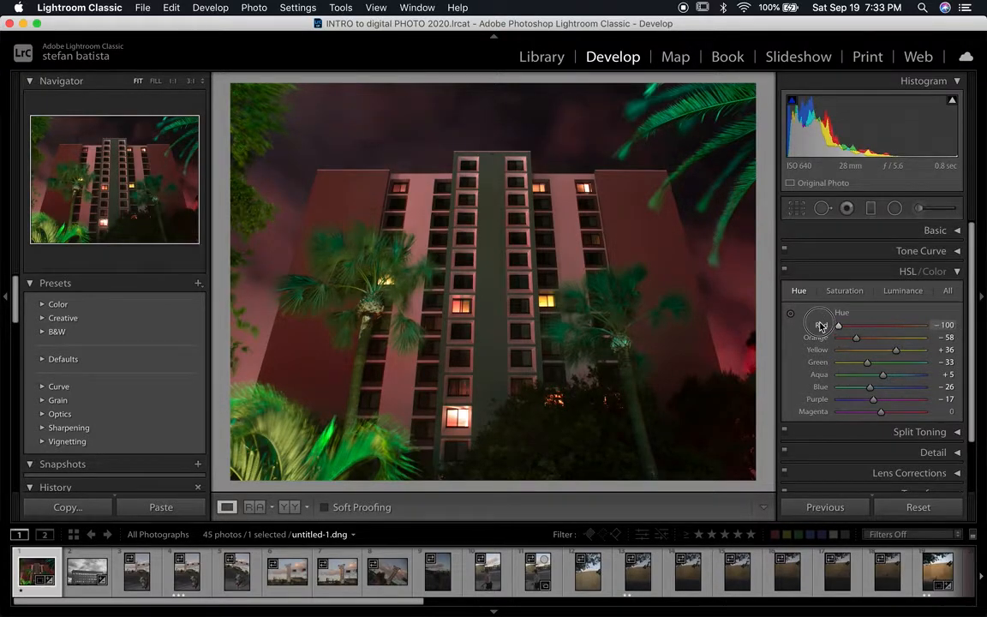
drag(819, 323, 957, 334)
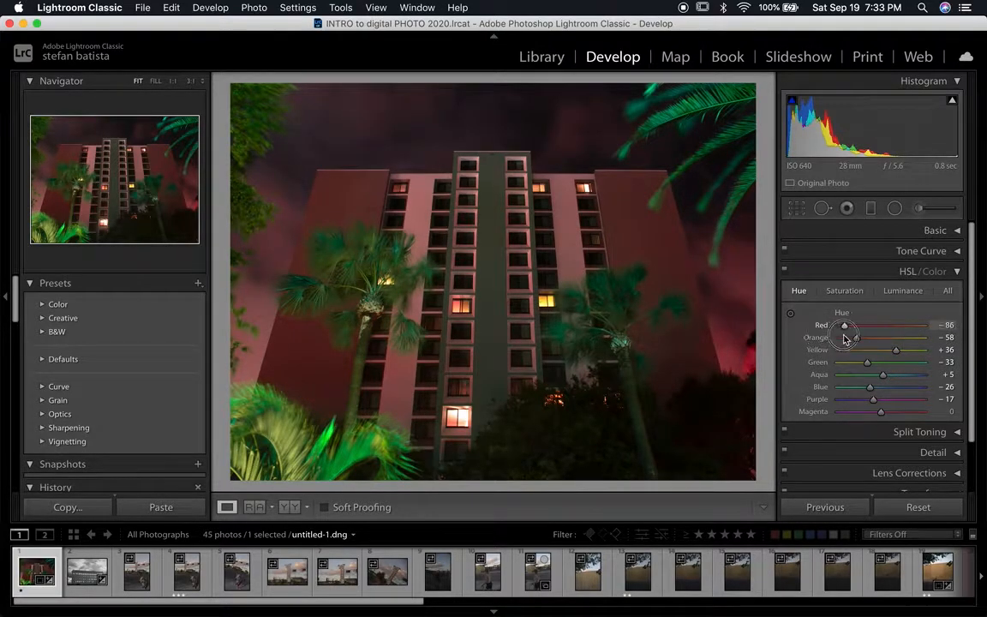
drag(922, 325, 743, 340)
drag(838, 325, 882, 339)
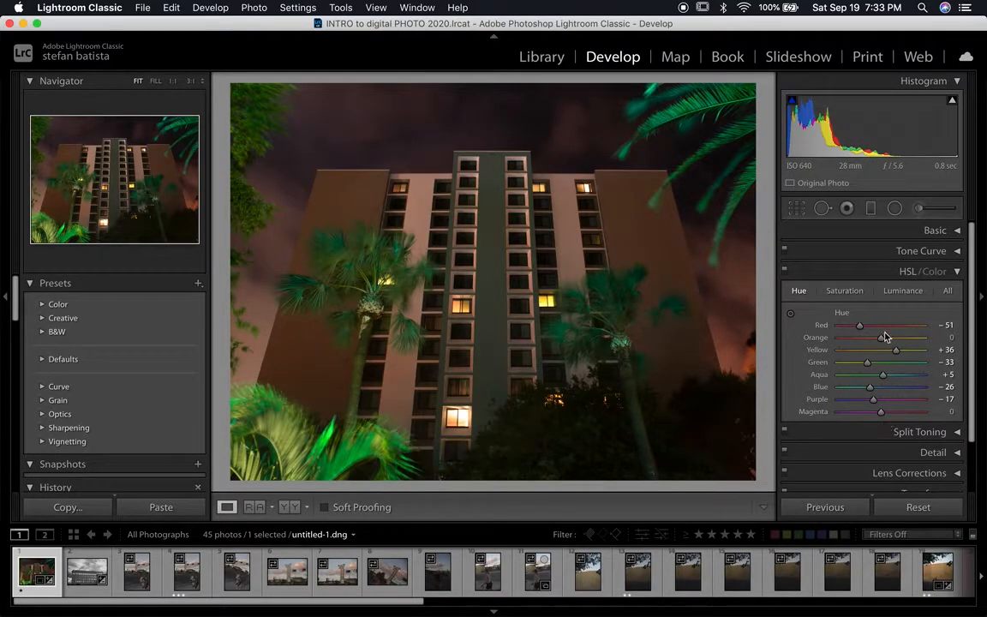
mouse_move(883, 337)
mouse_down()
mouse_move(858, 336)
mouse_move(901, 338)
mouse_move(864, 338)
mouse_move(879, 348)
mouse_up()
mouse_move(897, 354)
mouse_down()
mouse_move(908, 355)
mouse_move(894, 356)
mouse_up()
- Try desaturating the foliage with the HSL saturation at Green -60, Yellow -18 and Aqua -87
click(840, 292)
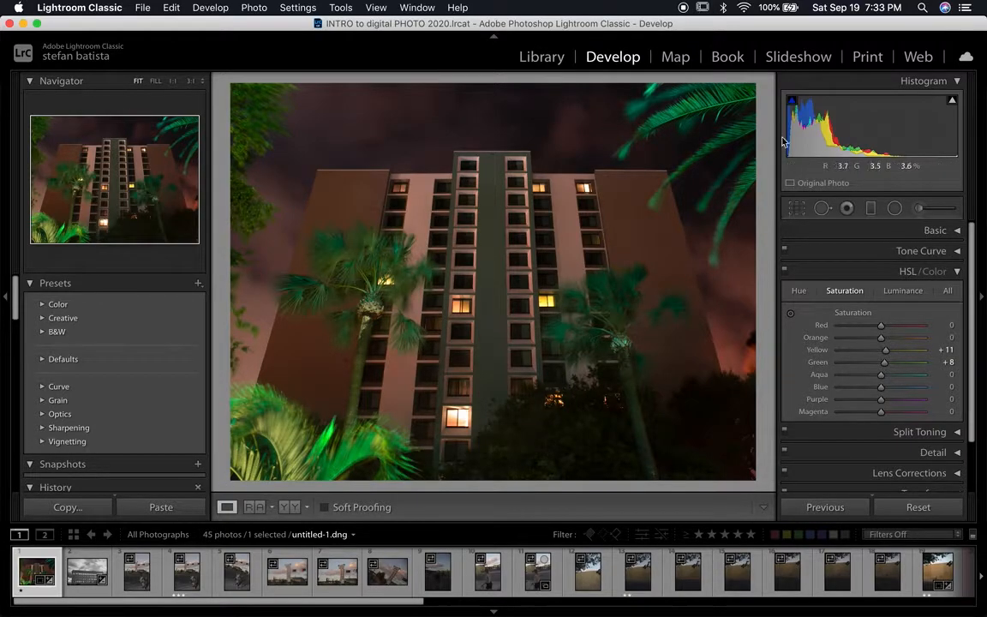
drag(884, 364, 855, 362)
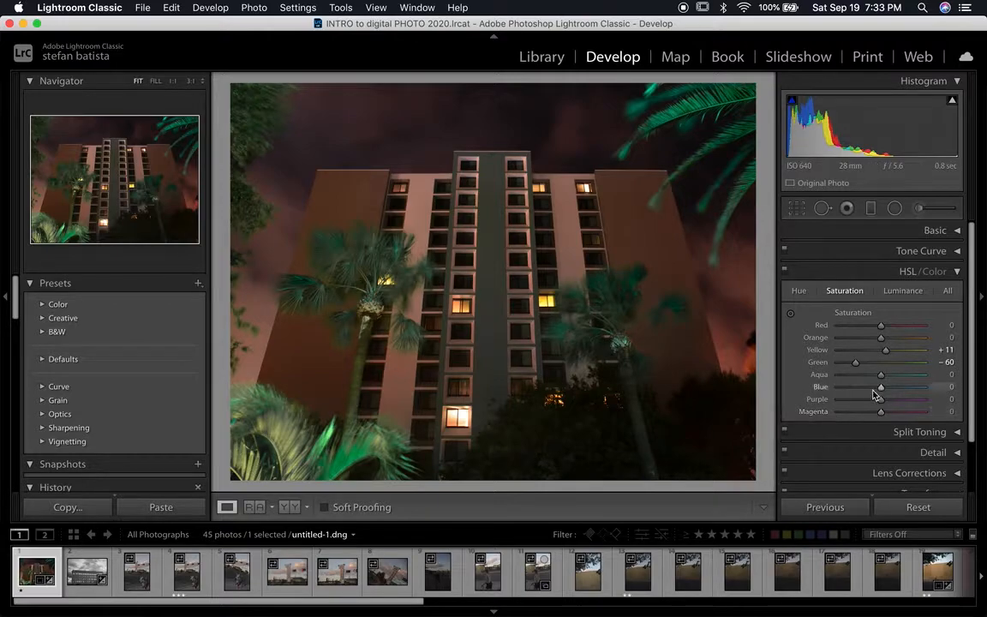
drag(885, 349, 843, 377)
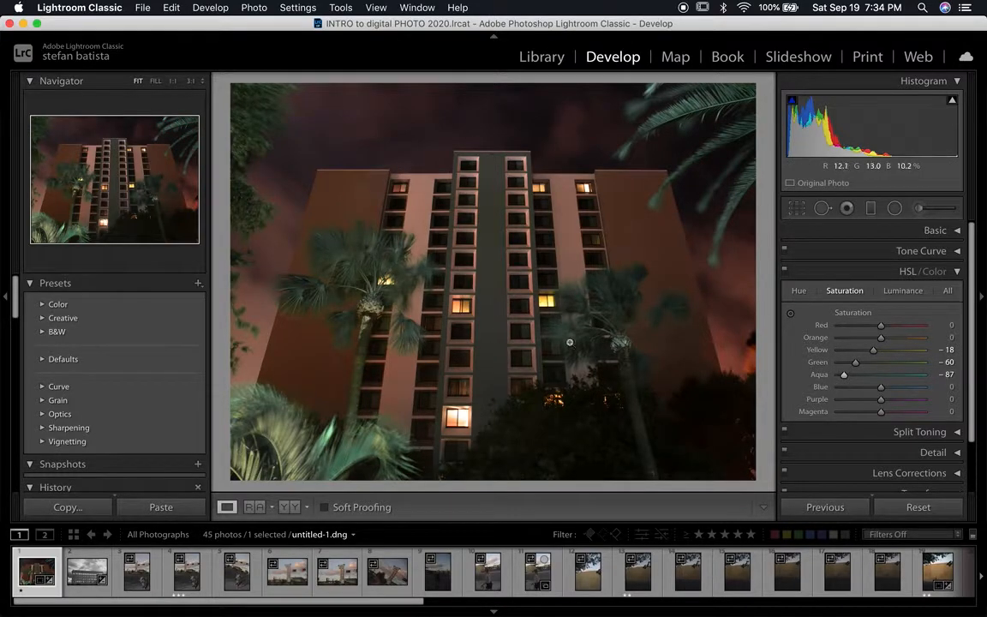
- Raise the HSL saturation to Yellow +35, Green +47 and Aqua +48
click(883, 376)
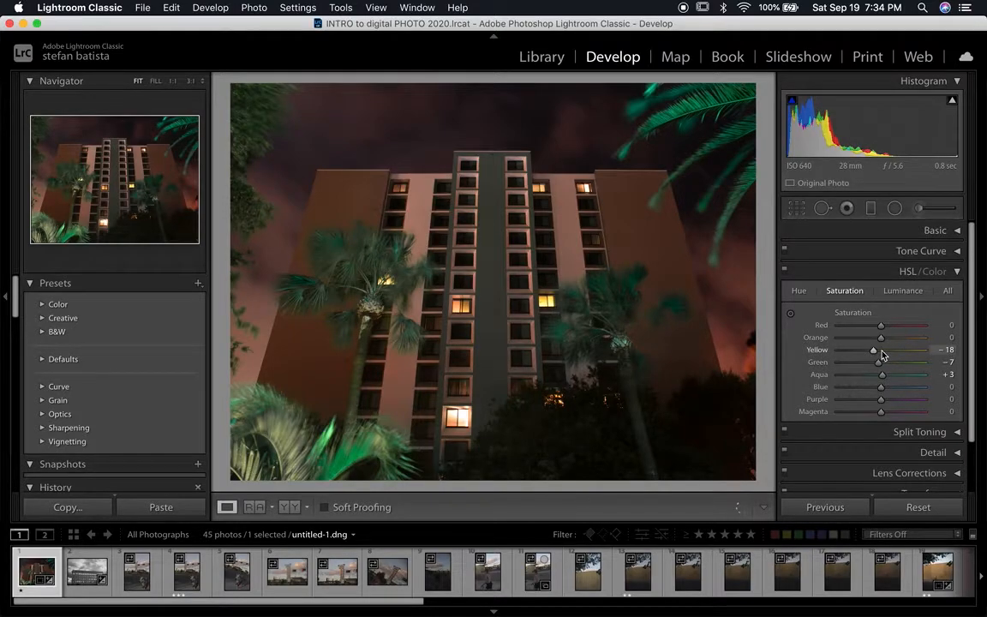
drag(880, 364, 897, 351)
click(901, 375)
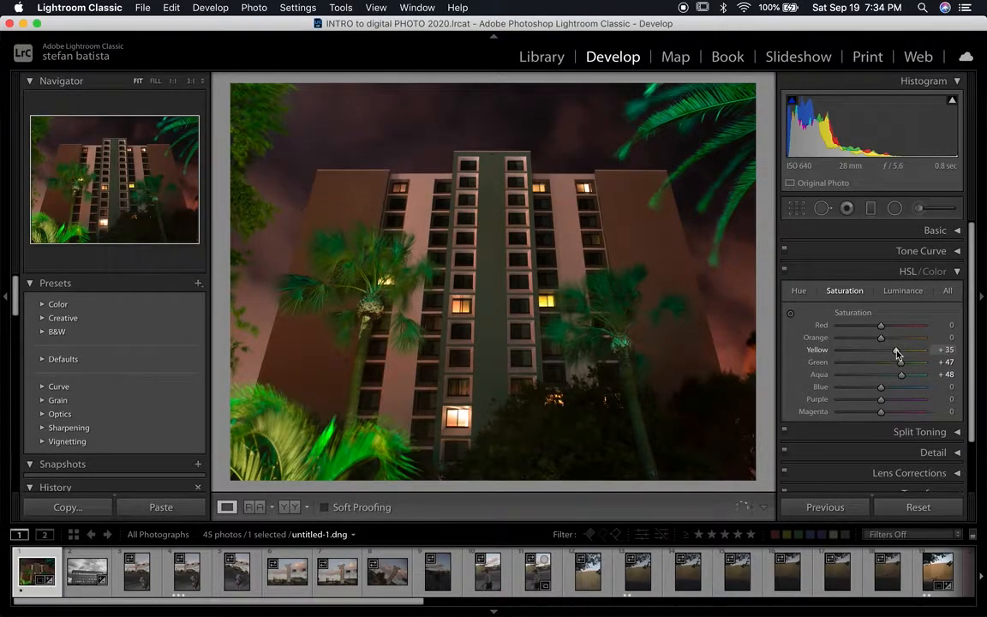
- Set the Green hue to +21 and the Blue hue to -6
click(807, 293)
click(798, 293)
drag(866, 363, 879, 388)
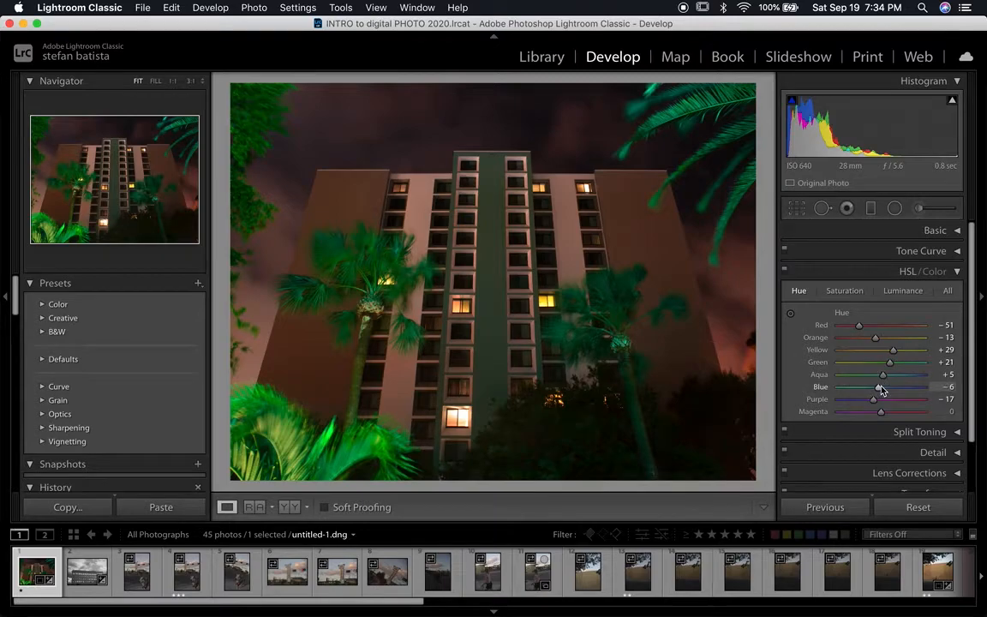
- Try lower HSL saturation values: Green -6, Aqua -19, Yellow -35 and Orange -39
click(842, 290)
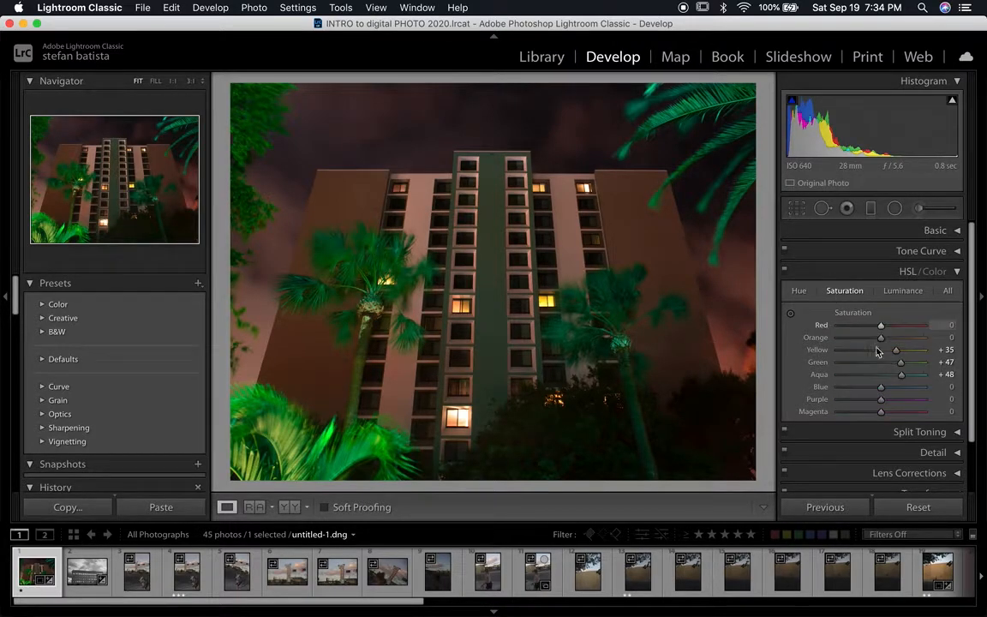
drag(901, 366, 879, 365)
click(872, 375)
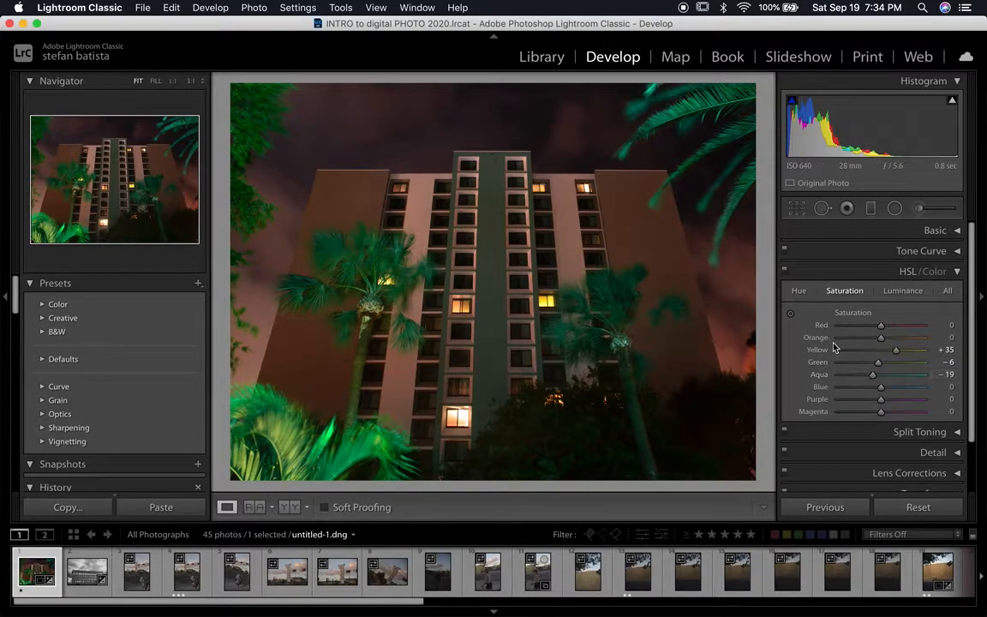
drag(895, 350, 865, 346)
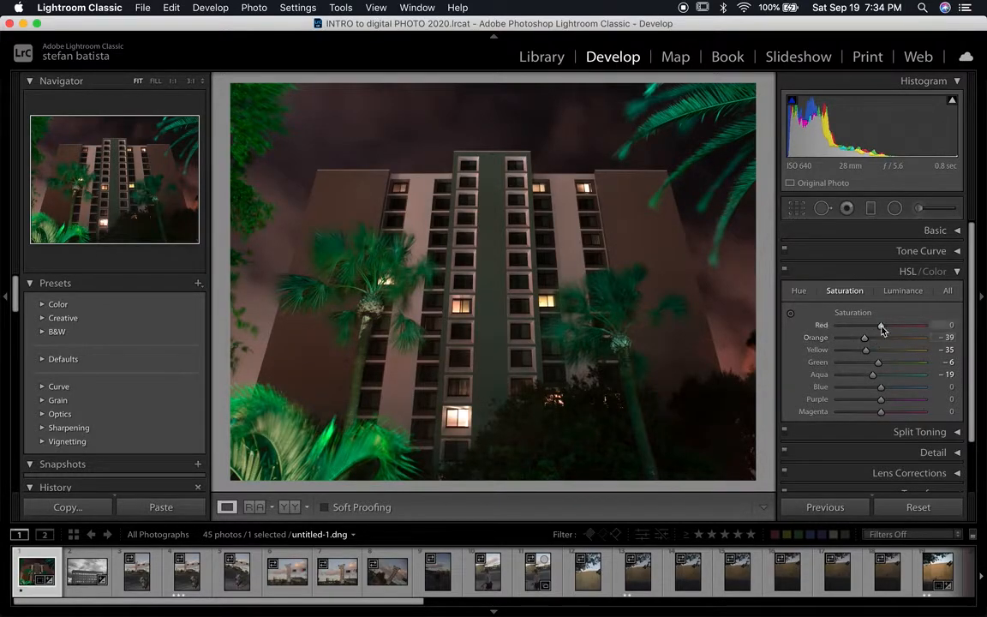
- Set the HSL saturation to Orange -61, Yellow +13, Green +18 and Aqua +16
drag(863, 340, 886, 350)
click(888, 375)
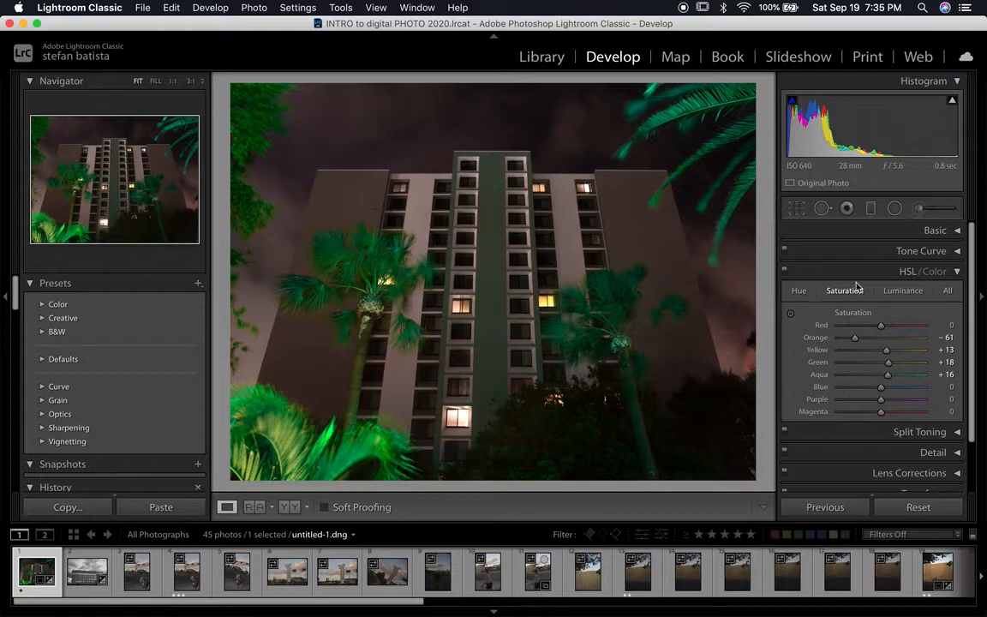
- Try darkening Aqua and Green, and set the luminance to Red +14, Orange +12, Yellow +12, Green +2, Aqua -5 and Magenta +12
click(892, 292)
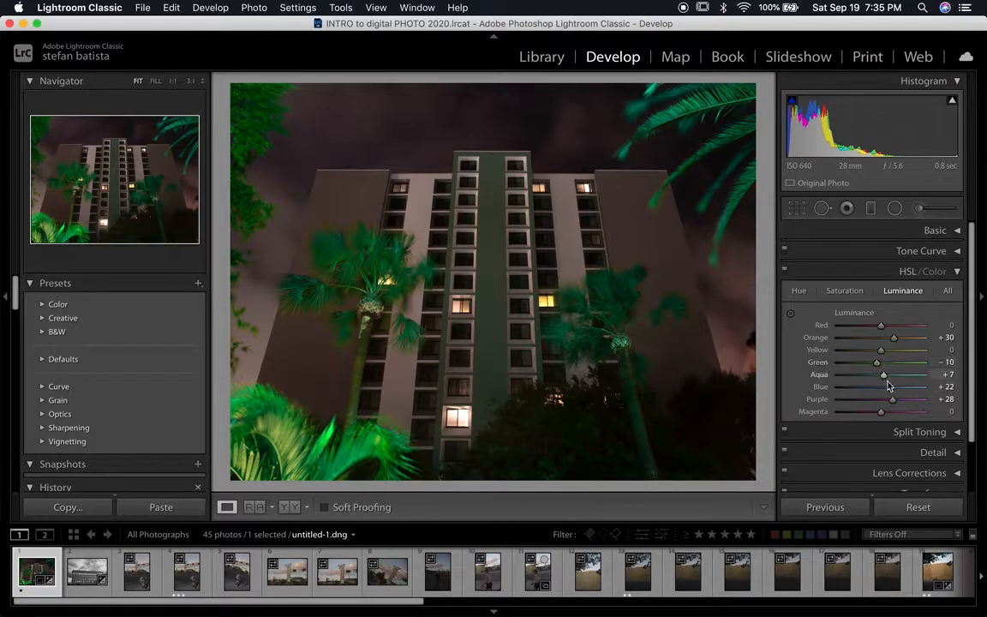
drag(884, 375, 818, 363)
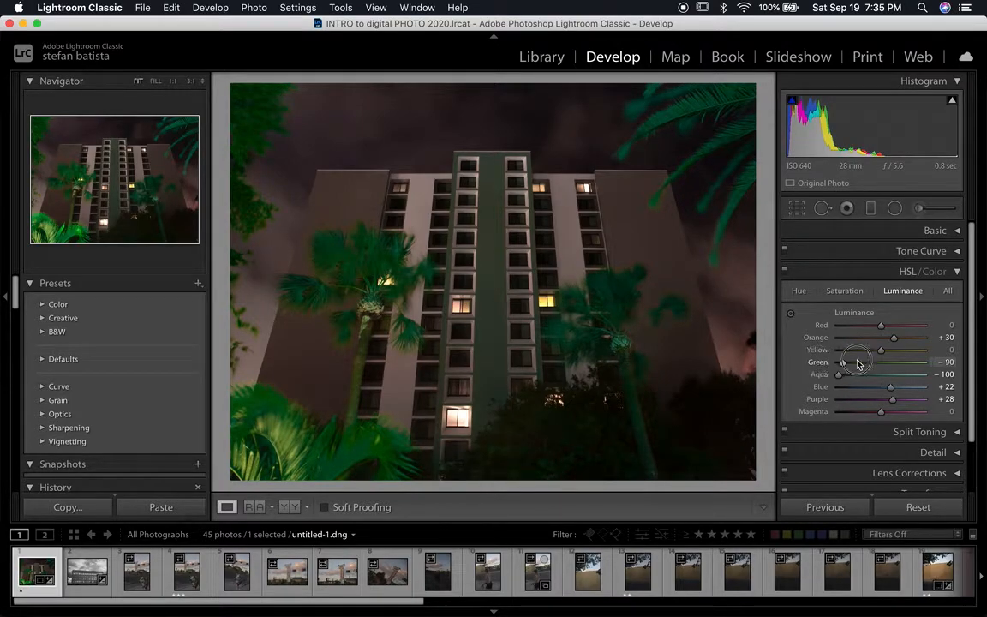
drag(839, 364, 886, 329)
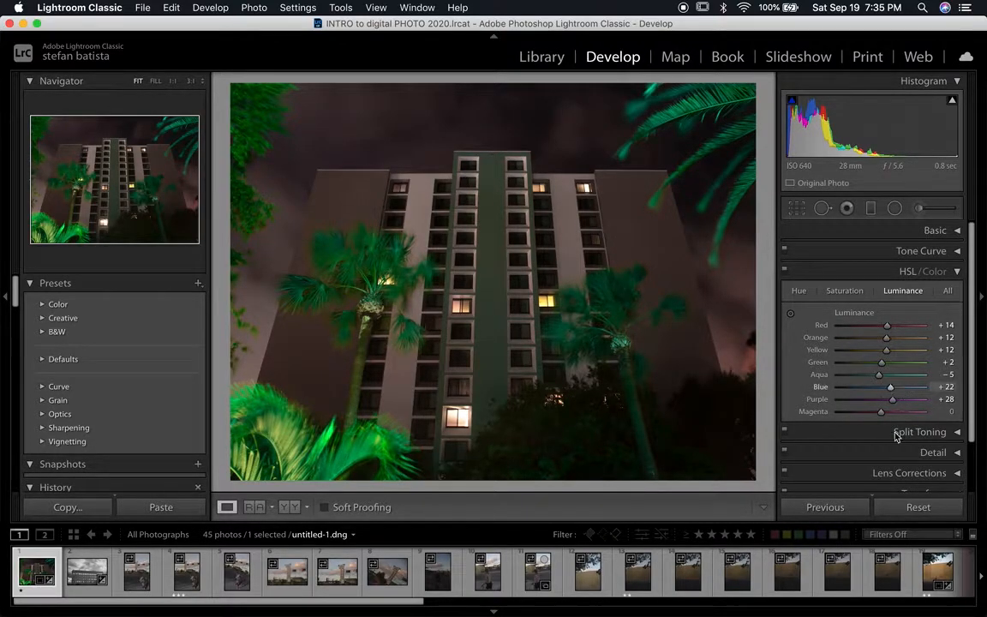
drag(882, 412, 889, 412)
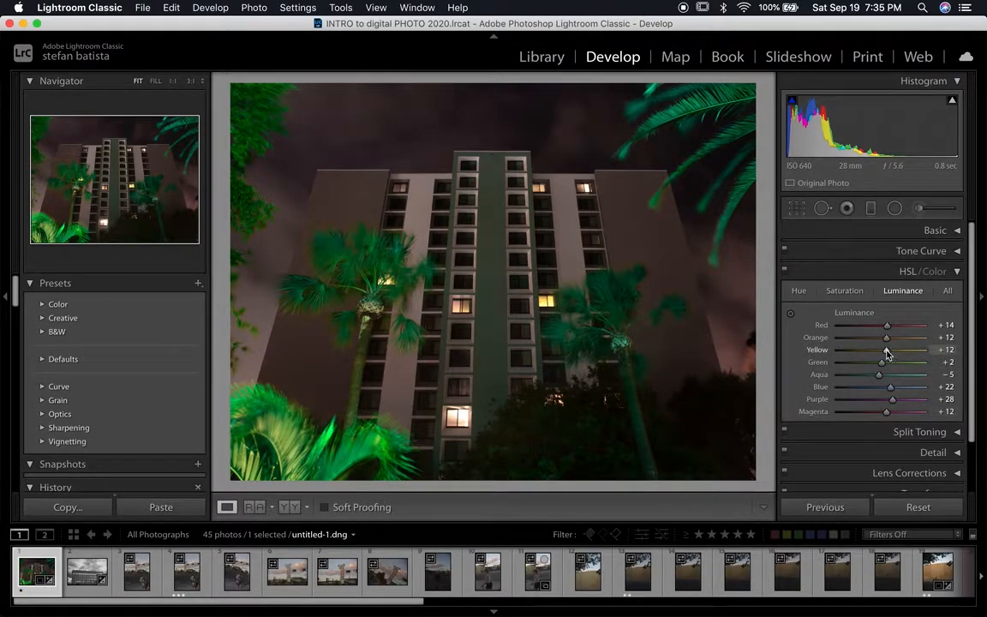
drag(885, 339, 885, 340)
- Set the Orange saturation to +34 and the Yellow saturation to +27
click(844, 290)
mouse_move(883, 341)
mouse_down()
mouse_move(862, 344)
mouse_move(881, 331)
mouse_up()
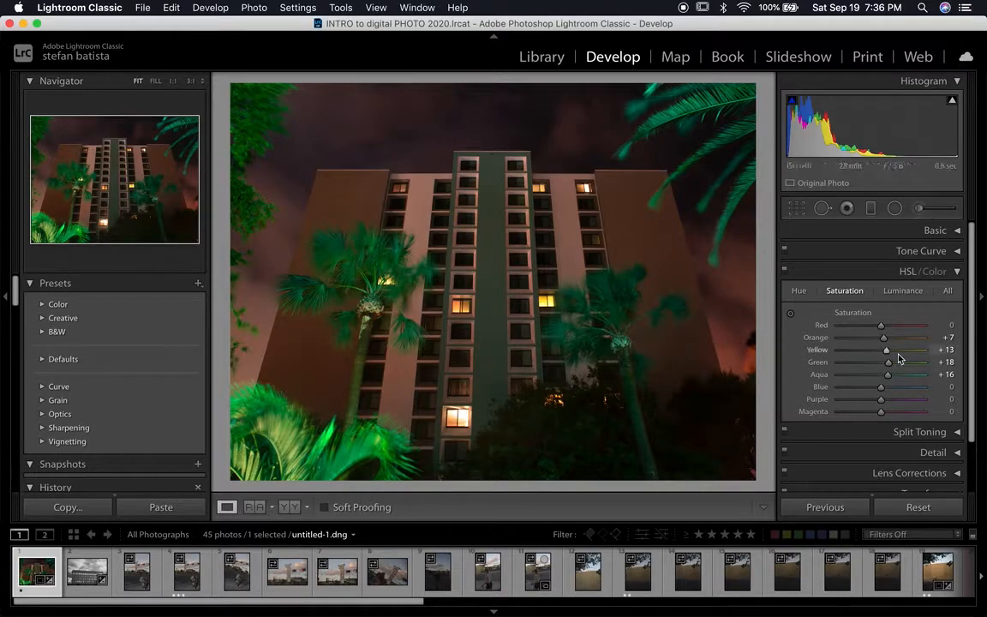
drag(891, 349, 895, 340)
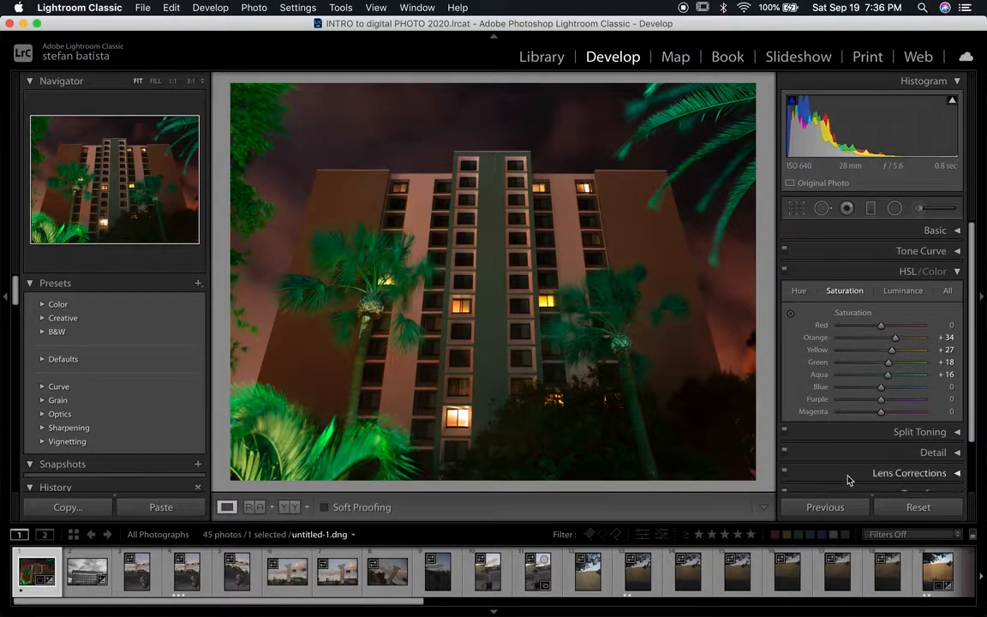
- Switch the photo's treatment to Black & White and look through the Basic adjustments
scroll(873, 319, up, 2)
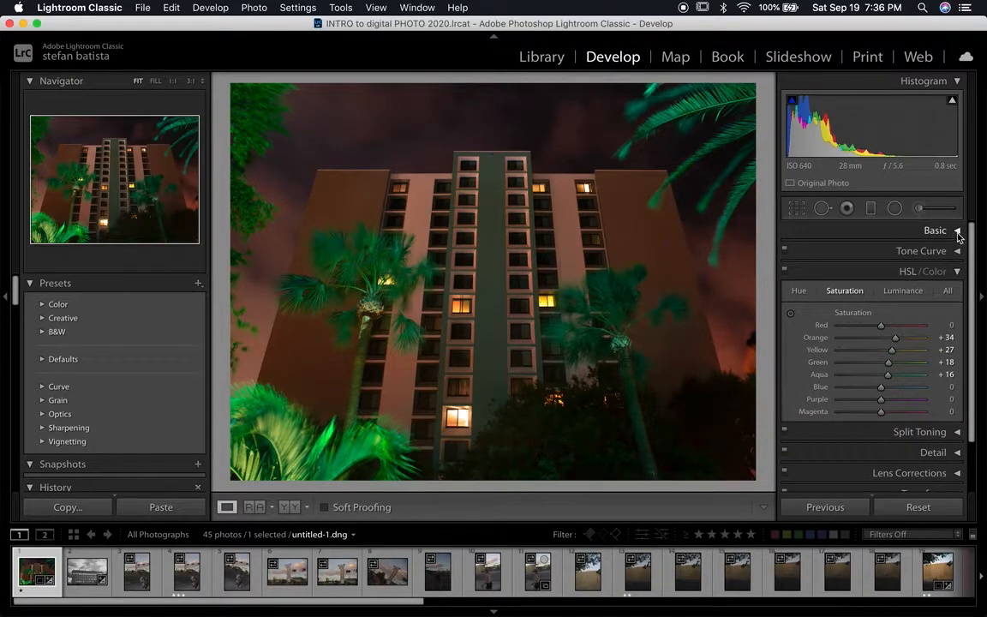
click(958, 233)
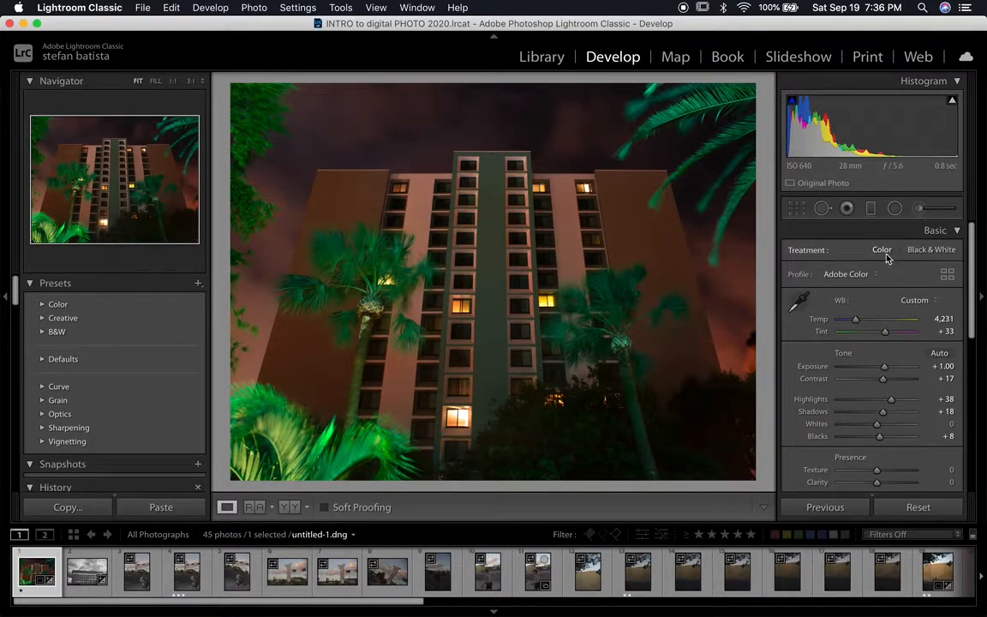
click(930, 249)
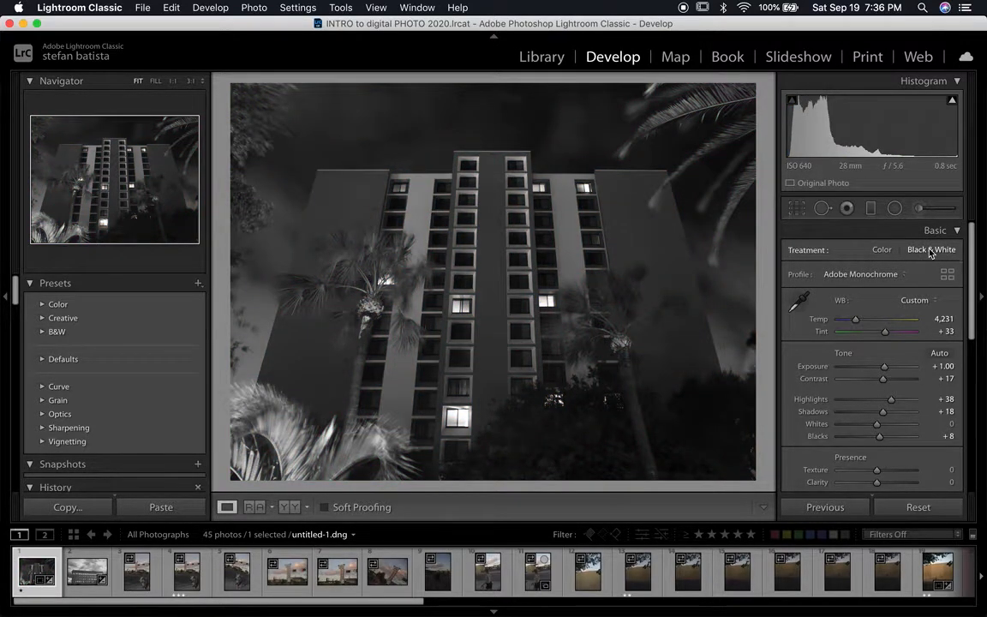
scroll(793, 441, down, 2)
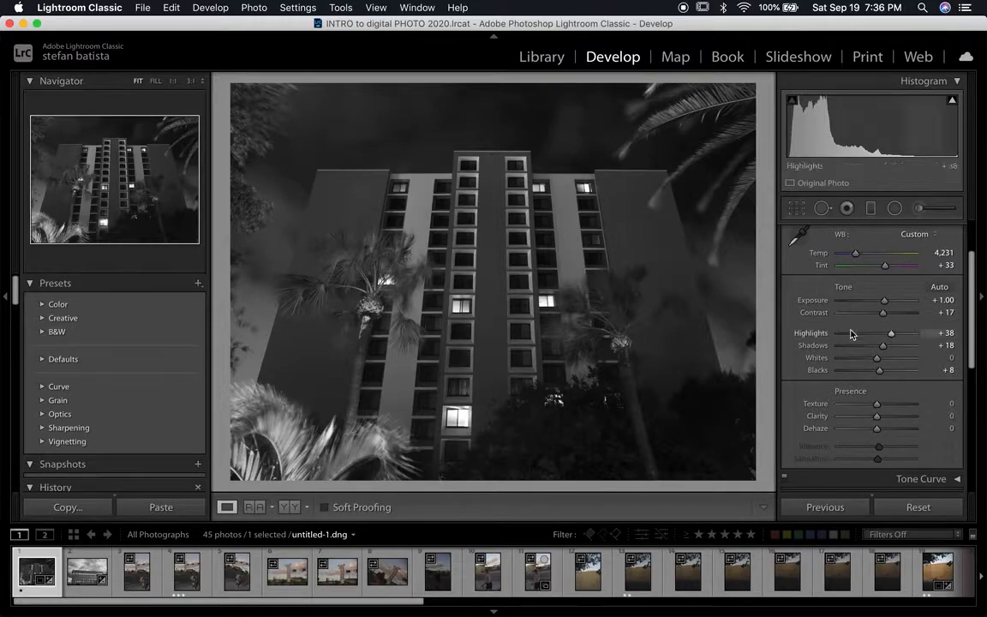
scroll(852, 291, up, 2)
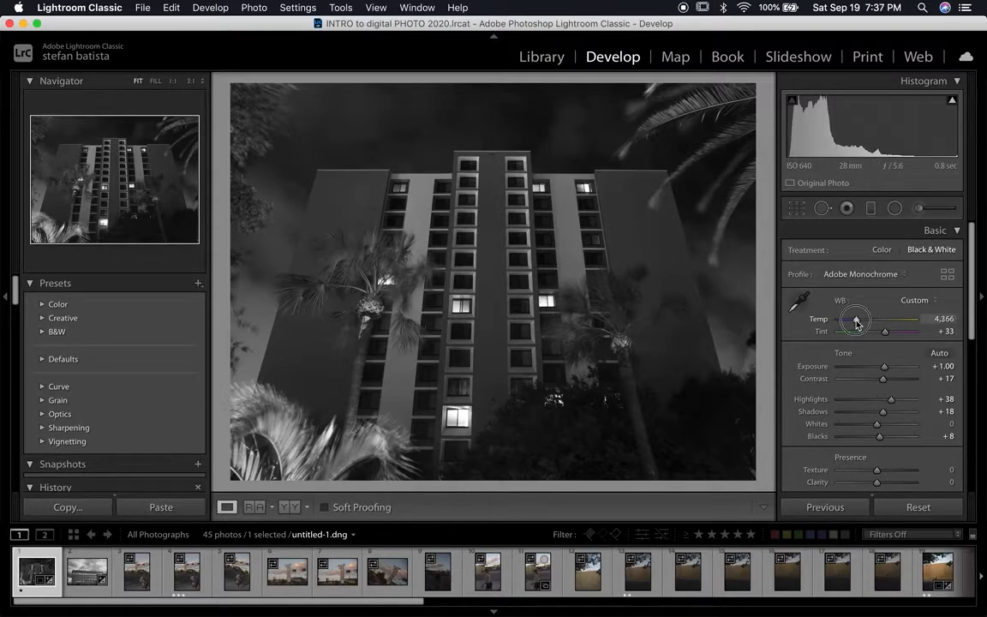
- Try different white balances on the monochrome photo, including Temp 6,505, Temp 4,535 with Tint +10, and Temp 8,294 with Tint -12
drag(854, 323, 866, 324)
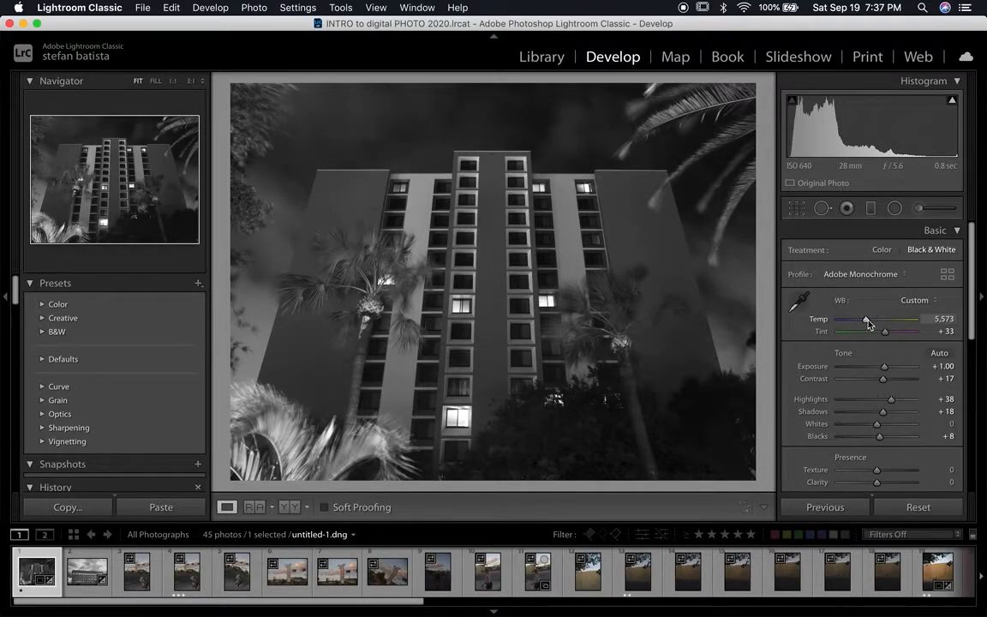
click(873, 323)
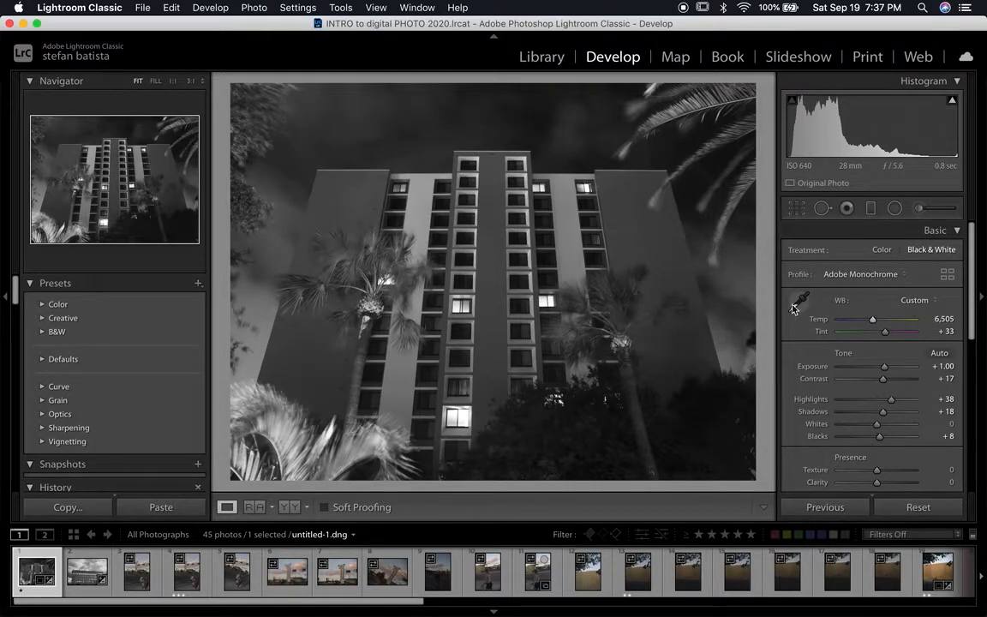
mouse_move(874, 323)
mouse_down()
mouse_move(860, 324)
mouse_move(880, 339)
mouse_up()
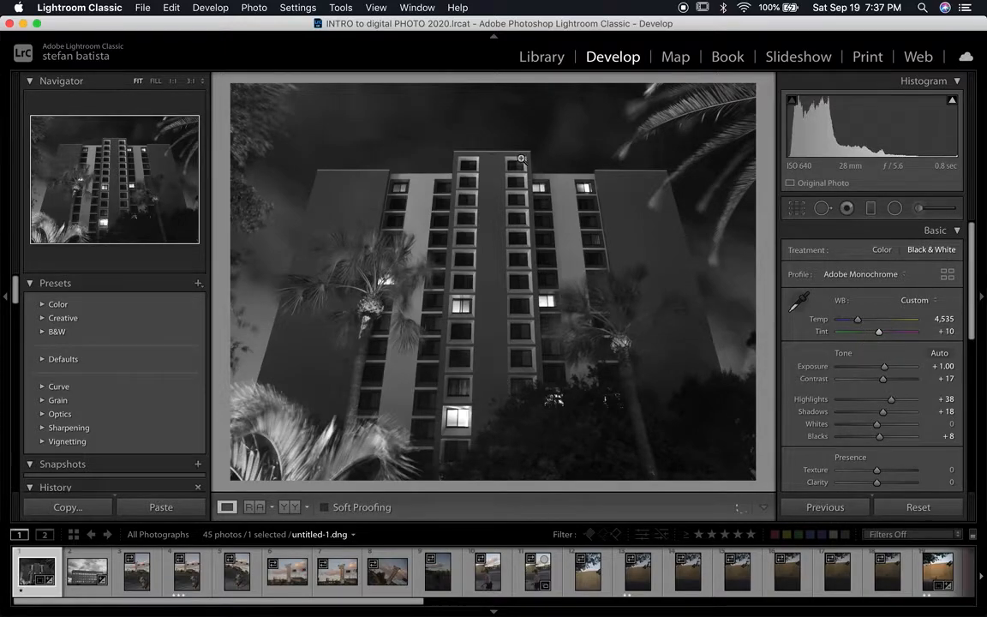
drag(857, 323, 884, 321)
- Return the photo to the Color treatment and set the Temp to 6,421 and the Tint to +57
click(882, 250)
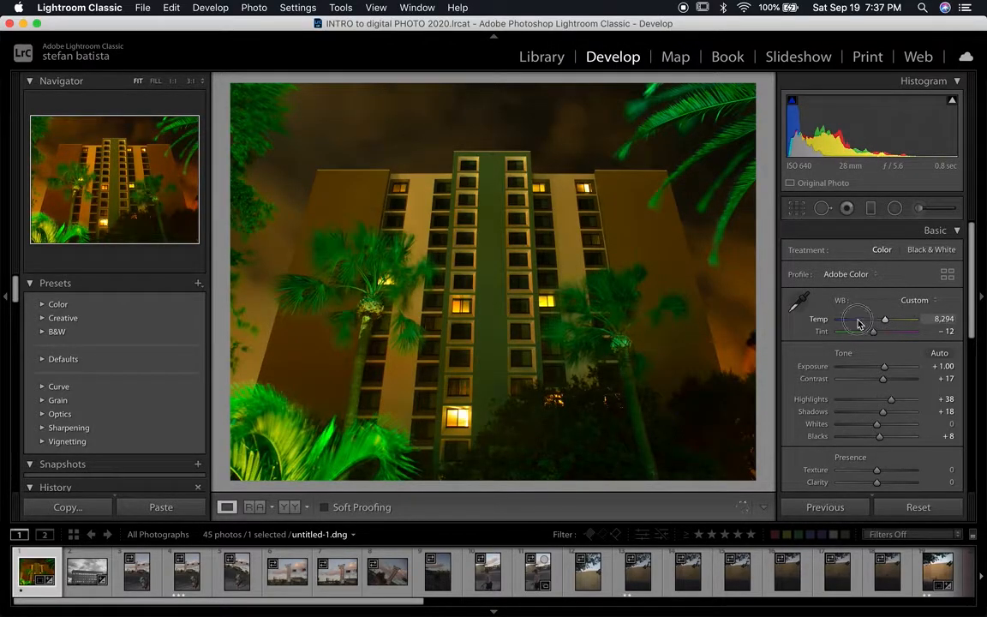
click(858, 320)
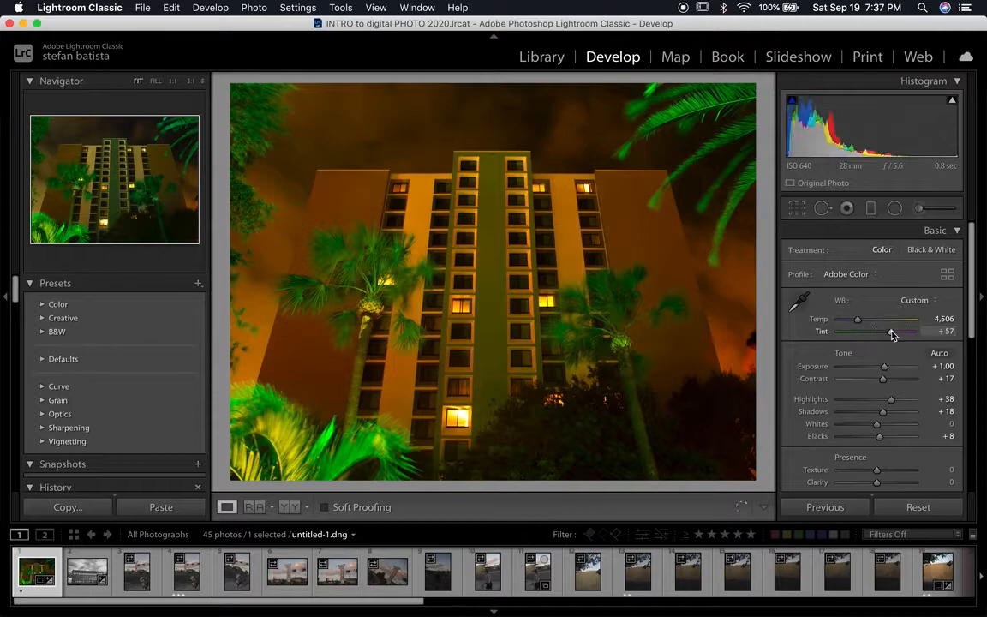
click(872, 319)
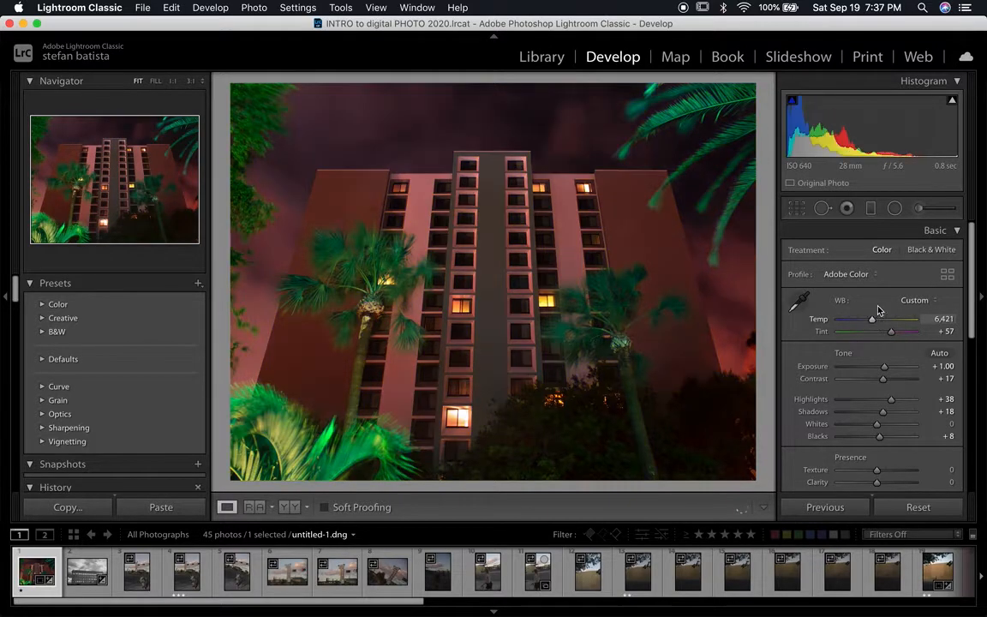
- Switch the photo to Black & White and vary its white balance, finishing at Temp 10,636 and Tint +46
click(927, 250)
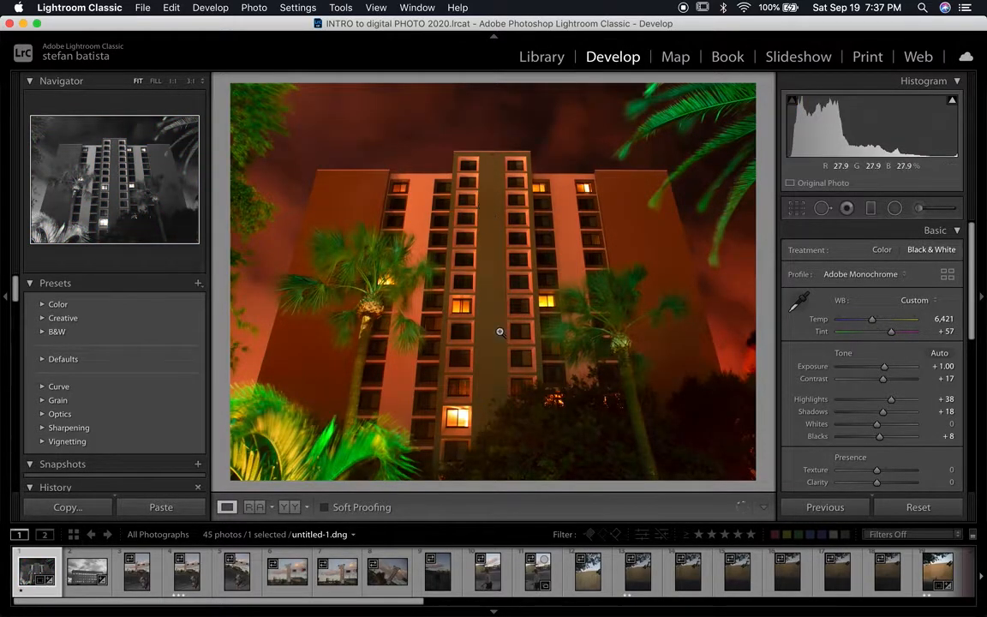
mouse_move(891, 337)
mouse_down()
mouse_move(848, 334)
mouse_move(898, 323)
mouse_move(851, 320)
mouse_move(880, 322)
mouse_up()
click(871, 332)
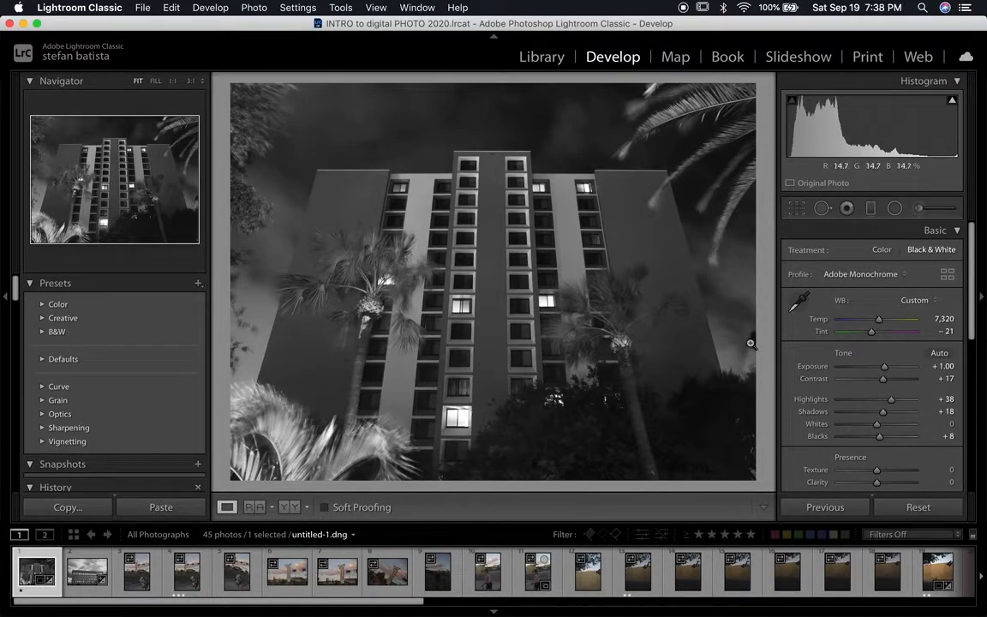
mouse_move(878, 320)
mouse_down()
mouse_move(851, 321)
mouse_move(867, 325)
mouse_up()
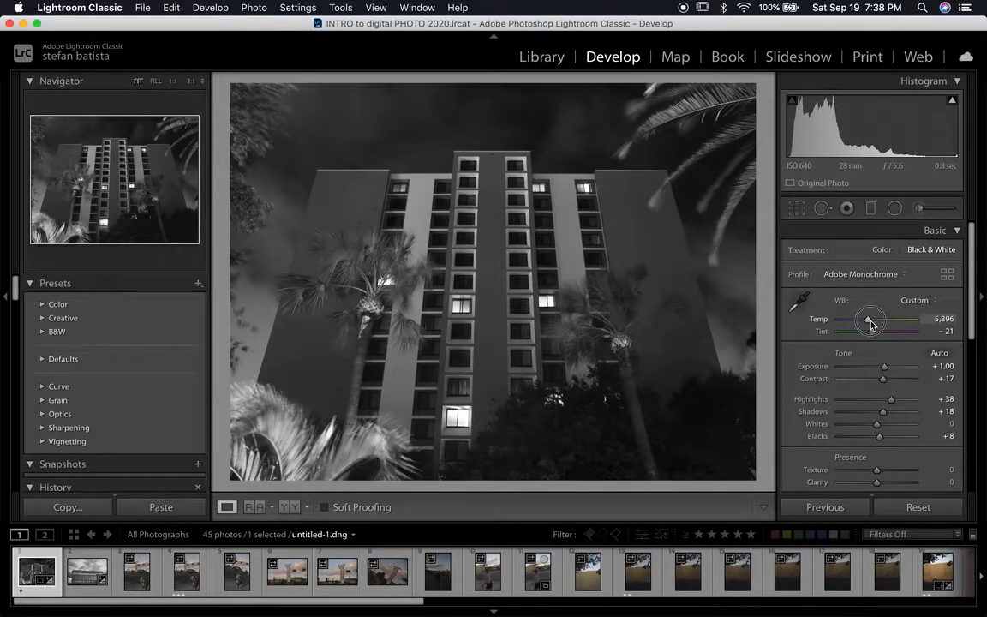
mouse_move(869, 321)
mouse_down()
mouse_move(882, 321)
mouse_move(878, 337)
mouse_up()
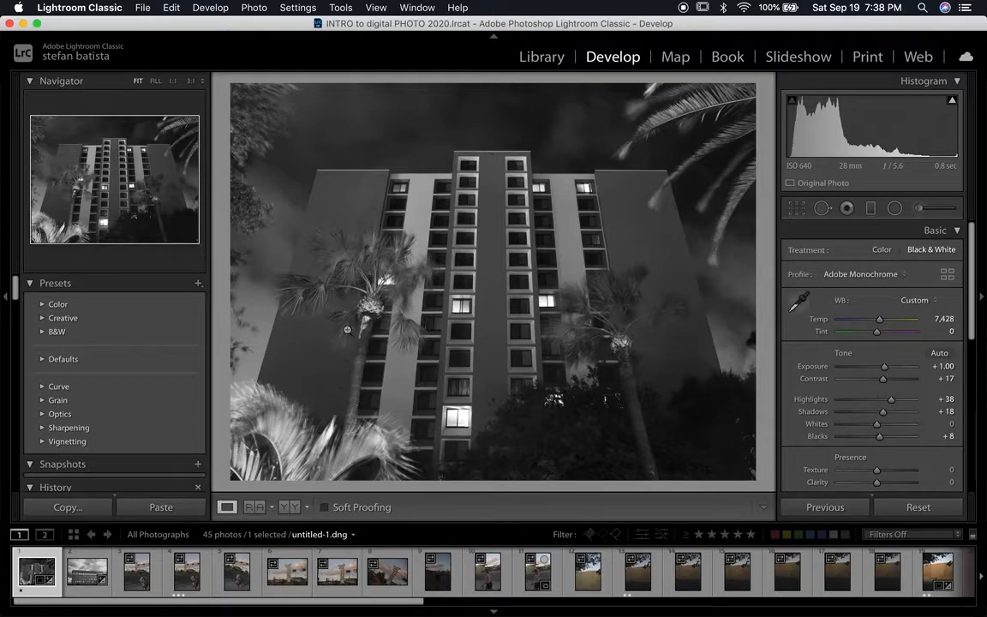
mouse_move(878, 319)
mouse_down()
mouse_move(892, 319)
mouse_move(889, 334)
mouse_up()
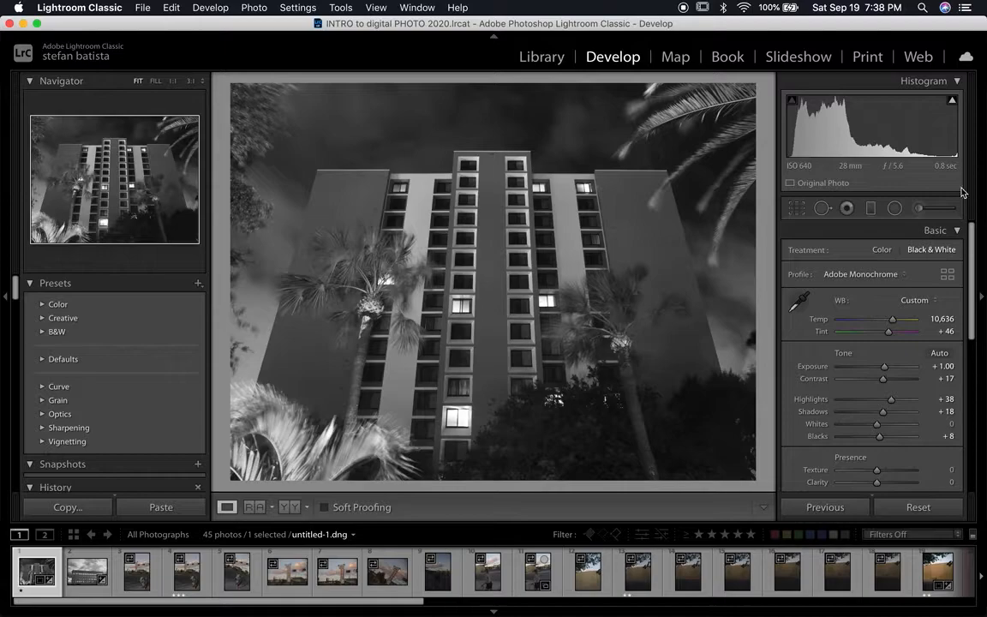
- Alternate between the Color and Black & White treatments to compare the effect of the warm white balance, finishing in Black & White
click(882, 250)
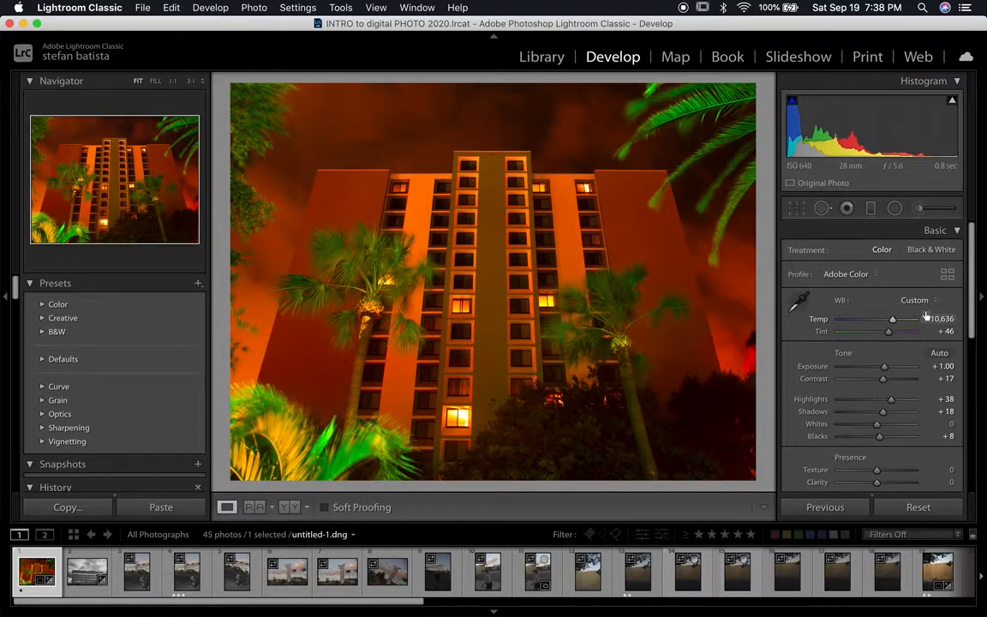
click(930, 251)
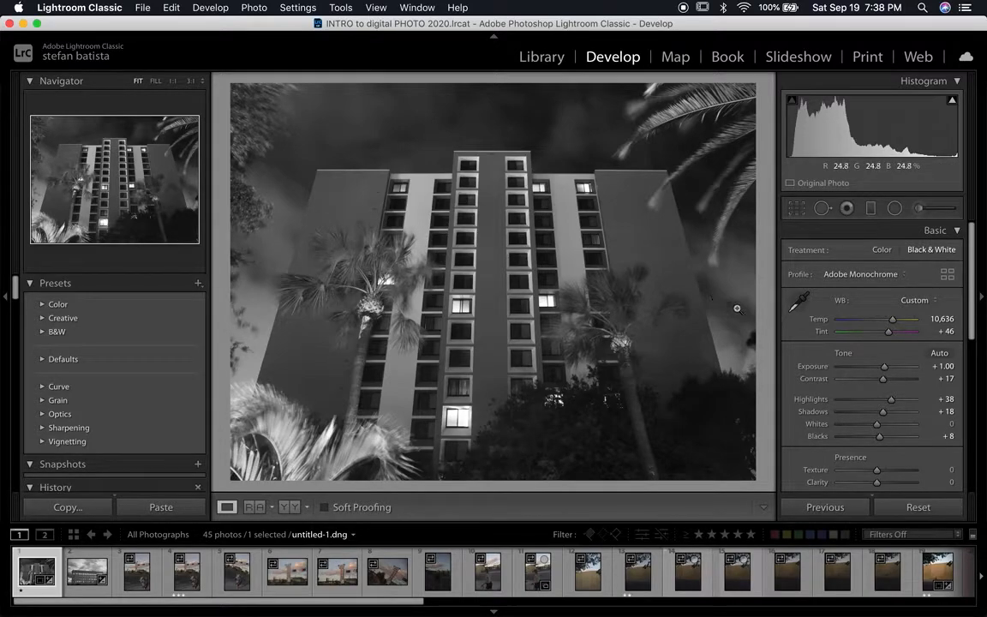
click(882, 249)
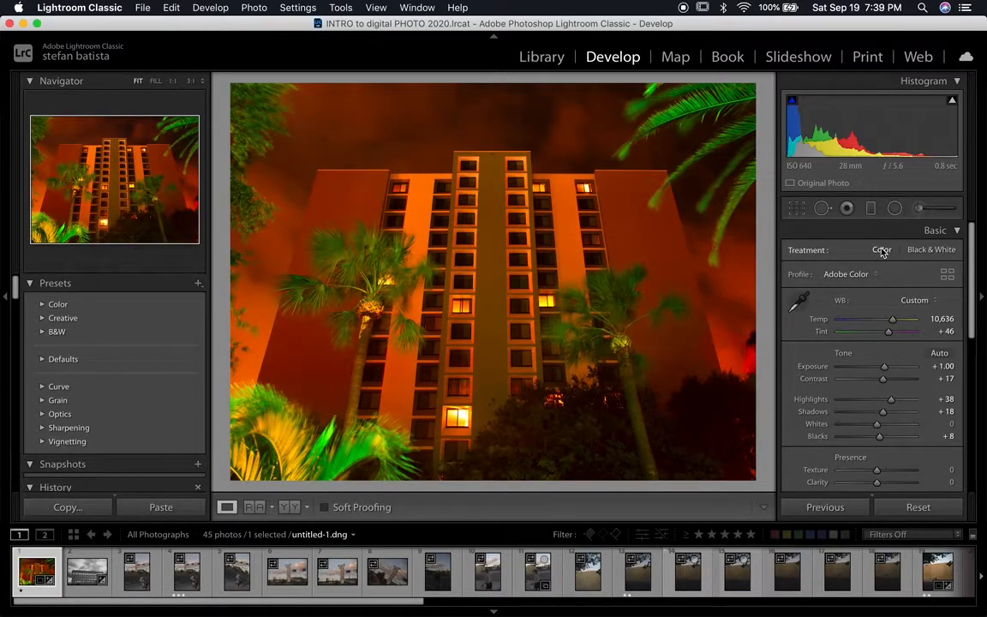
click(930, 249)
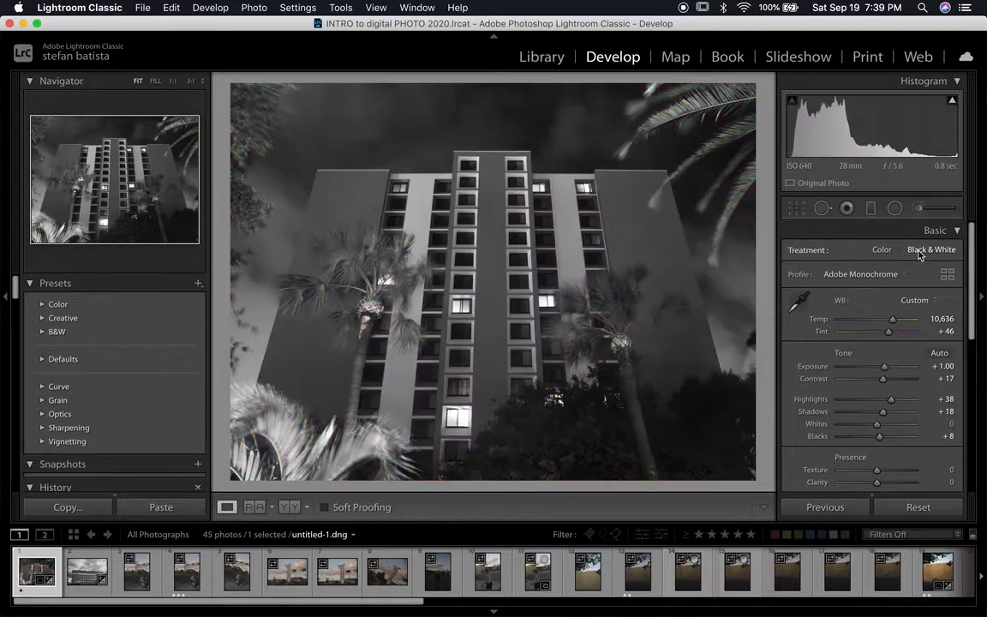
- Collapse the Basic adjustments and set Red to +41 and Orange to +26 in the Black & White Mix
scroll(893, 334, down, 5)
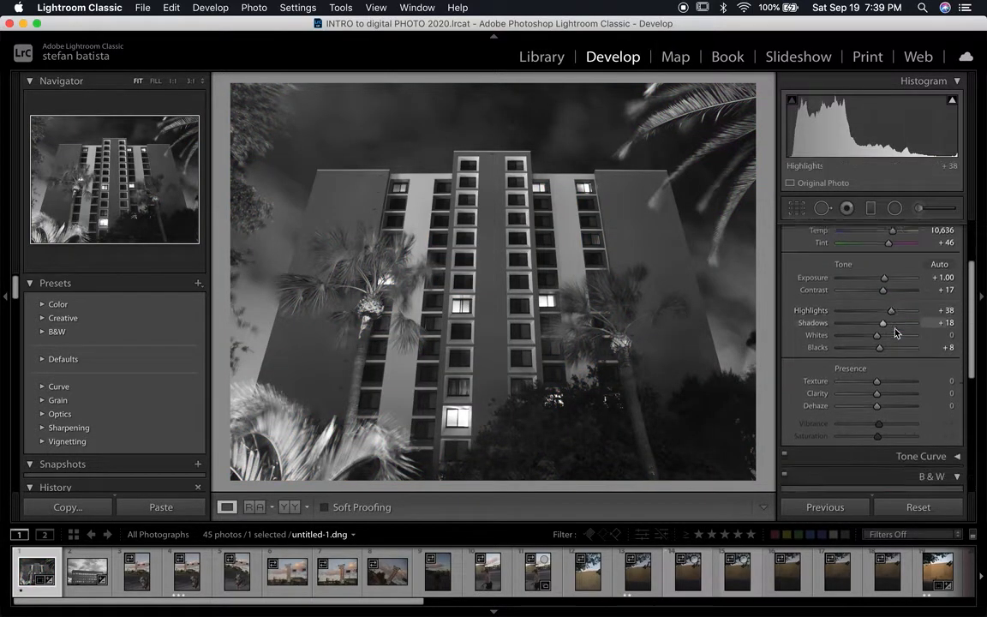
scroll(885, 385, down, 2)
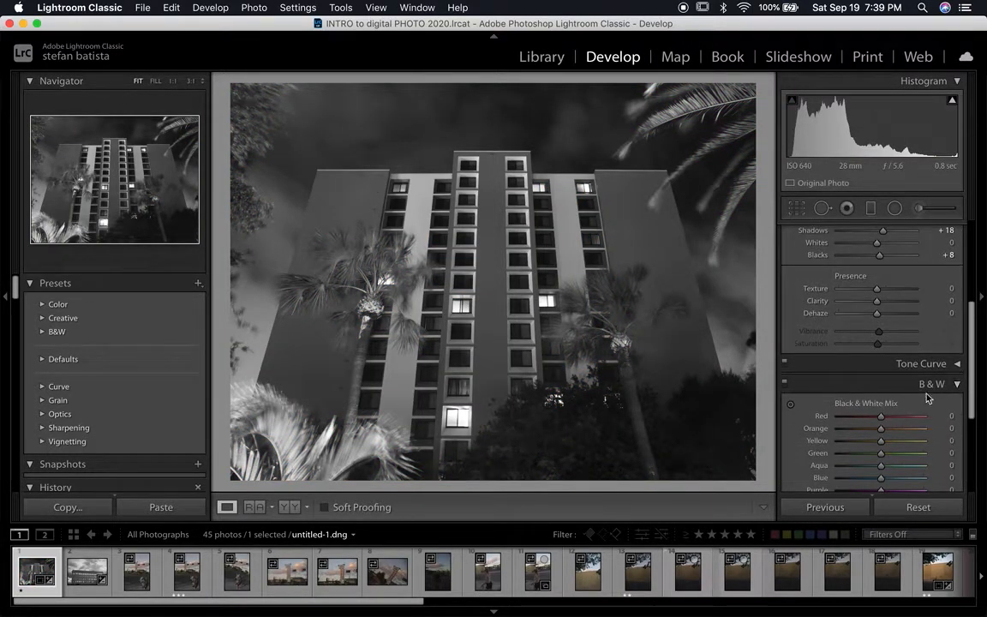
scroll(923, 397, up, 6)
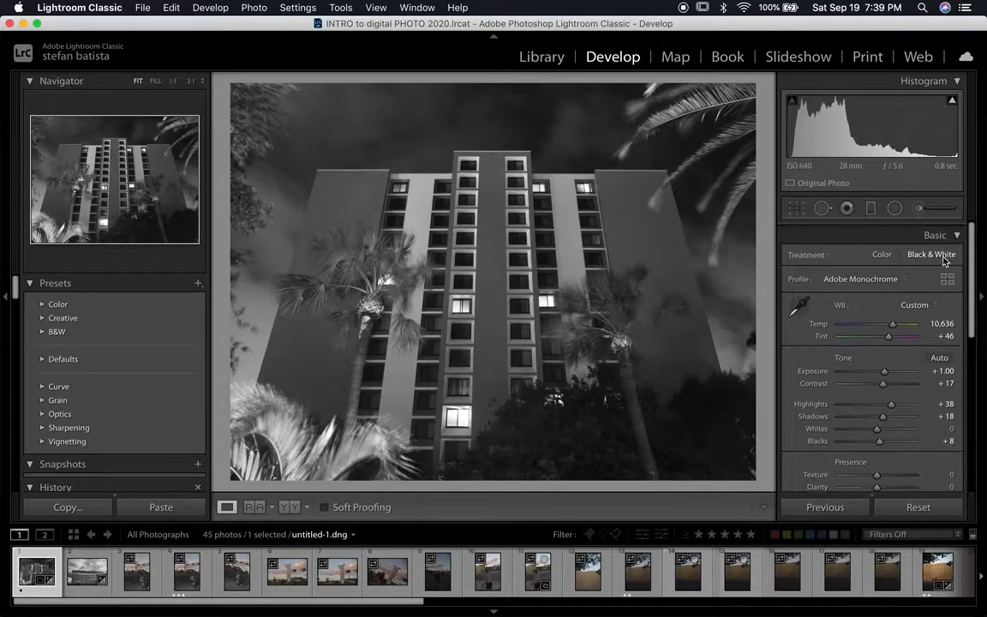
click(834, 228)
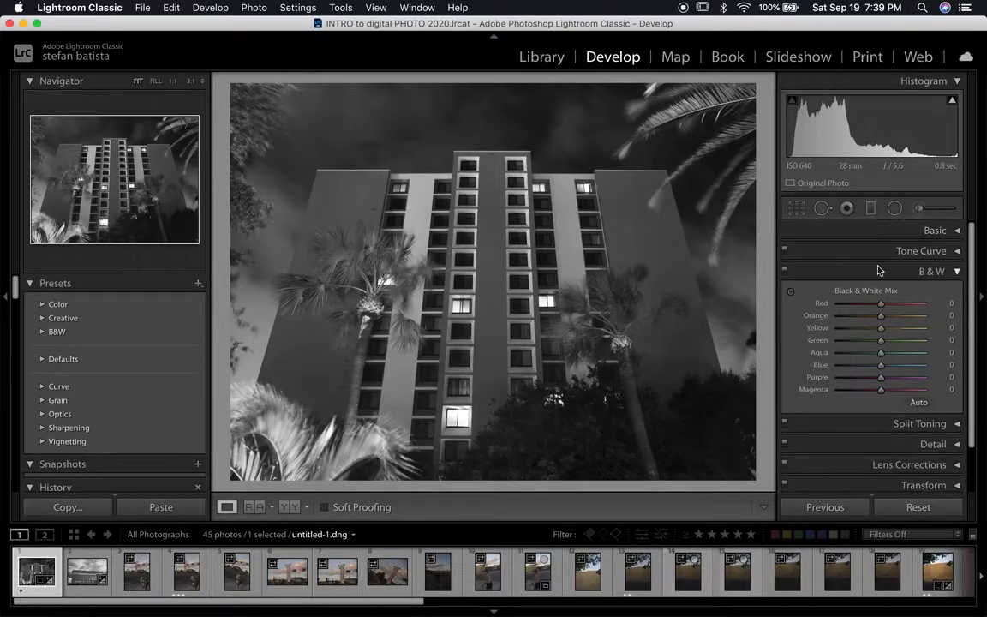
click(929, 273)
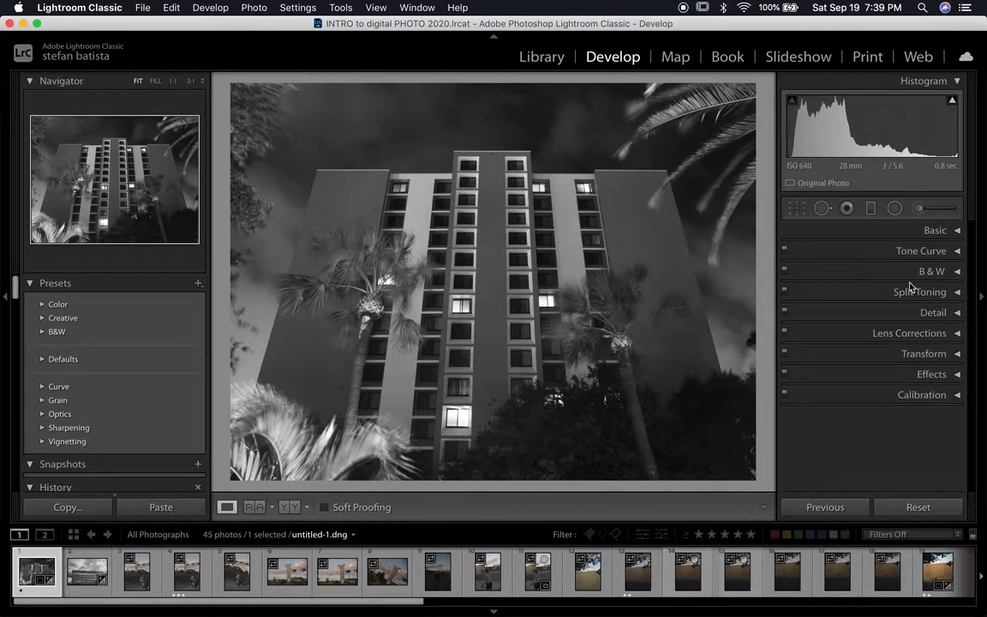
click(937, 232)
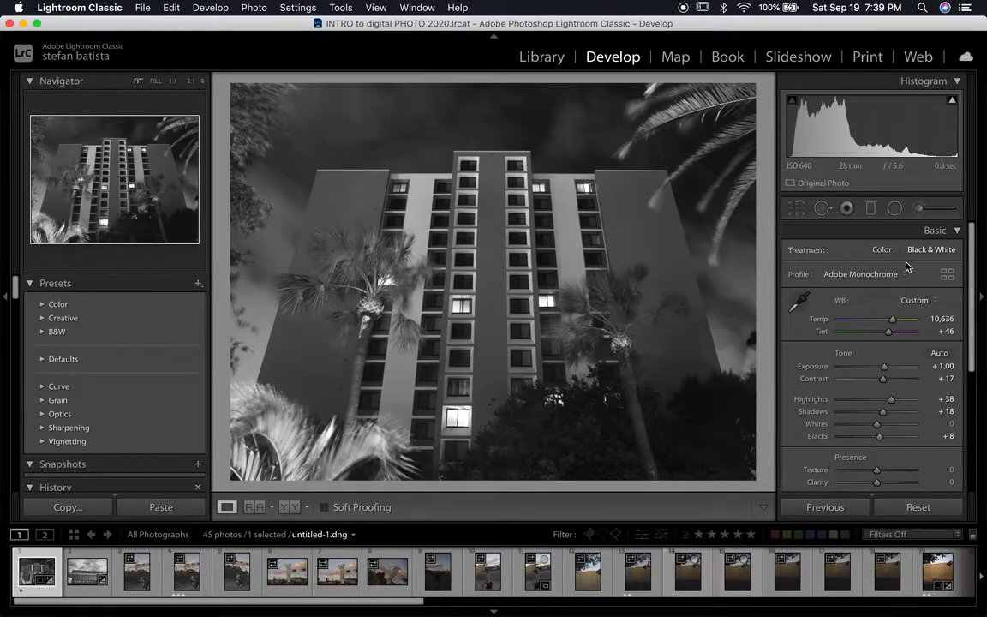
click(946, 230)
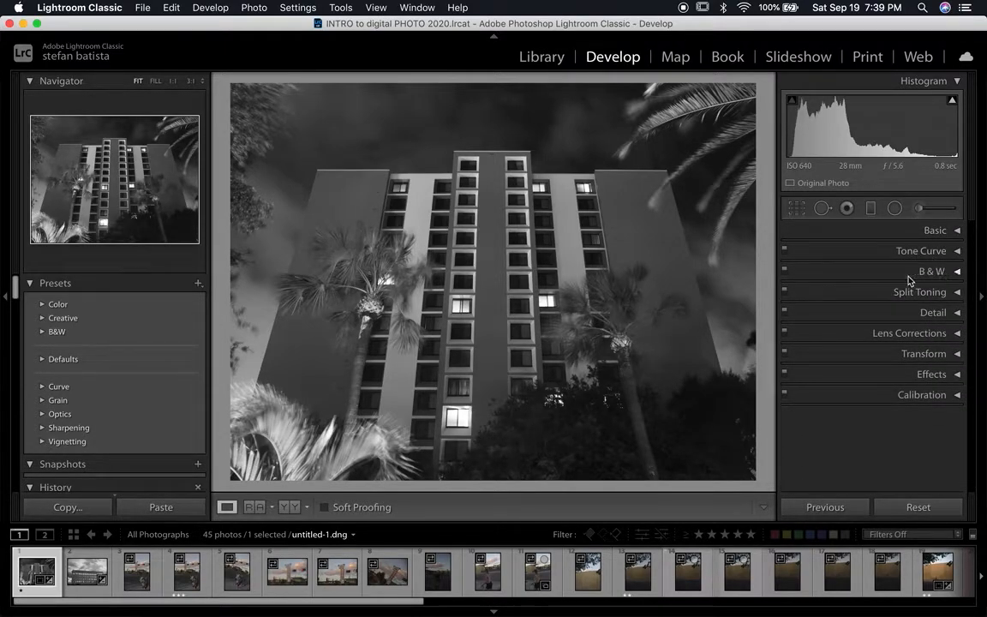
click(957, 272)
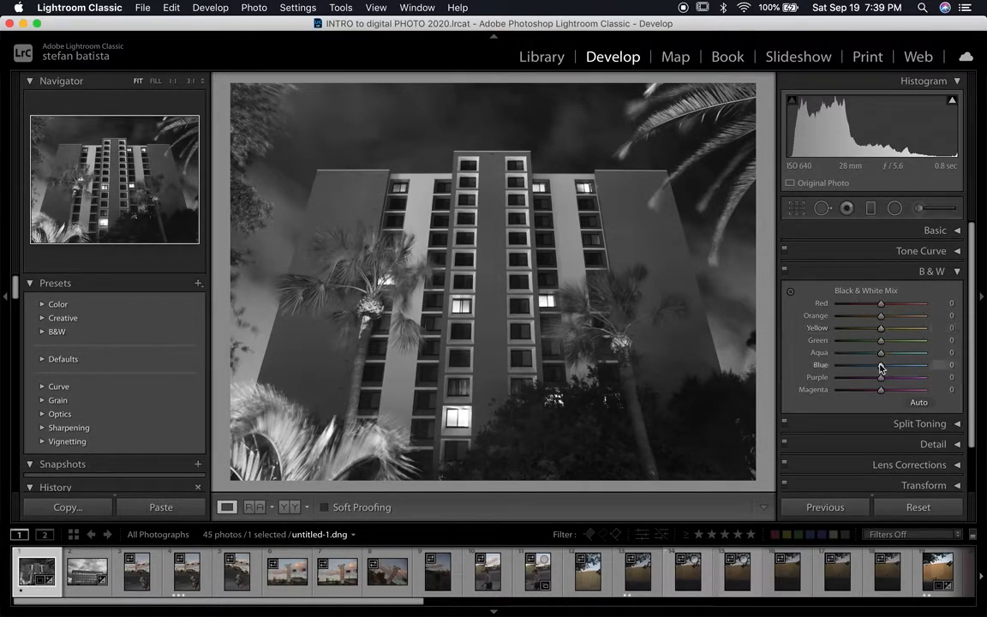
mouse_move(881, 306)
mouse_down()
mouse_move(899, 304)
mouse_move(845, 307)
mouse_move(898, 306)
mouse_move(892, 316)
mouse_up()
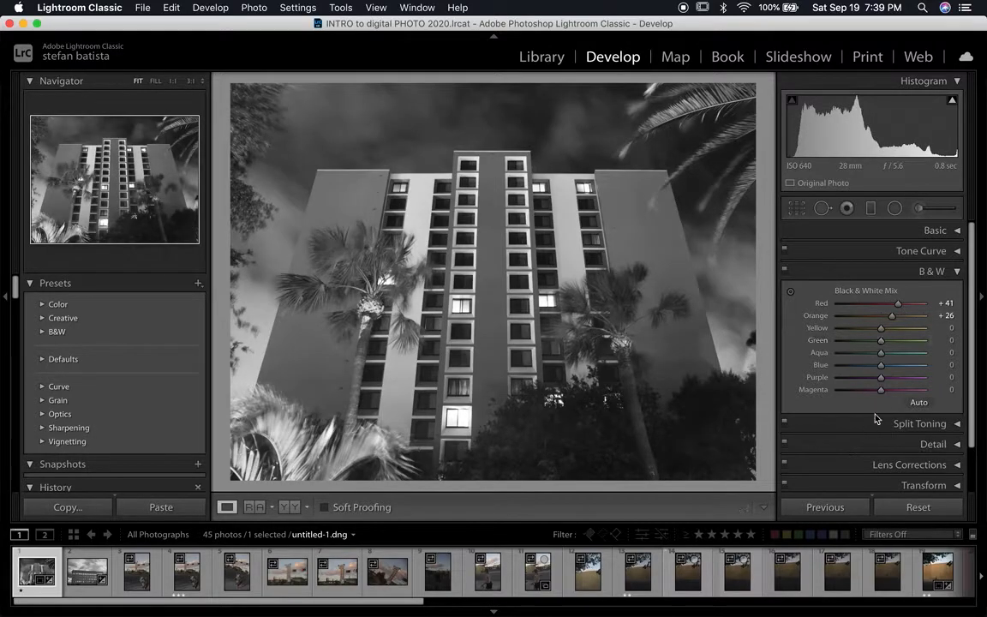
- Compare the photo's Color treatment with the brightened Black & White version, finishing in Black & White
scroll(827, 385, up, 2)
click(948, 232)
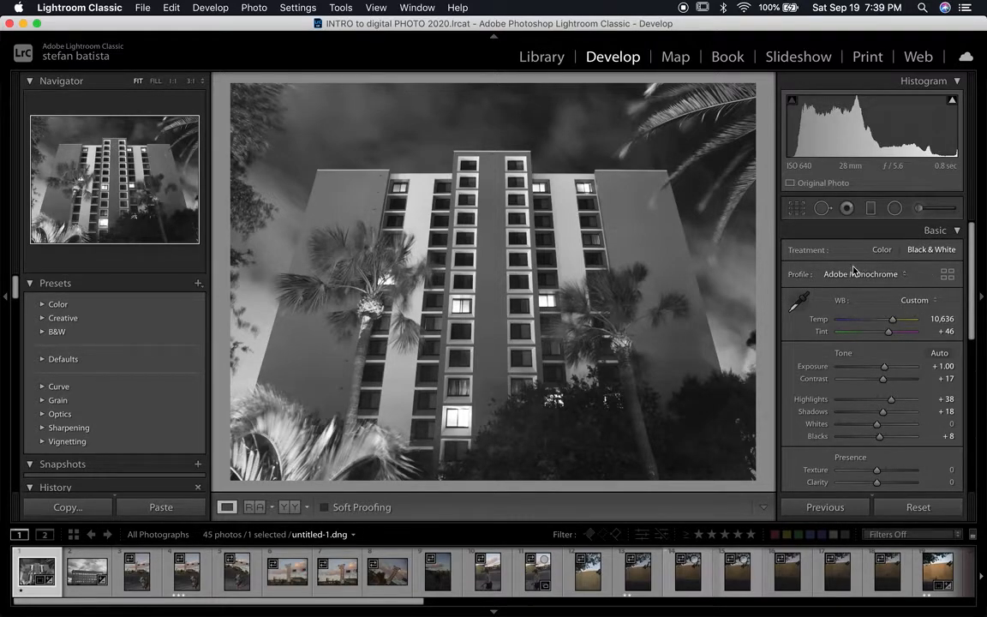
click(881, 250)
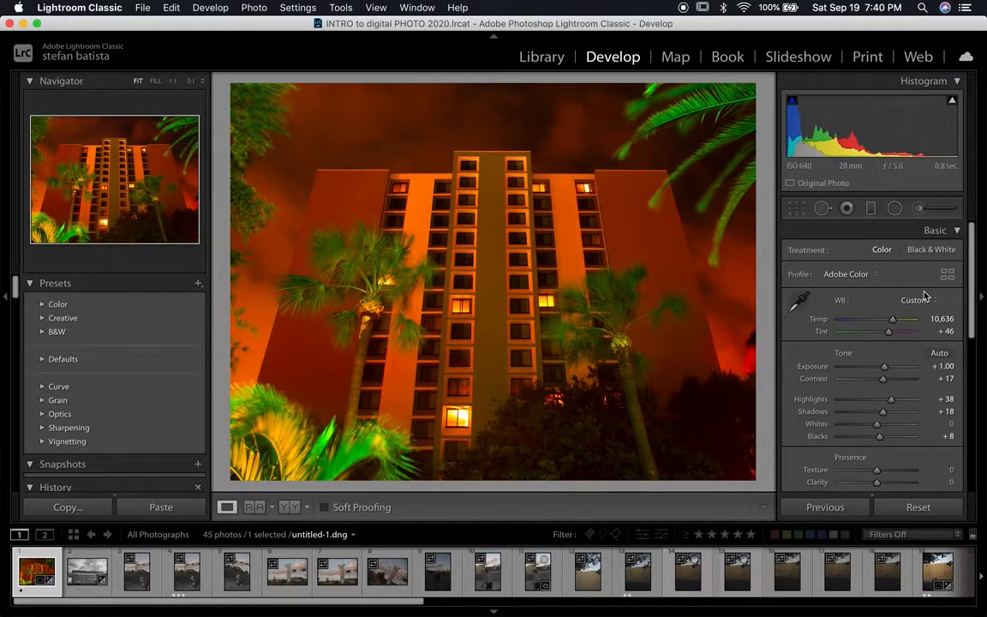
click(931, 249)
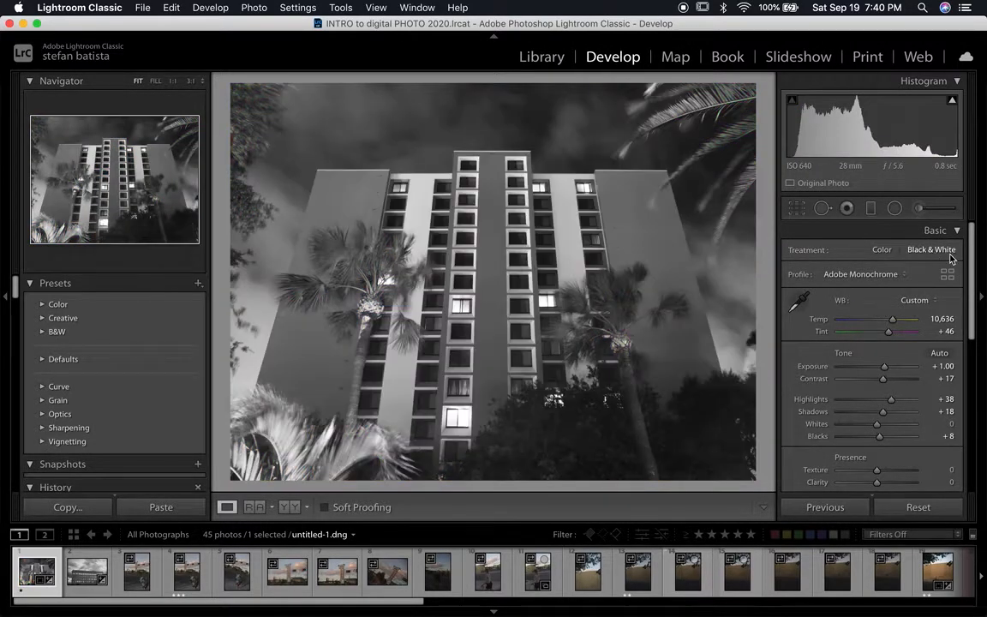
- Fine-tune Orange in the Black & White Mix to +24 and review the white balance, finishing with Orange at +7
click(948, 232)
mouse_move(893, 318)
mouse_down()
mouse_move(860, 320)
mouse_move(899, 315)
mouse_move(860, 320)
mouse_move(894, 322)
mouse_up()
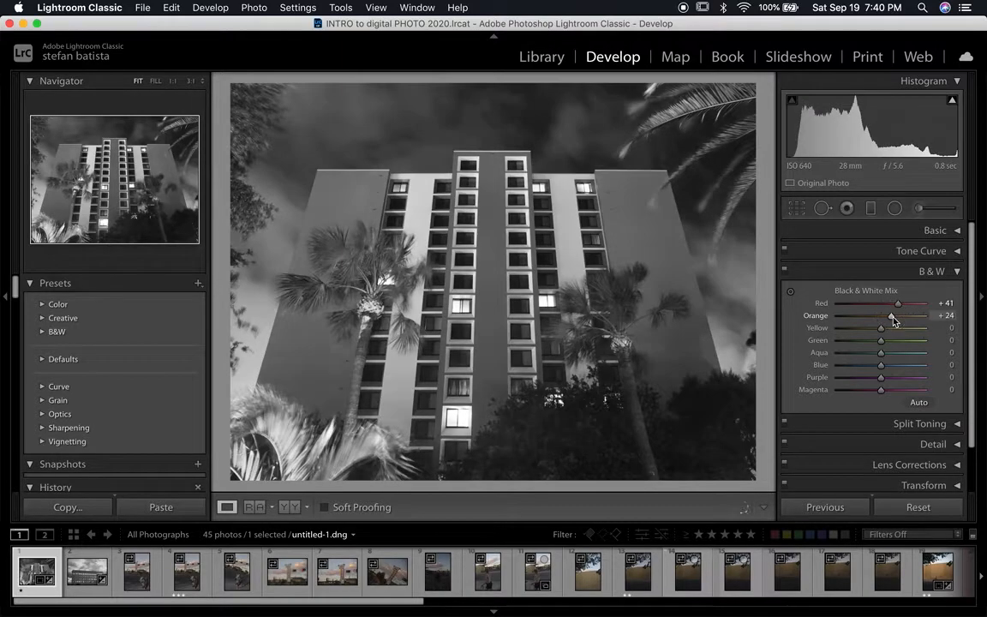
click(936, 231)
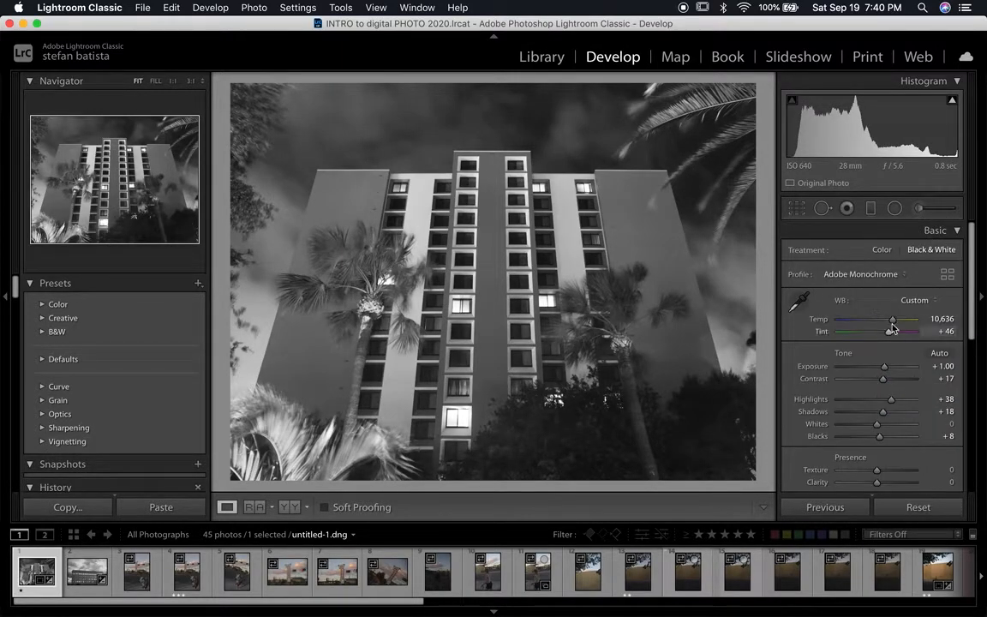
click(957, 237)
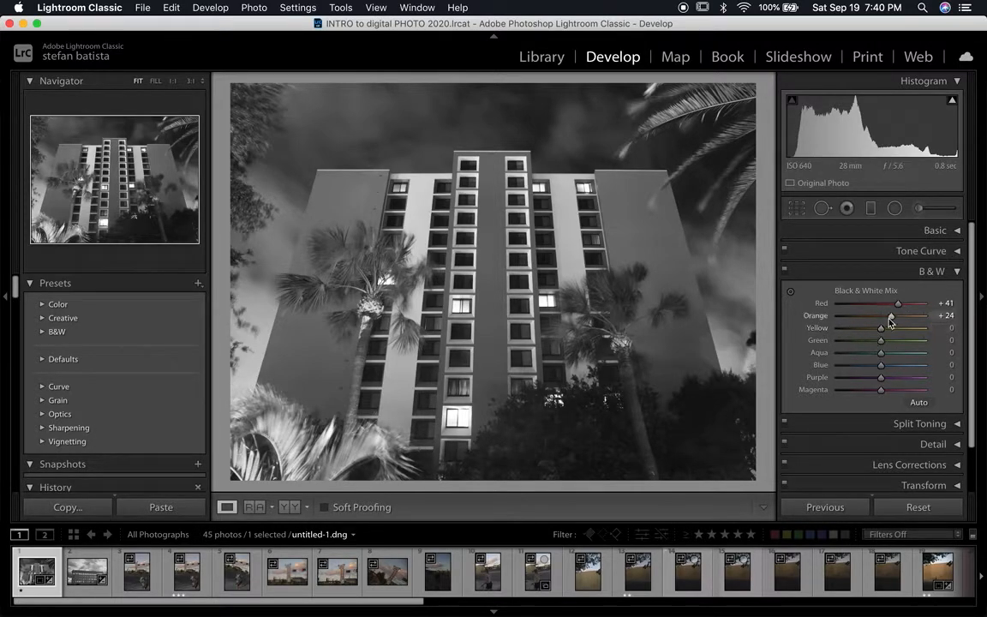
mouse_move(891, 321)
mouse_down()
mouse_move(868, 316)
mouse_move(885, 322)
mouse_up()
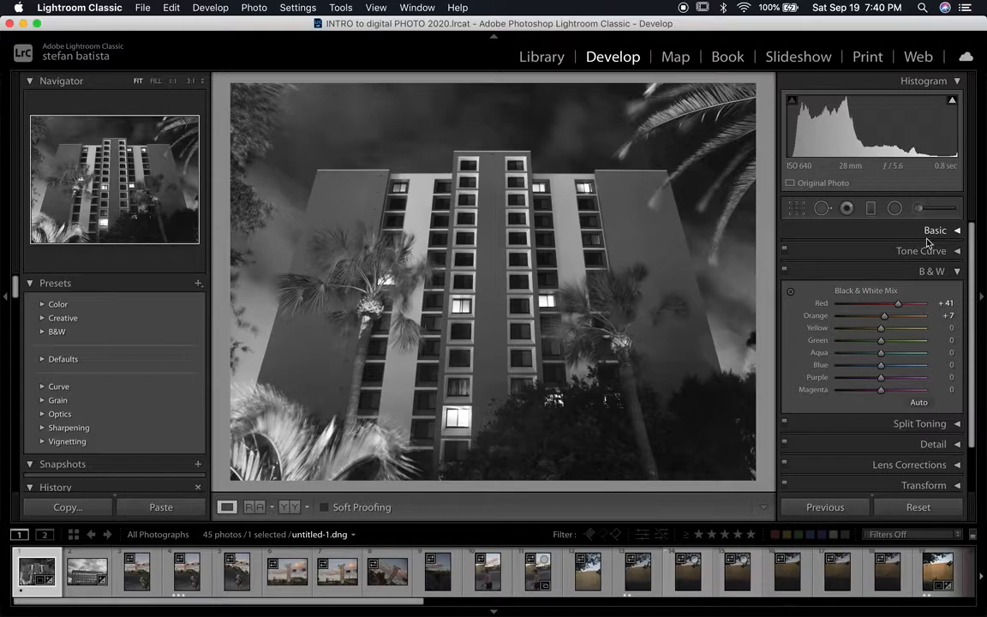
- Set the Black & White Mix to Orange -24, Yellow +3, Green +66 and Aqua +50
mouse_move(883, 347)
mouse_down()
mouse_move(912, 346)
mouse_move(891, 356)
mouse_up()
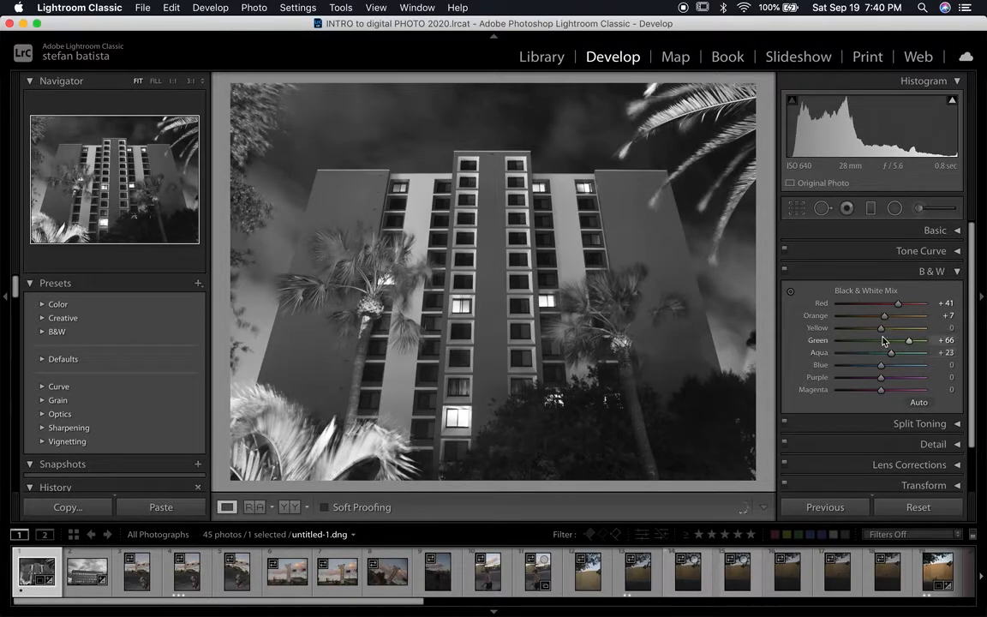
mouse_move(882, 330)
mouse_down()
mouse_move(844, 328)
mouse_move(883, 332)
mouse_move(876, 317)
mouse_up()
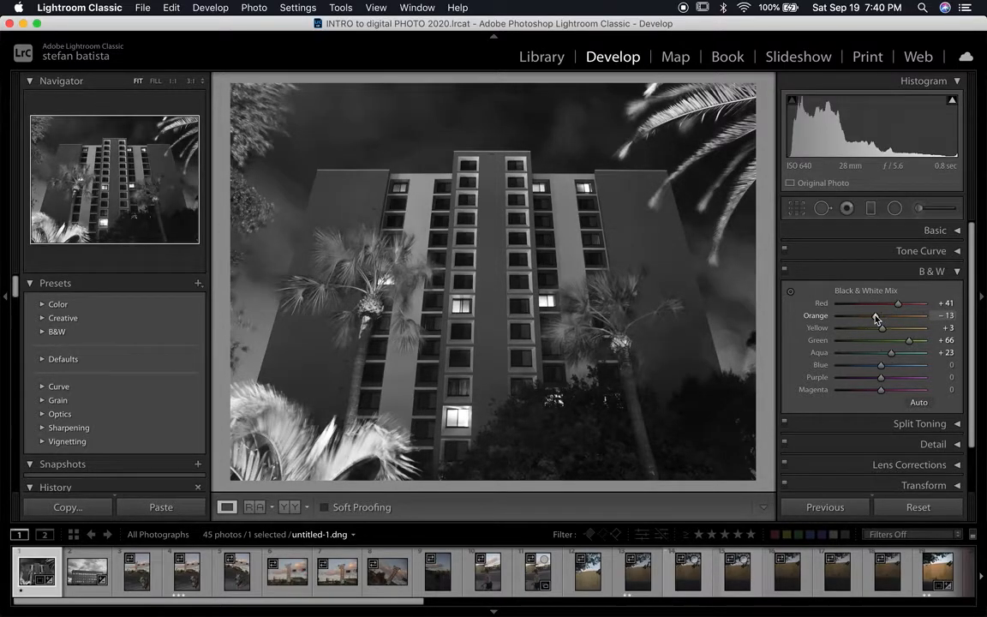
drag(876, 318, 871, 316)
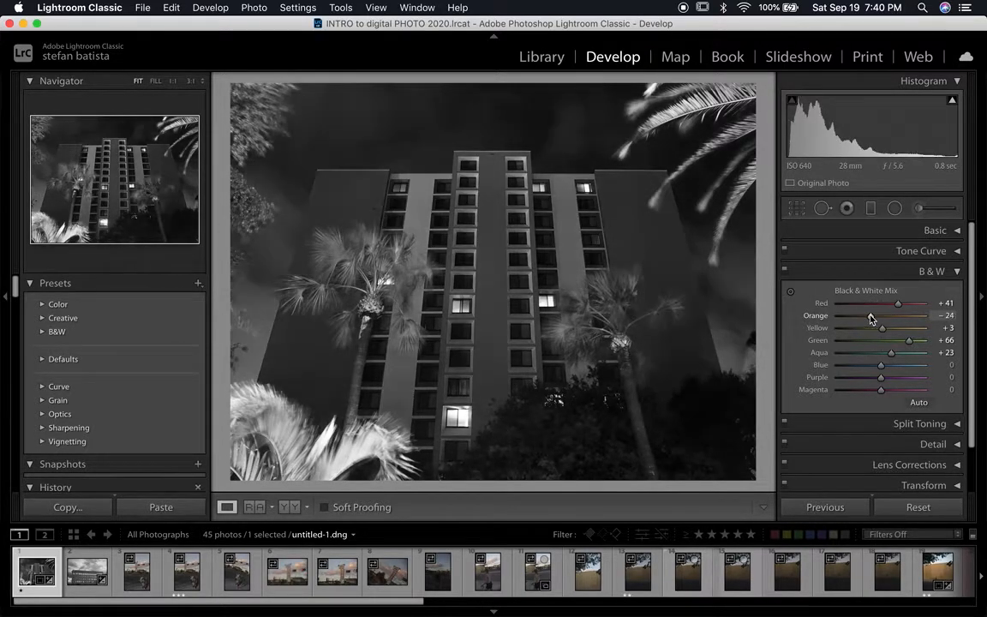
drag(895, 351, 882, 373)
- Compare the Color treatment with the Black & White one, and set Blue to -3 in the Black & White Mix
click(935, 231)
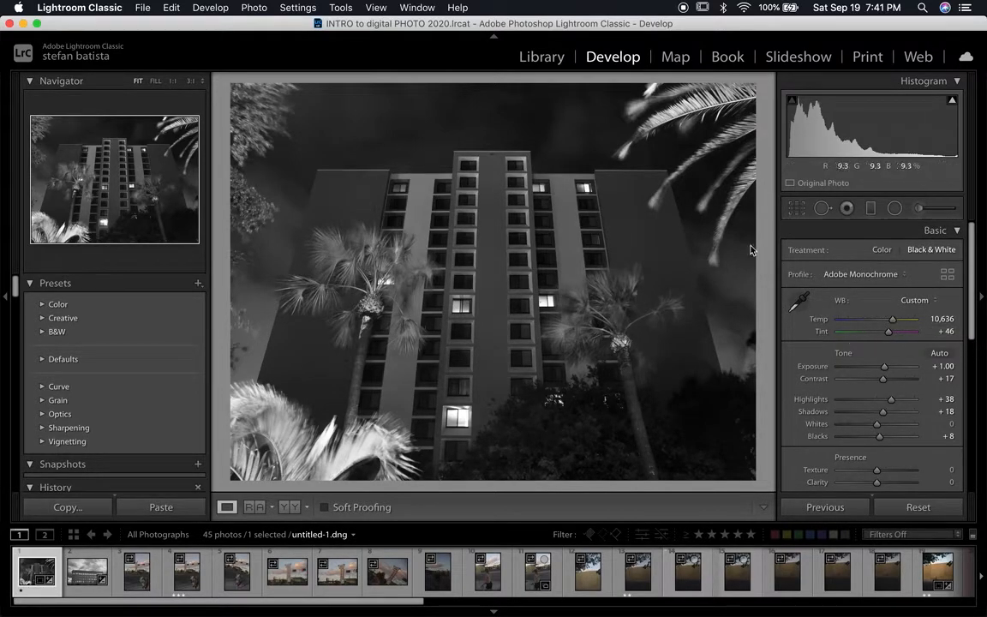
click(882, 249)
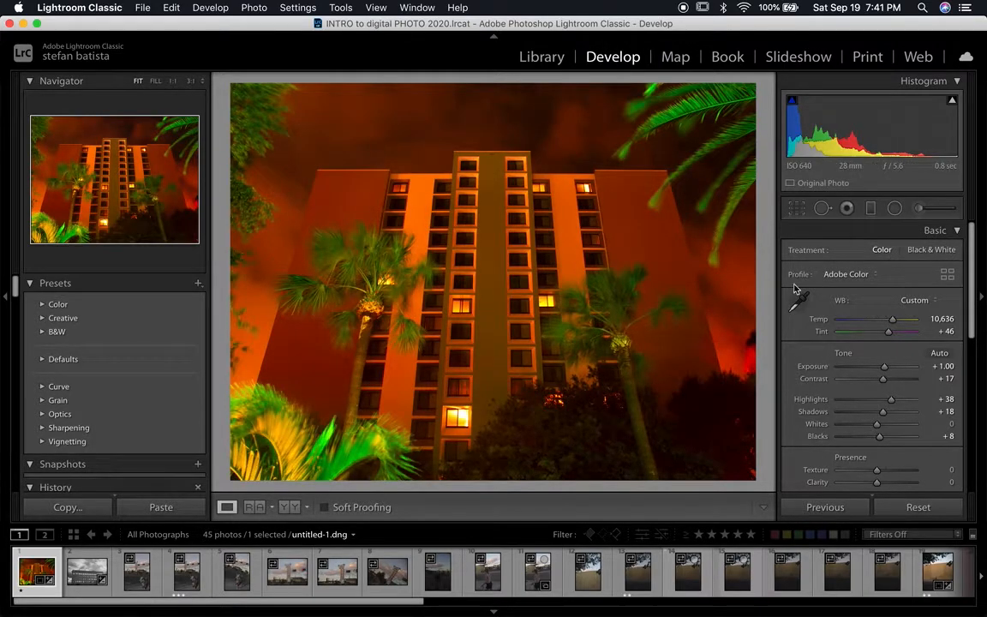
click(923, 254)
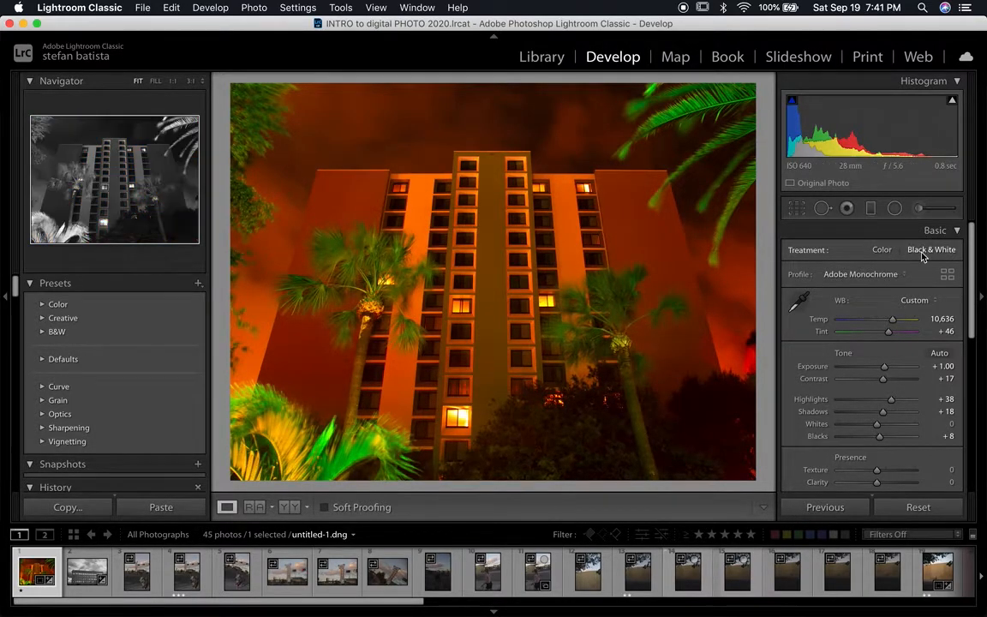
drag(969, 294, 972, 391)
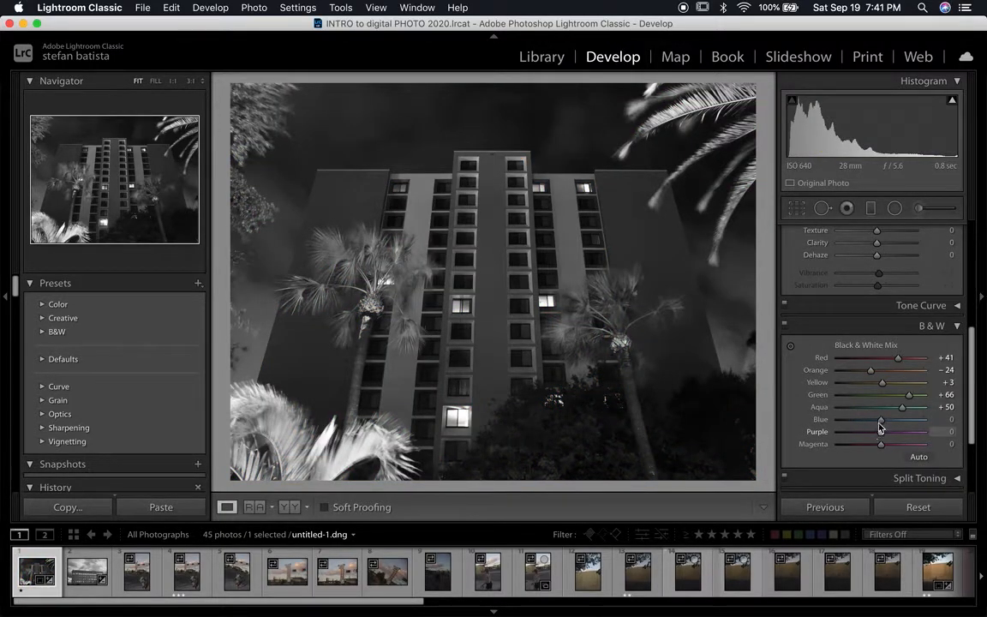
drag(820, 419, 878, 423)
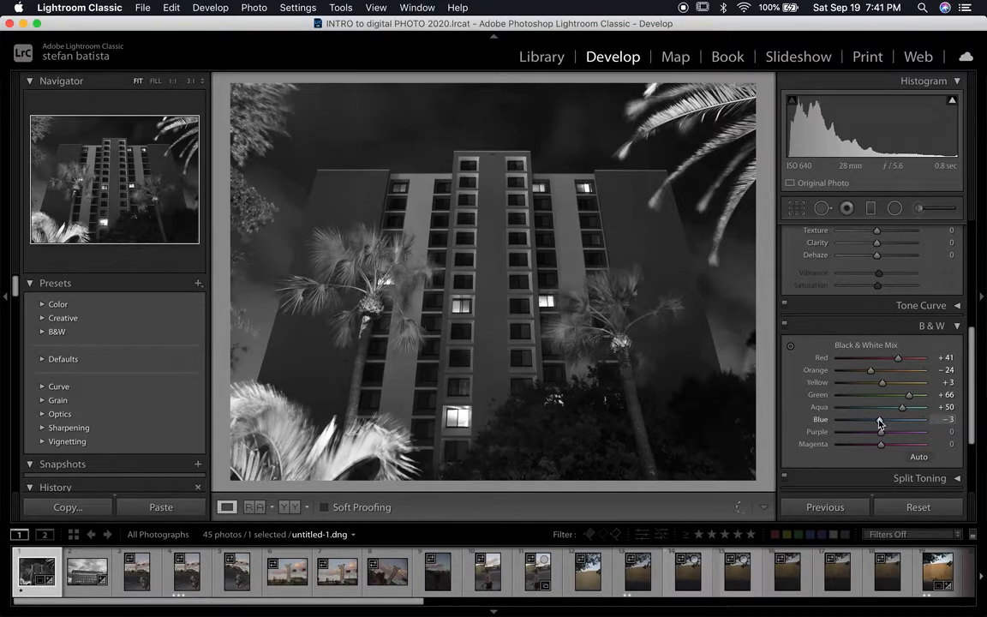
- Return the photo to the Color treatment and set the Temp to 3,392 and the Tint to +69
scroll(876, 424, up, 5)
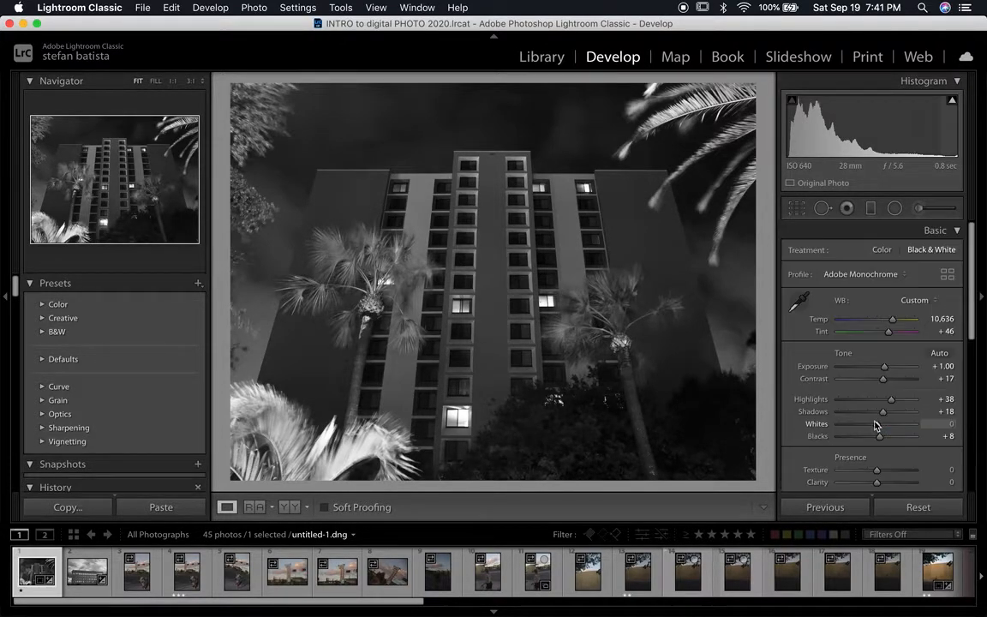
click(882, 249)
mouse_move(891, 321)
mouse_down()
mouse_move(863, 320)
mouse_move(880, 335)
mouse_move(865, 336)
mouse_move(852, 321)
mouse_move(896, 335)
mouse_up()
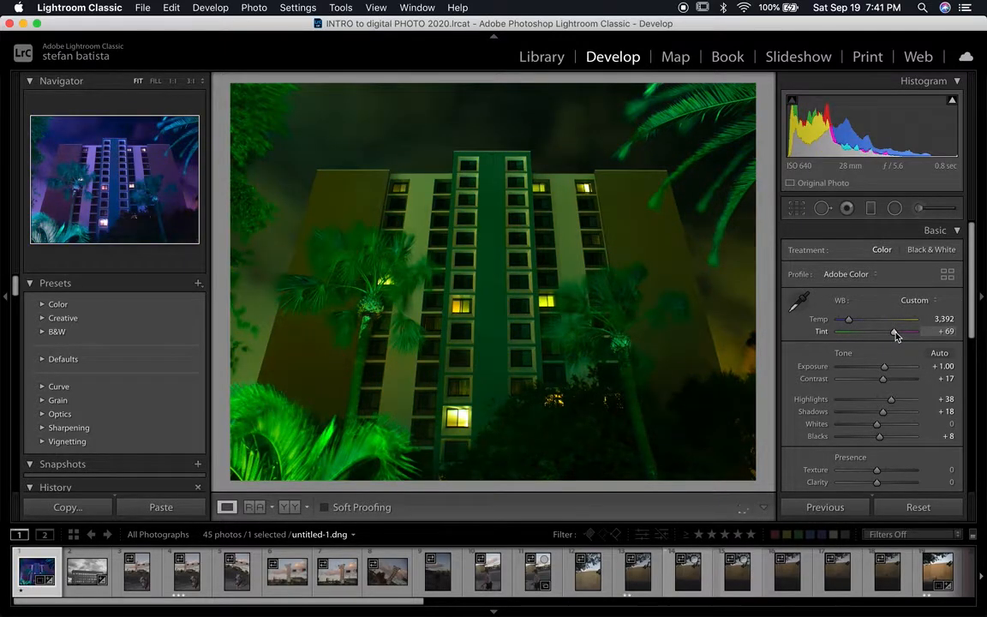
- Set the Tint to +41 and switch the photo to the Black & White treatment
click(896, 336)
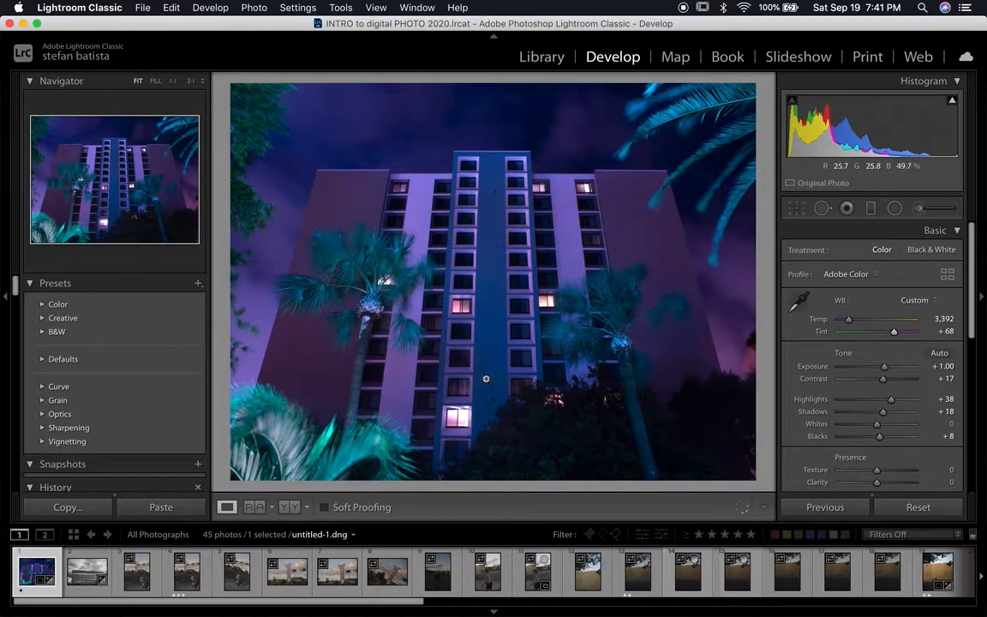
drag(894, 332, 888, 335)
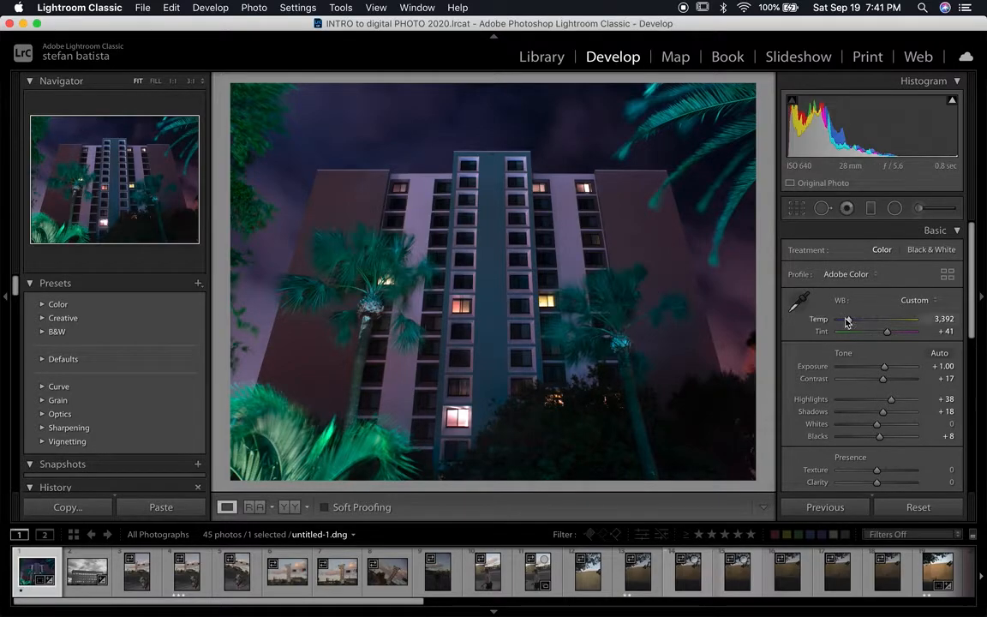
click(931, 249)
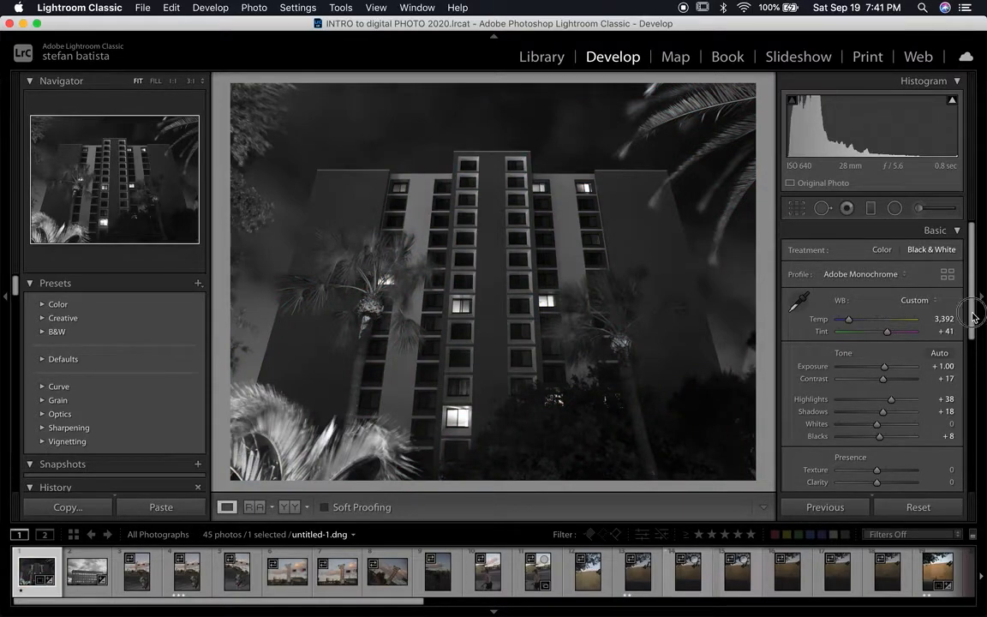
- Try Blue at +36, -24 and +56 in the Black & White Mix, and set Orange to +54
drag(974, 318, 984, 420)
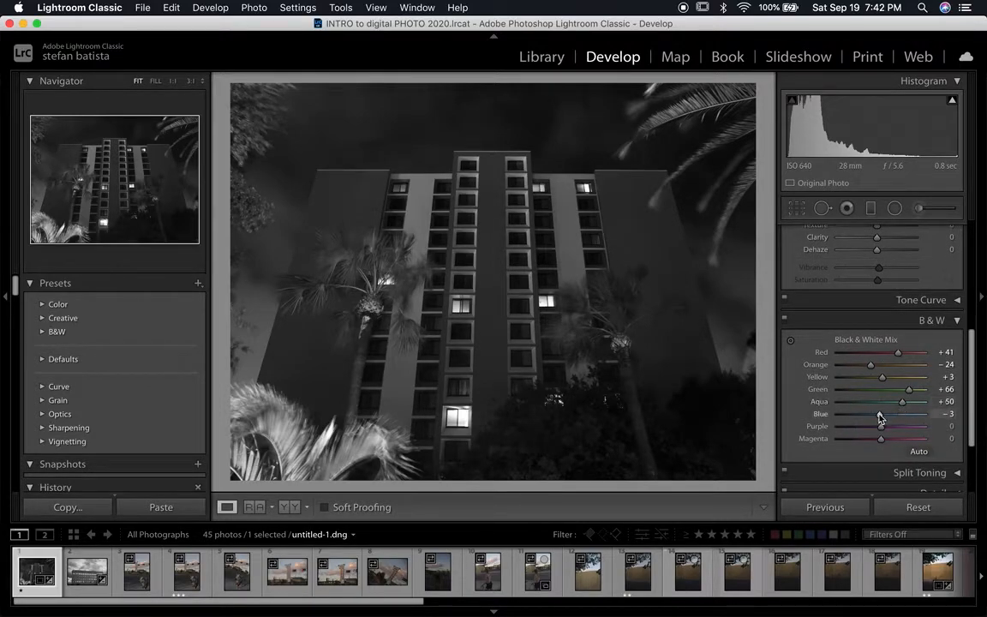
mouse_move(891, 415)
mouse_down()
mouse_move(846, 416)
mouse_move(918, 417)
mouse_move(897, 416)
mouse_up()
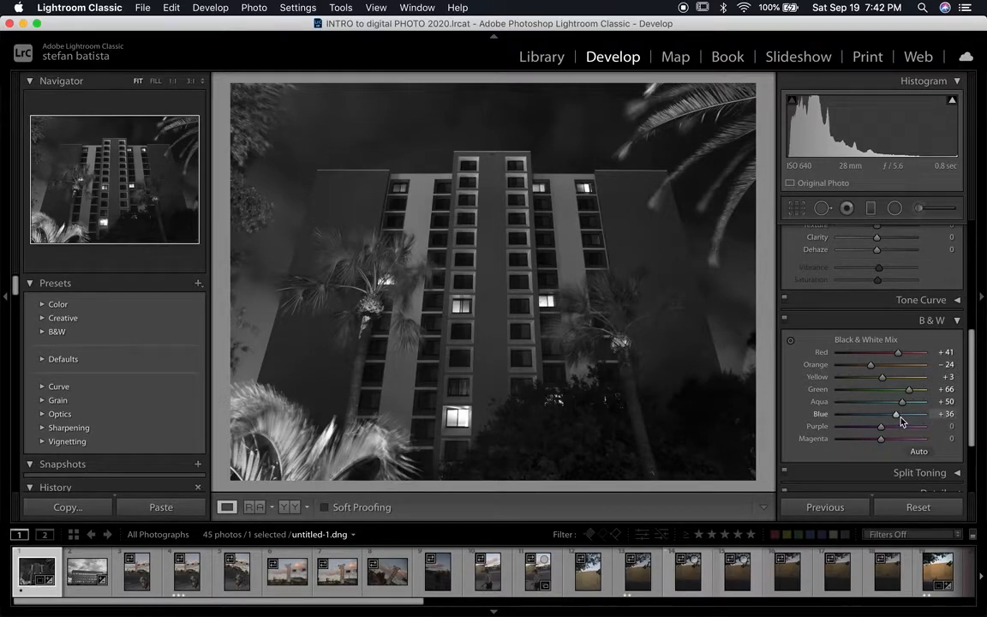
drag(898, 419, 866, 419)
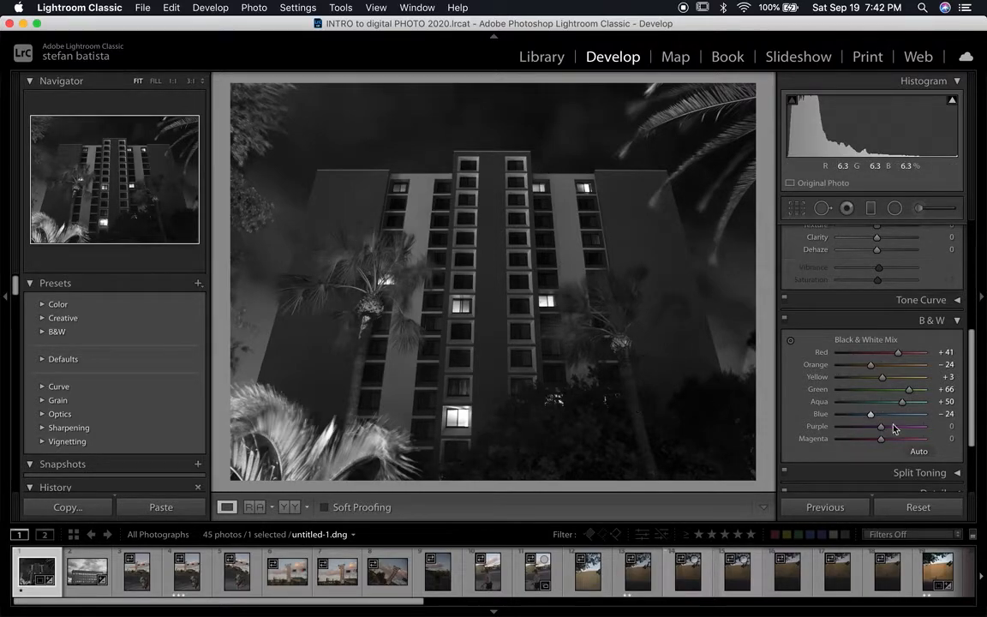
drag(870, 419, 904, 415)
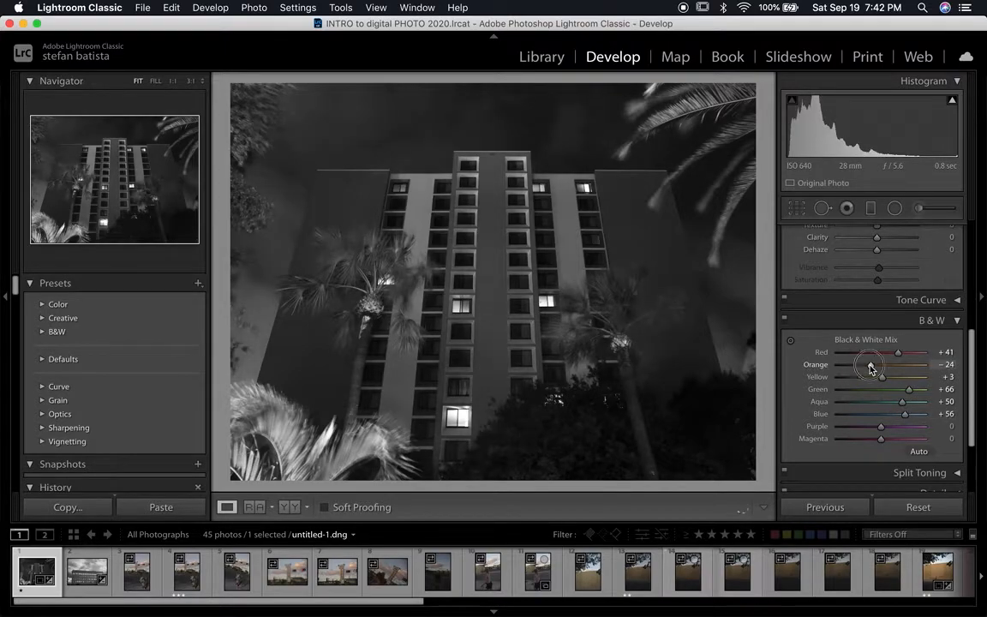
mouse_move(892, 367)
mouse_down()
mouse_move(836, 366)
mouse_move(903, 366)
mouse_up()
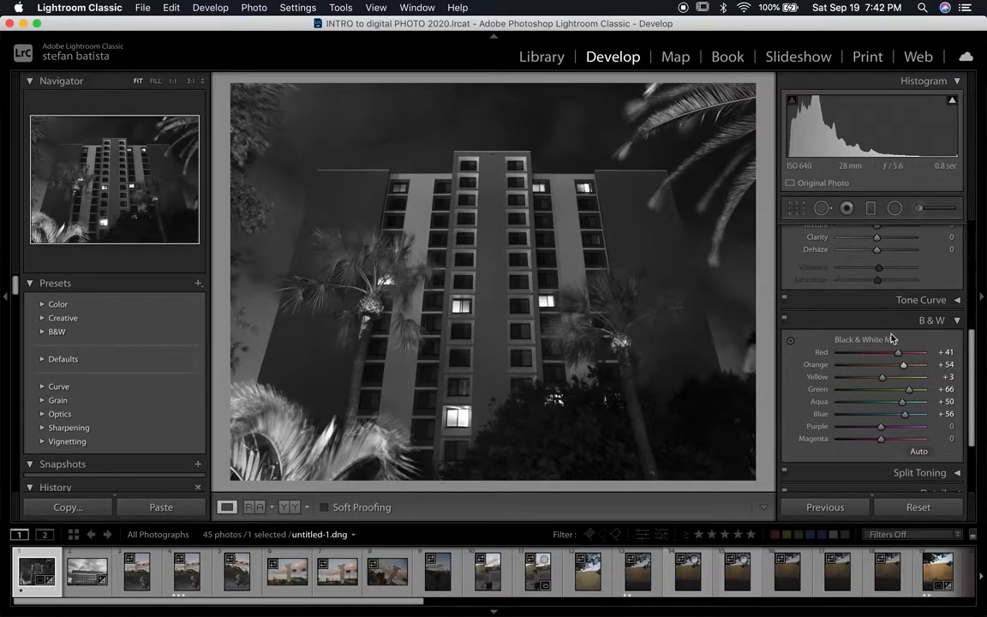
- Compare the Color treatment with the Black & White one, and set the mix to Orange +26, Green -18 and Aqua -21
scroll(891, 339, up, 5)
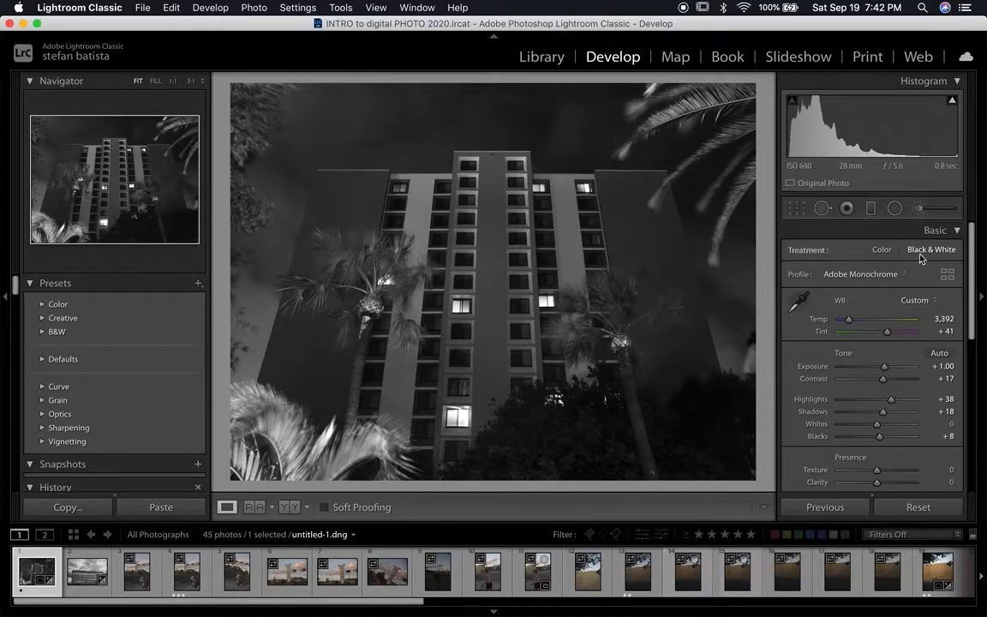
click(880, 249)
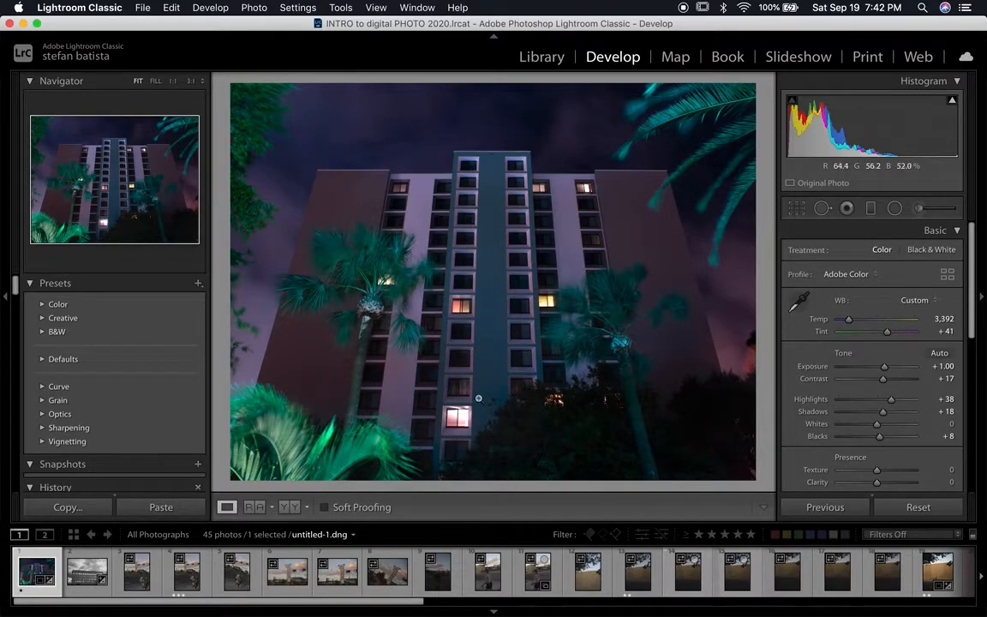
click(934, 249)
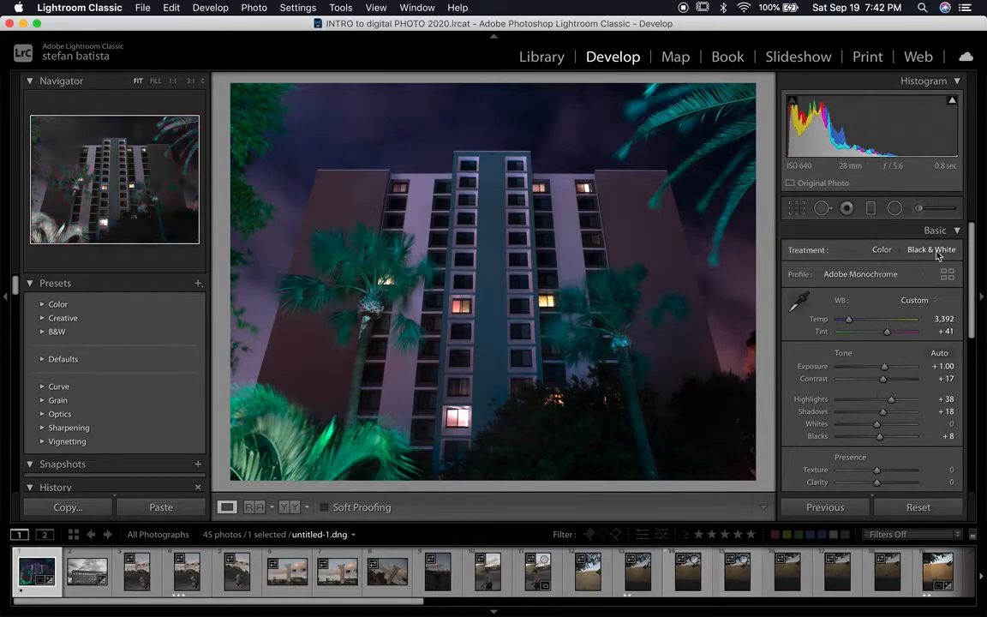
scroll(971, 243, down, 10)
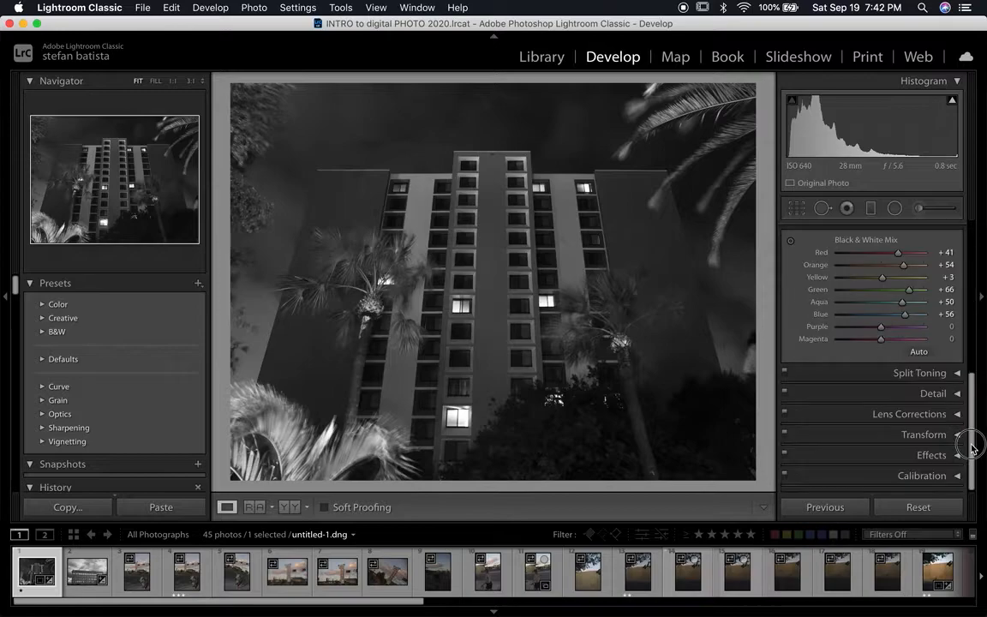
drag(900, 269, 891, 273)
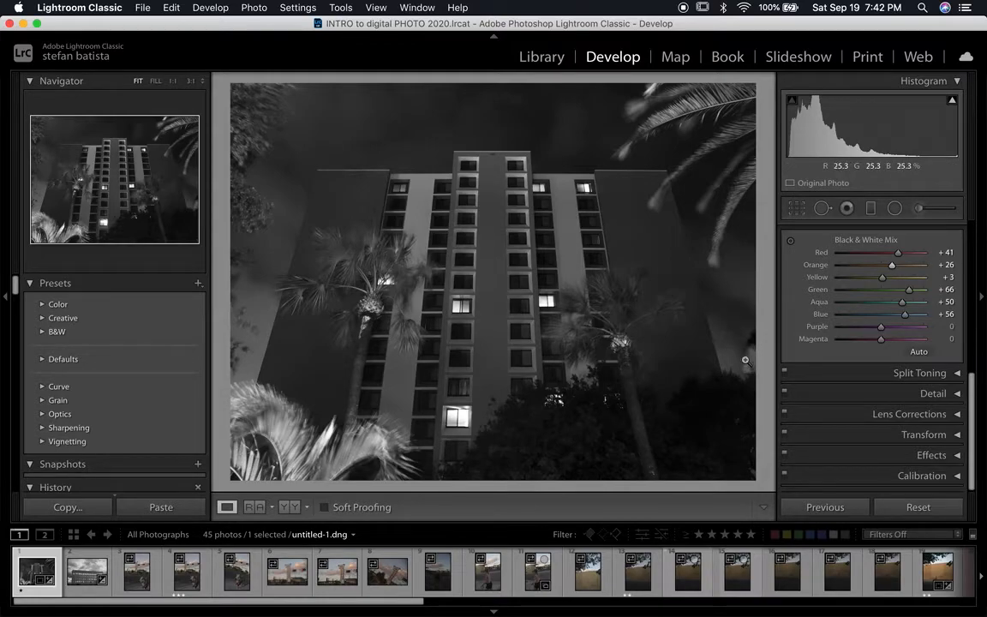
mouse_move(887, 295)
mouse_down()
mouse_move(839, 294)
mouse_move(904, 294)
mouse_move(857, 294)
mouse_move(905, 306)
mouse_move(873, 305)
mouse_up()
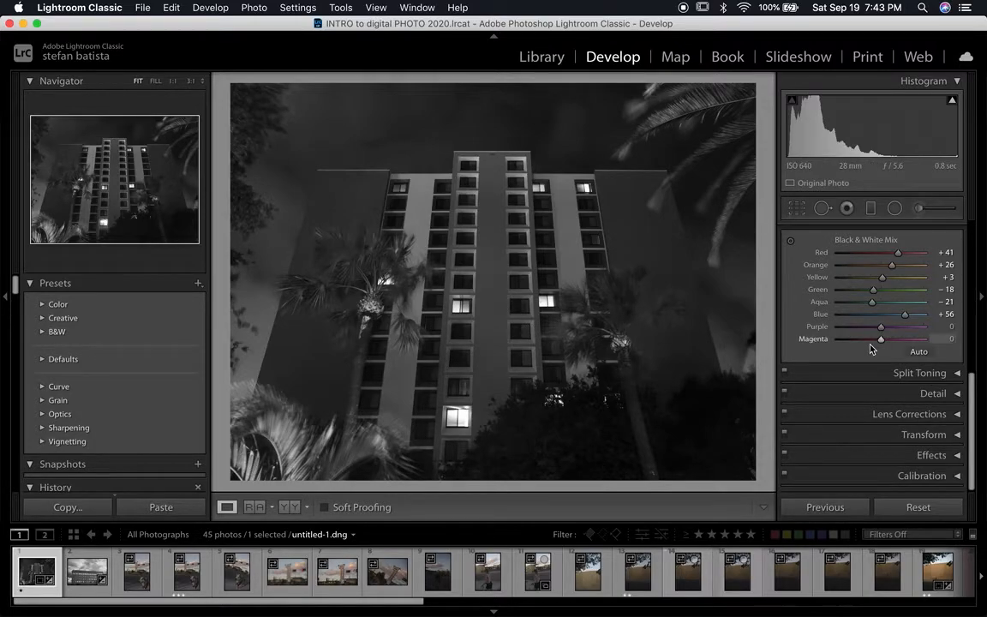
- Apply the Auto Black & White Mix, and set Orange to +68, Green to +55, Aqua to +24 and Blue to +63
click(917, 353)
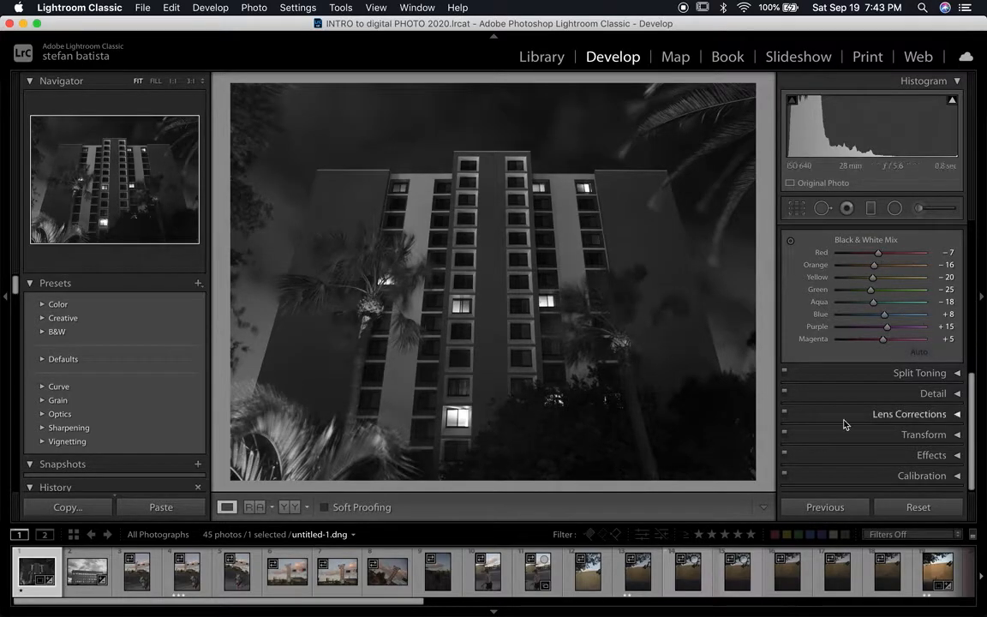
drag(885, 314, 905, 296)
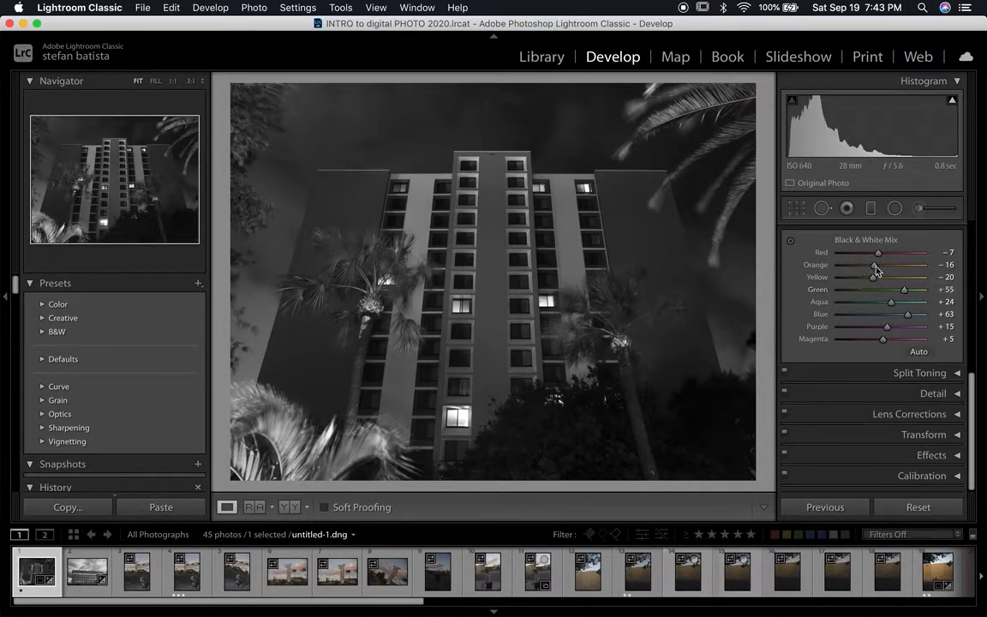
drag(874, 265, 912, 268)
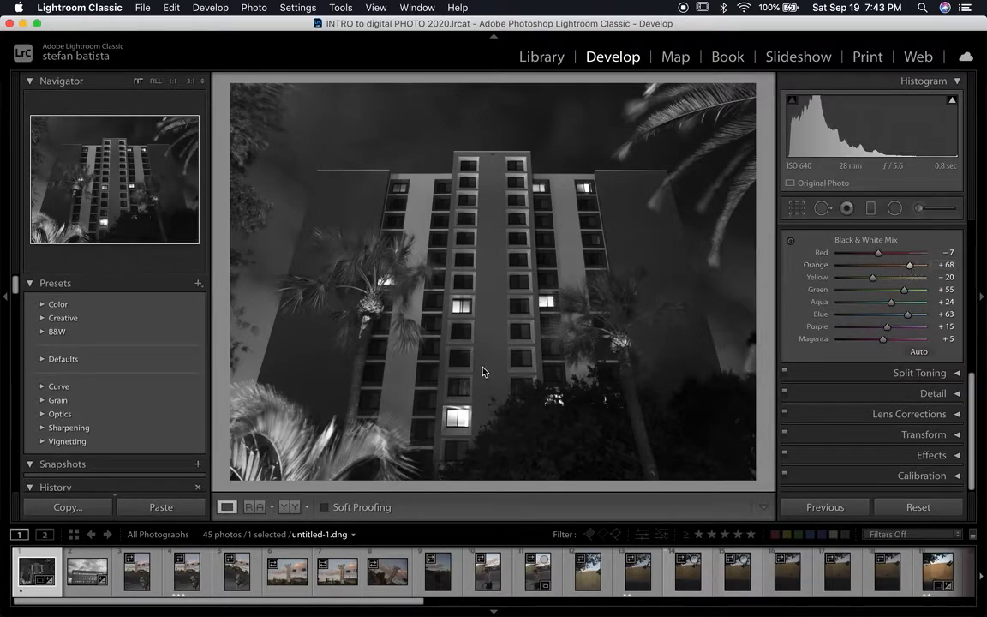
- Inspect the foreground palm fronds at 1:1 while setting Green to +100 and Aqua to -88 in the Black & White Mix
click(555, 398)
drag(293, 456, 623, 296)
drag(593, 192, 568, 296)
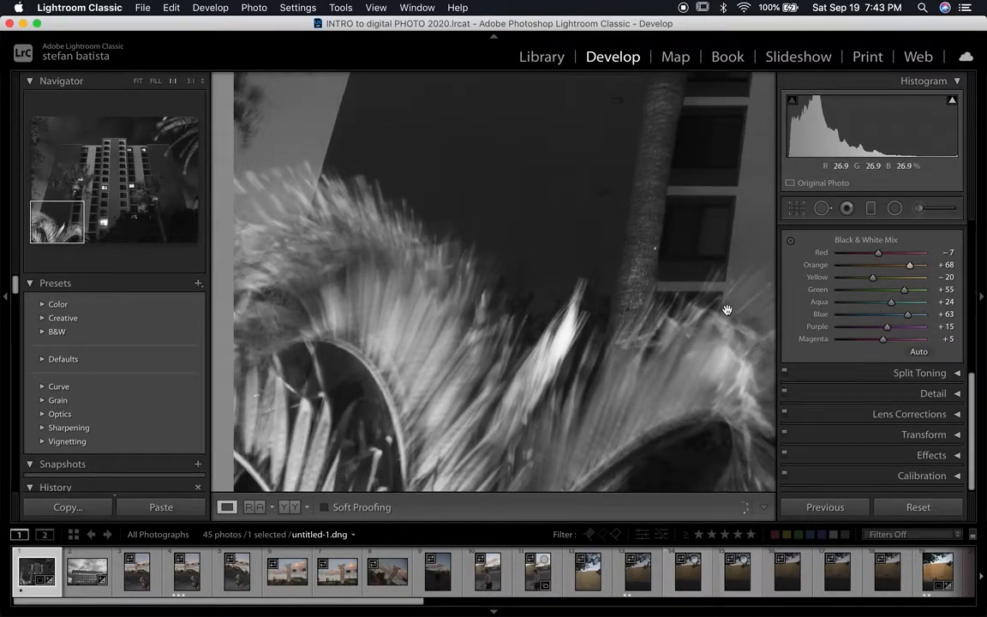
drag(907, 294, 861, 304)
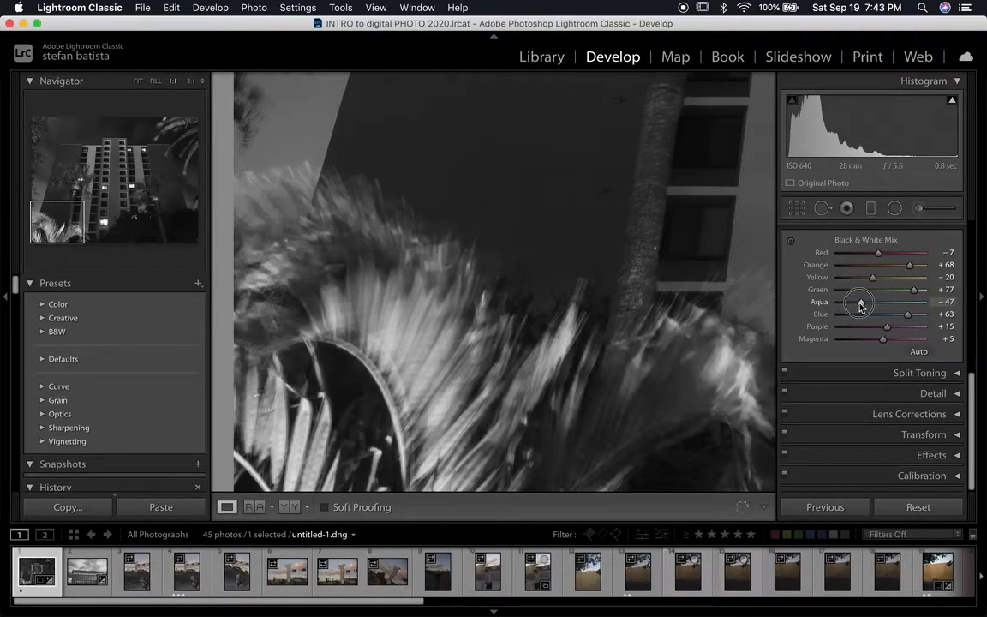
drag(861, 306, 849, 303)
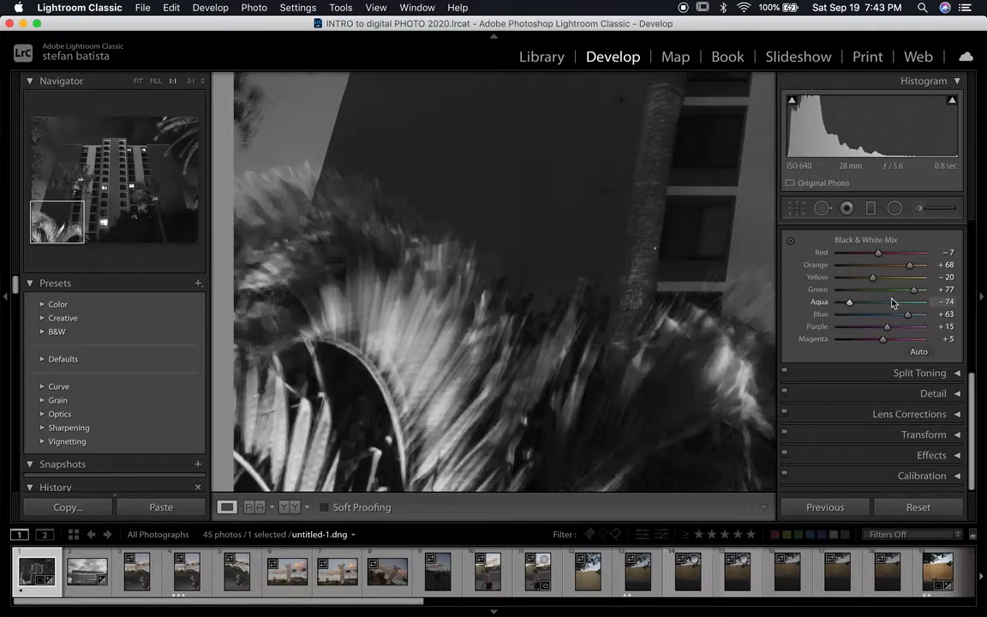
drag(919, 292, 969, 288)
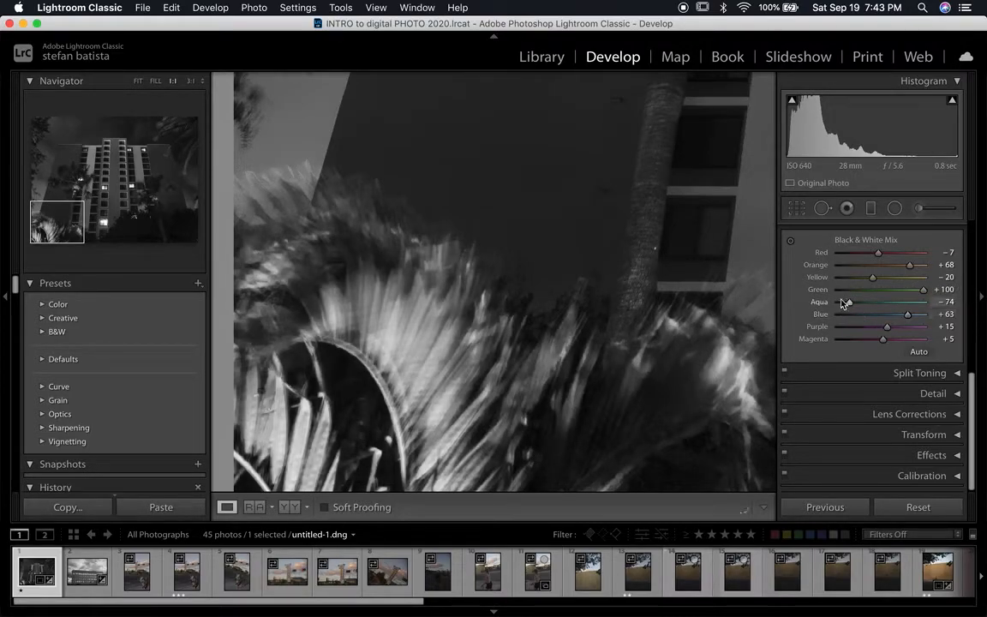
drag(849, 302, 843, 305)
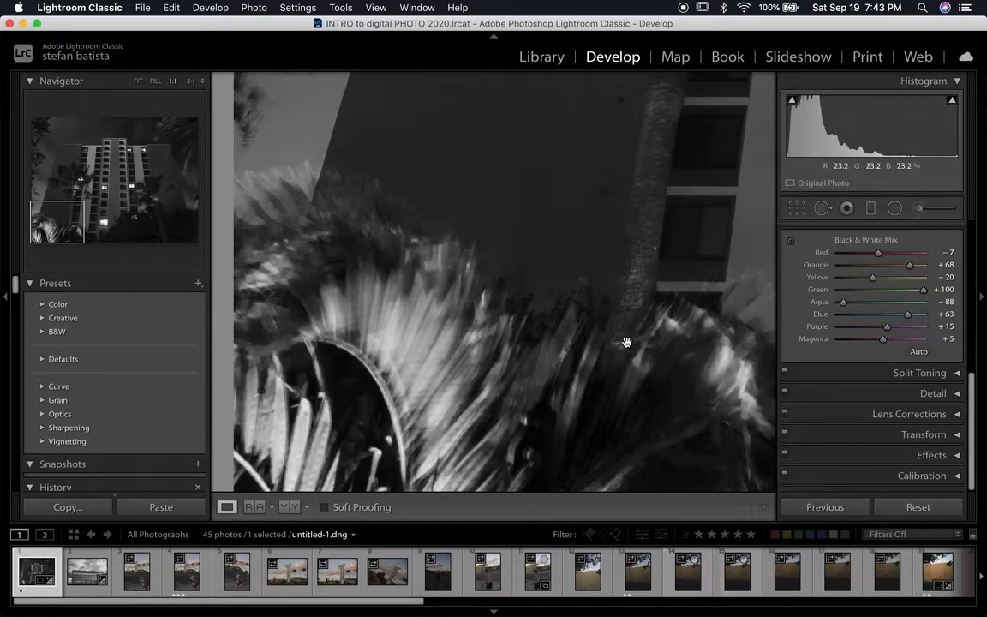
- Inspect the palm tree beside the building at 1:1 while setting Aqua to -9 and Green to +47
click(628, 342)
click(645, 290)
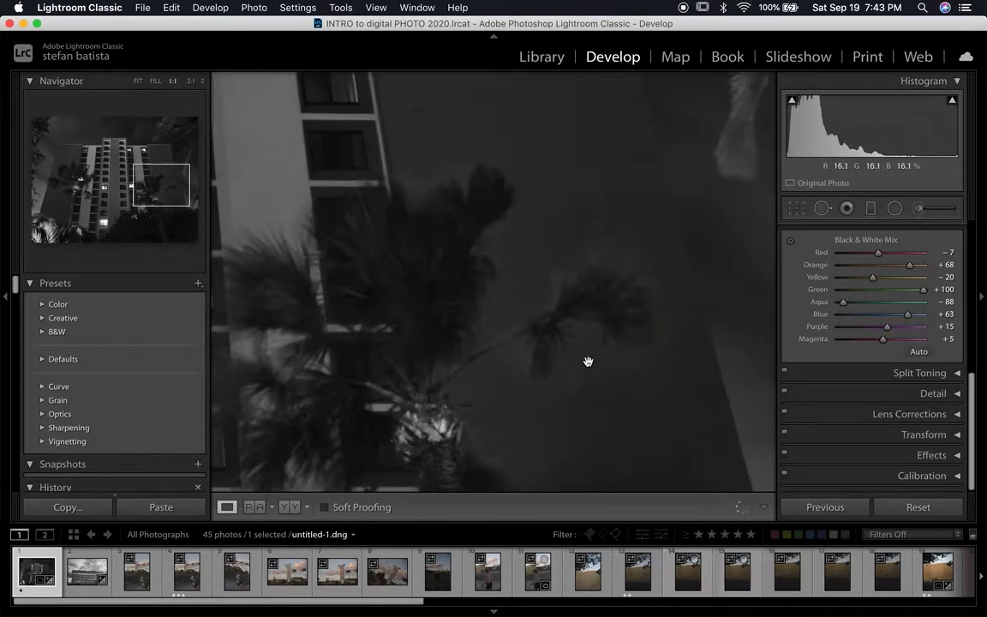
click(877, 303)
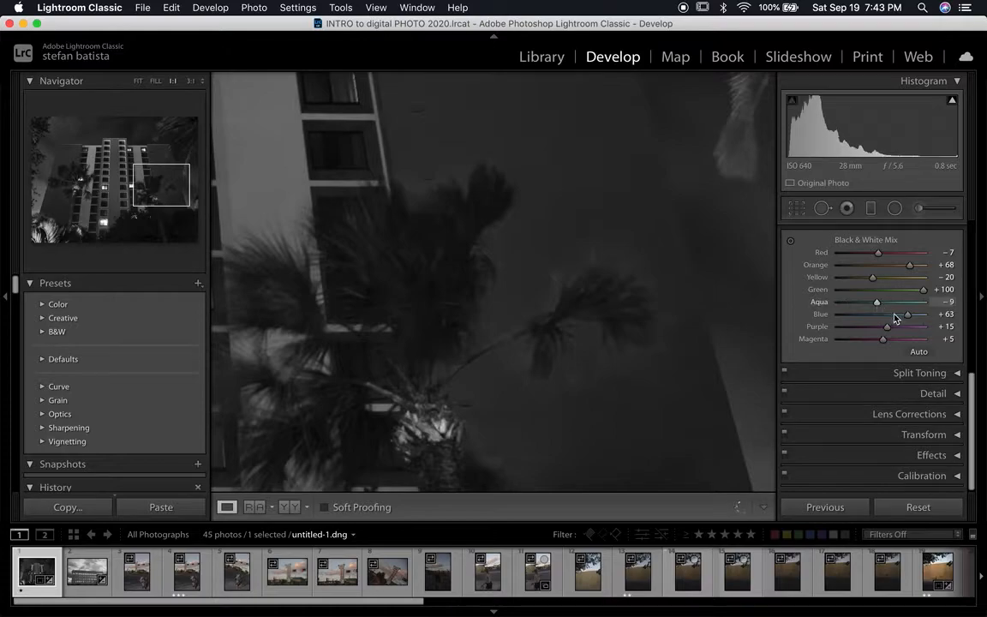
click(902, 295)
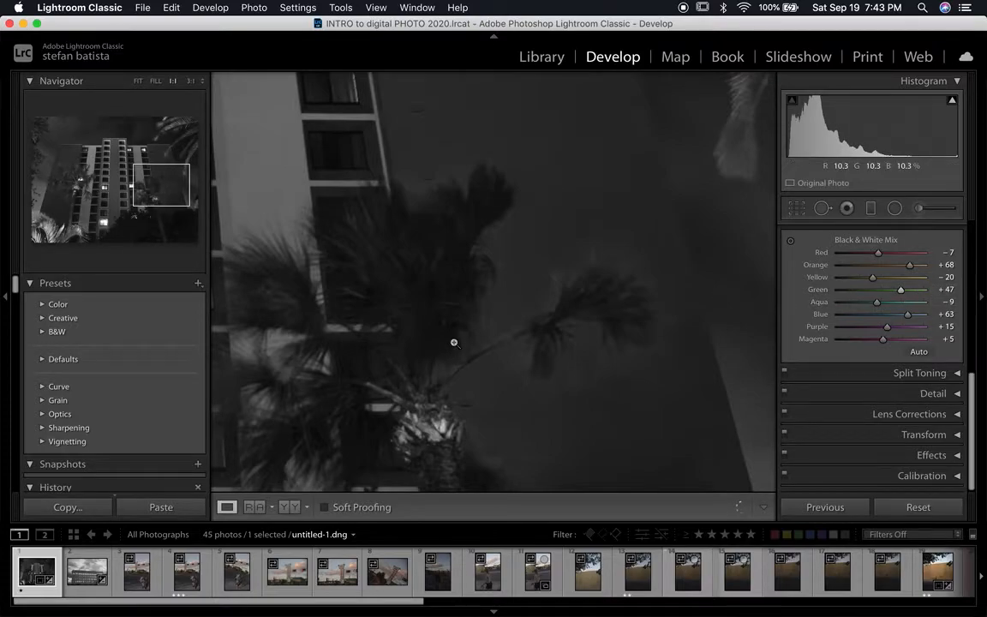
- Return to the full photo view and set the Black & White Mix to Green +67, Aqua +63 and Yellow -8
click(451, 342)
click(893, 303)
click(910, 295)
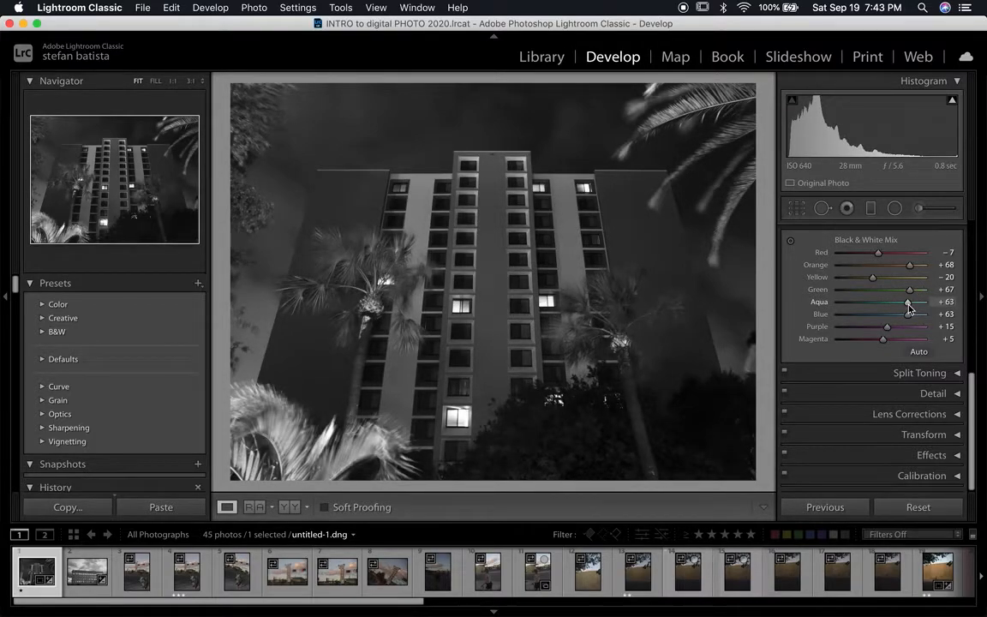
drag(873, 283, 878, 283)
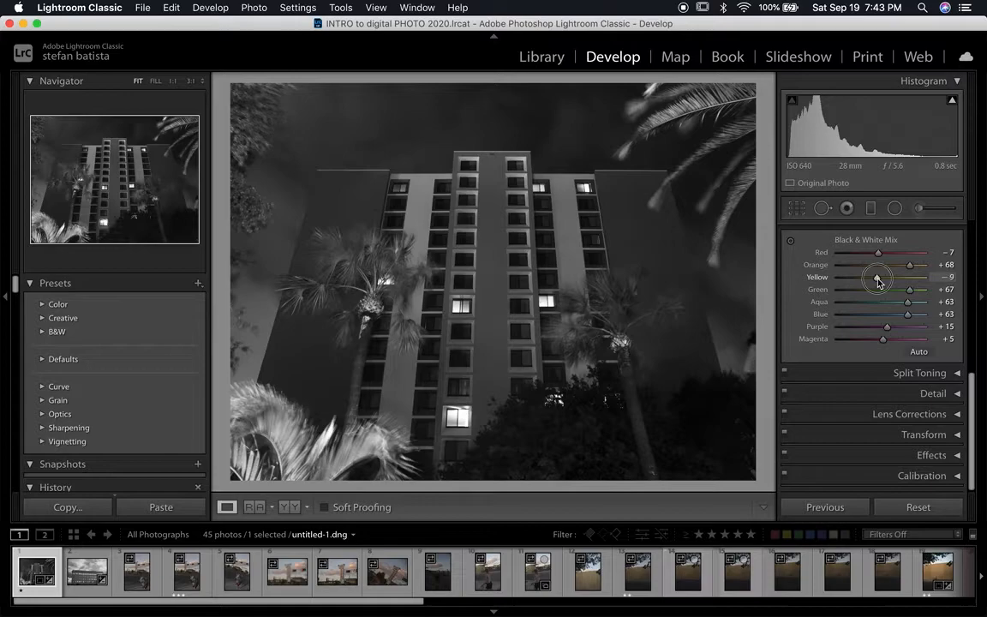
- Set the black-and-white photo's white balance to Temp 5,456 and Tint -22
scroll(908, 334, up, 10)
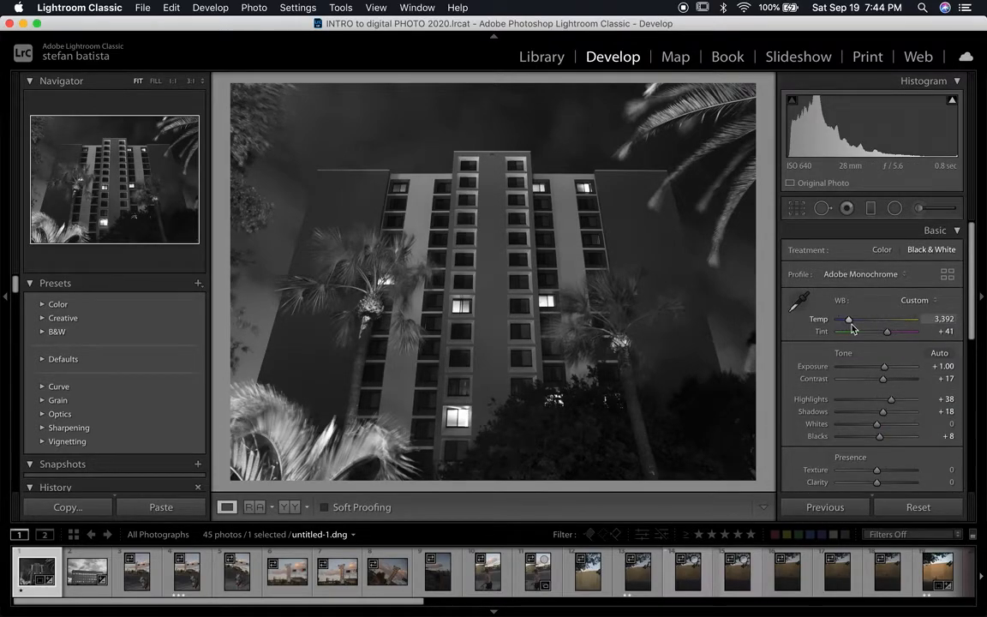
drag(887, 331, 865, 322)
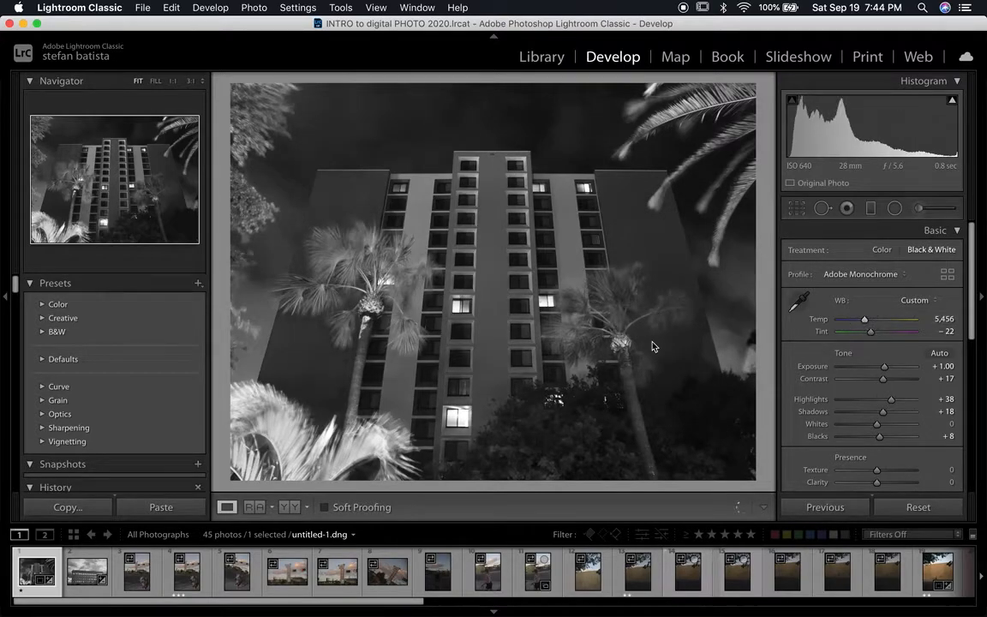
scroll(911, 320, down, 5)
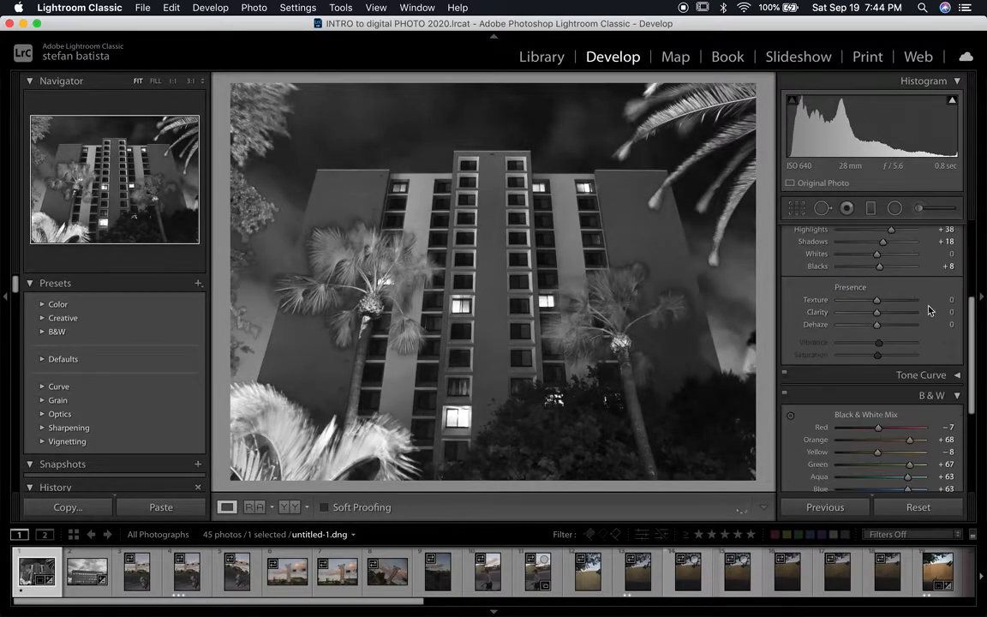
scroll(891, 445, down, 3)
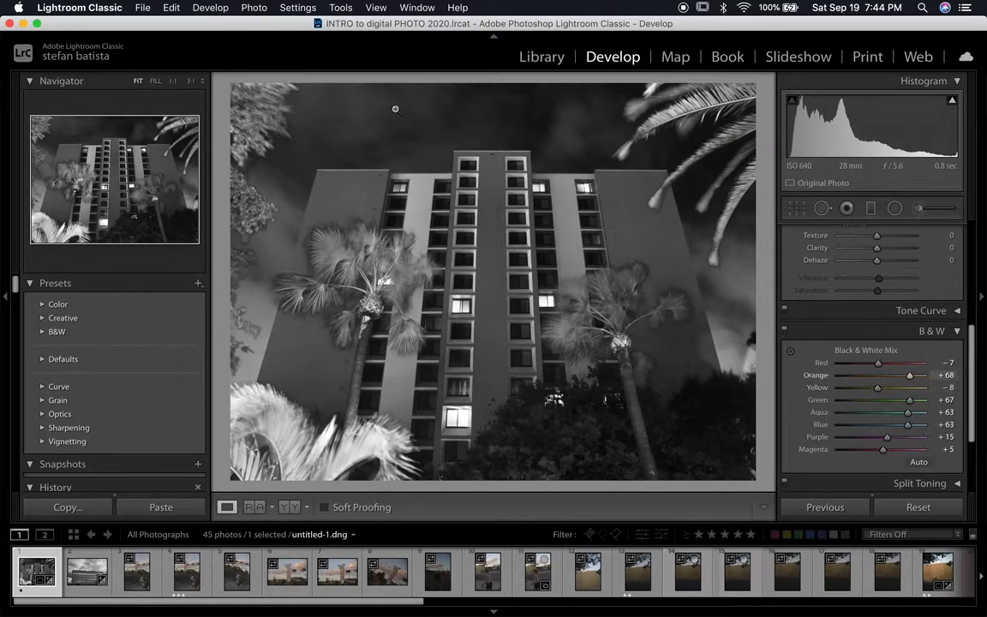
scroll(801, 330, up, 10)
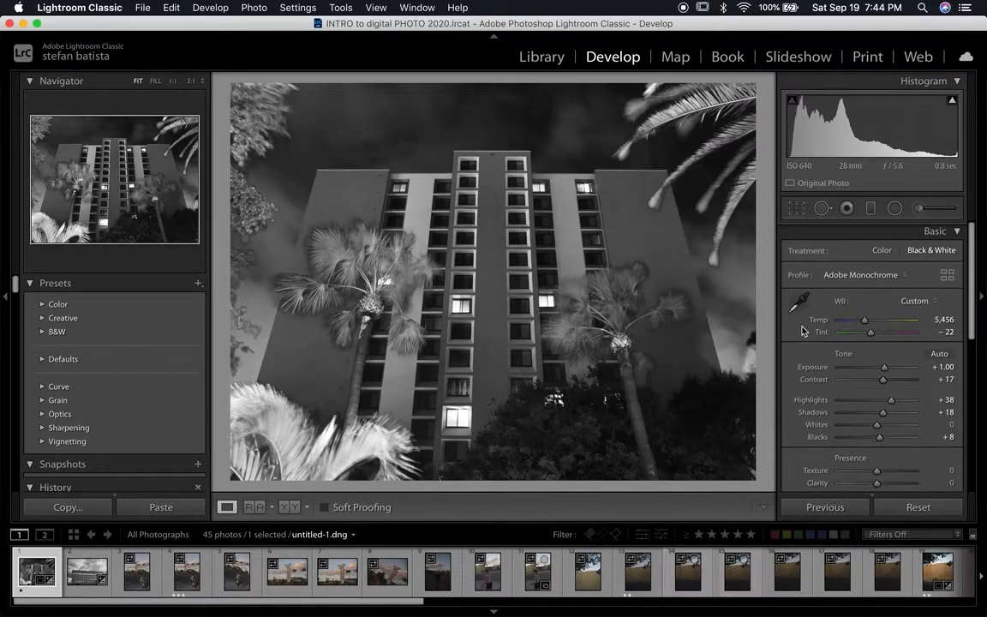
- Set Orange to +2 in the Black & White Mix
scroll(872, 360, down, 3)
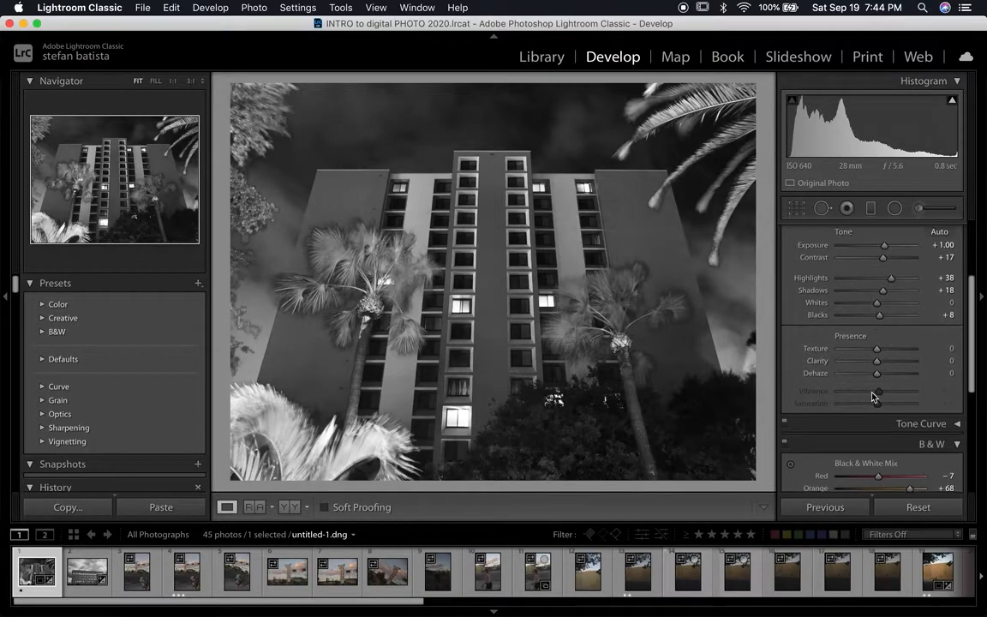
scroll(872, 396, down, 3)
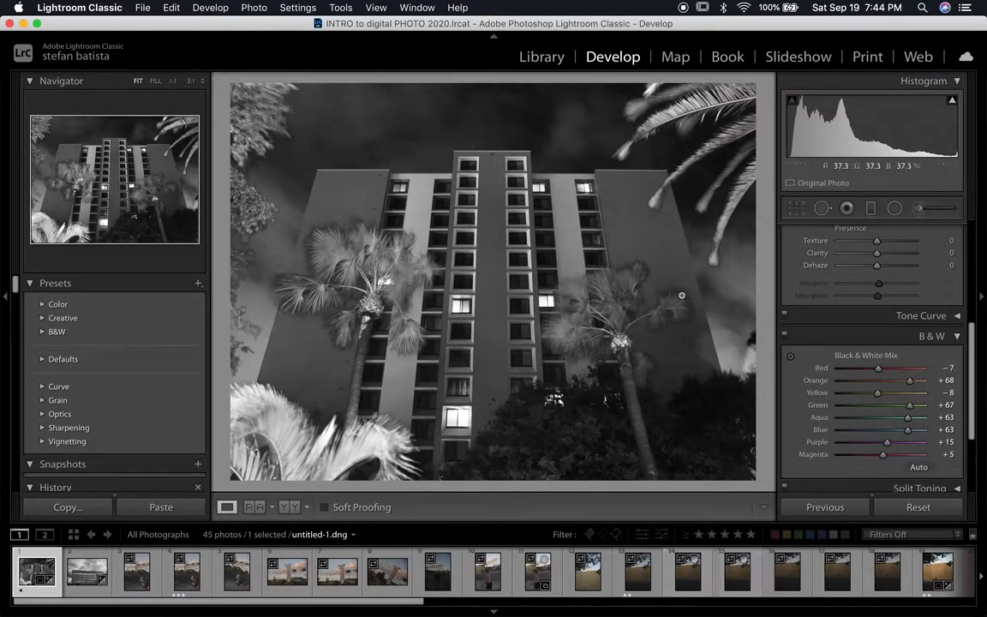
drag(910, 381, 882, 383)
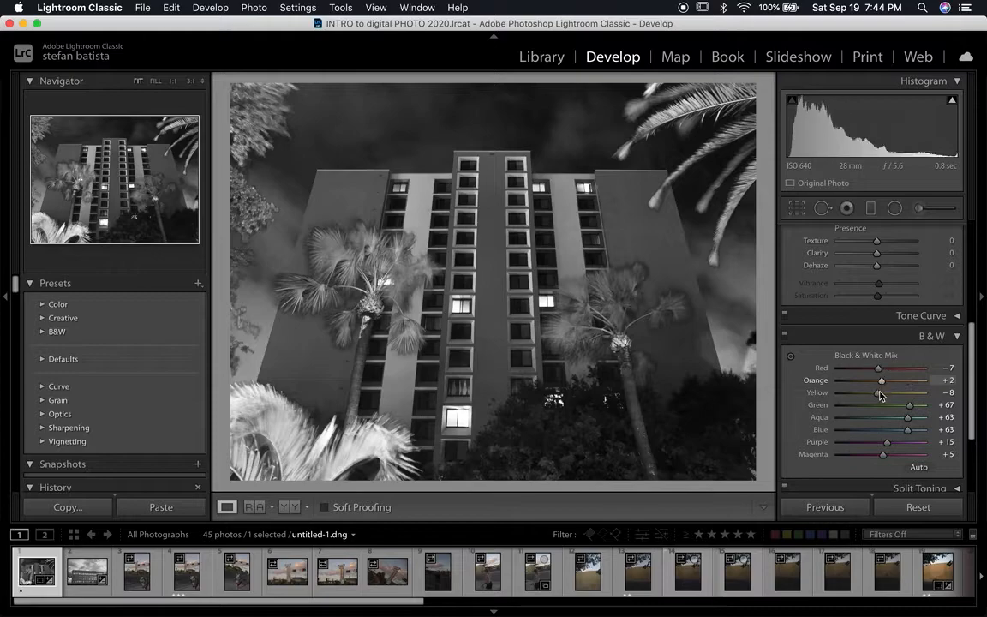
- Set the Black & White Mix to Green +5, Aqua +3, Blue 0 and Purple -1
click(882, 404)
click(881, 430)
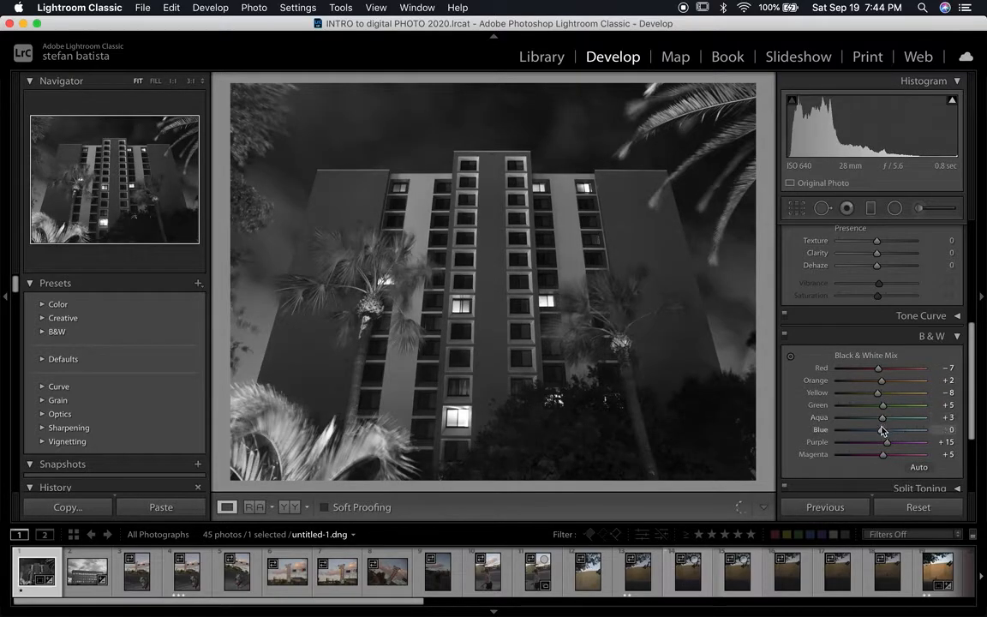
click(880, 442)
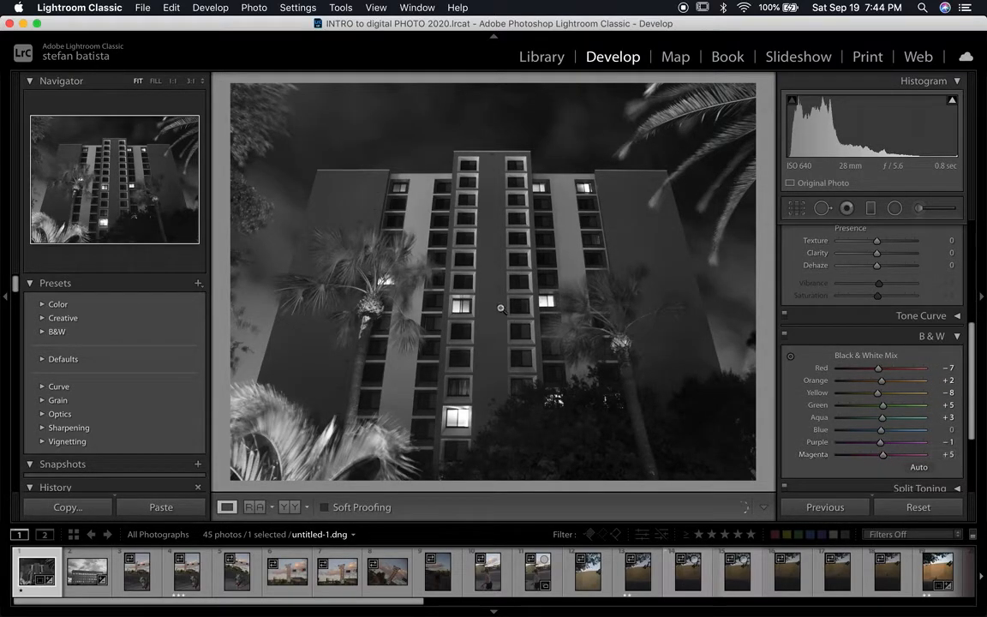
- Switch the photo to the Color treatment and set its white balance to Temp 4,945 and Tint +31
scroll(835, 351, up, 5)
drag(866, 321, 877, 334)
click(879, 251)
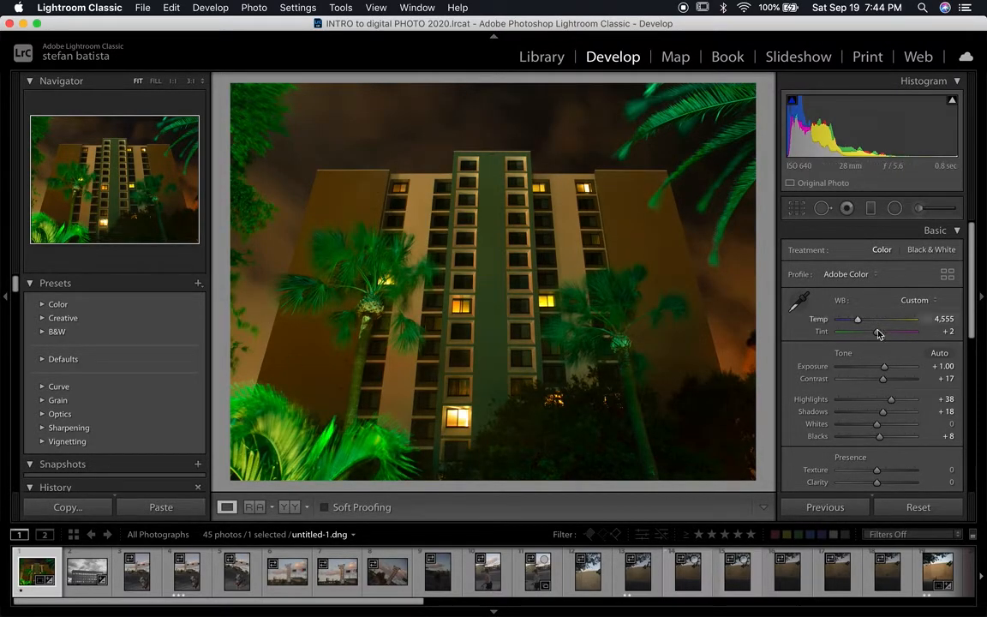
drag(876, 335, 882, 334)
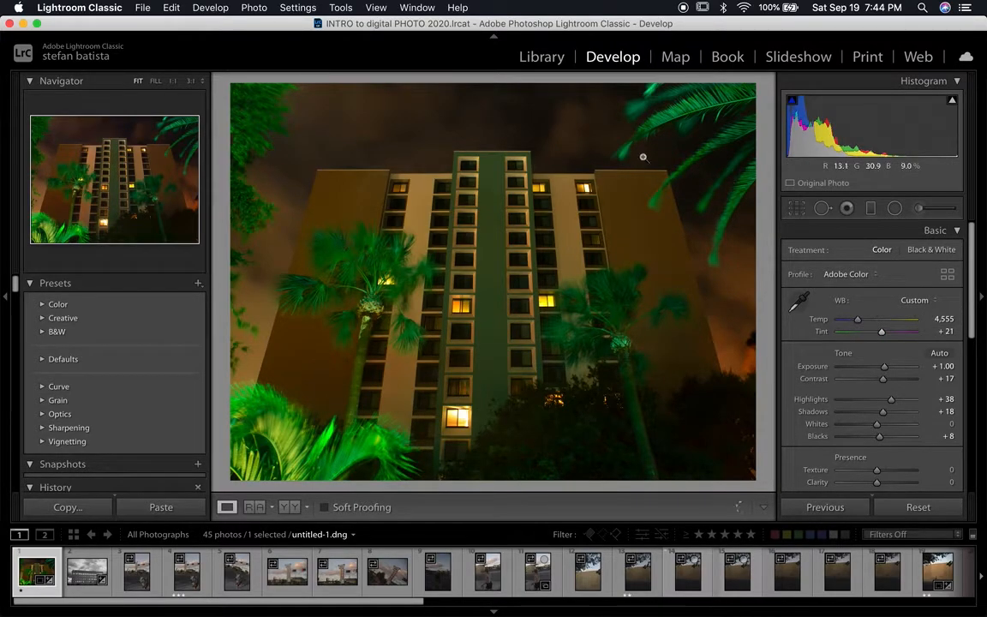
mouse_move(858, 322)
mouse_down()
mouse_move(884, 334)
mouse_move(859, 322)
mouse_up()
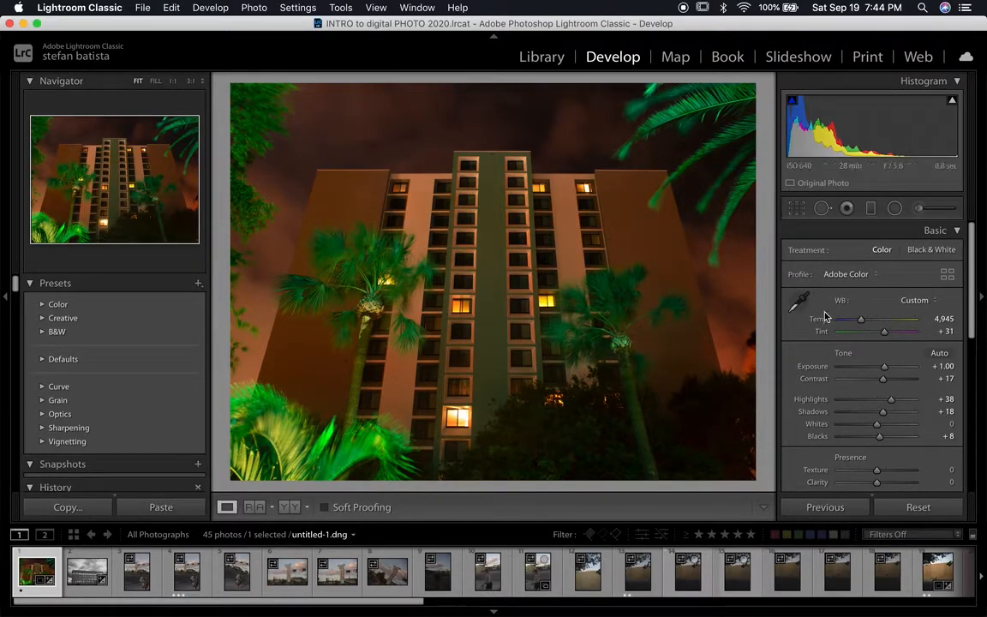
scroll(865, 360, down, 3)
scroll(874, 343, up, 3)
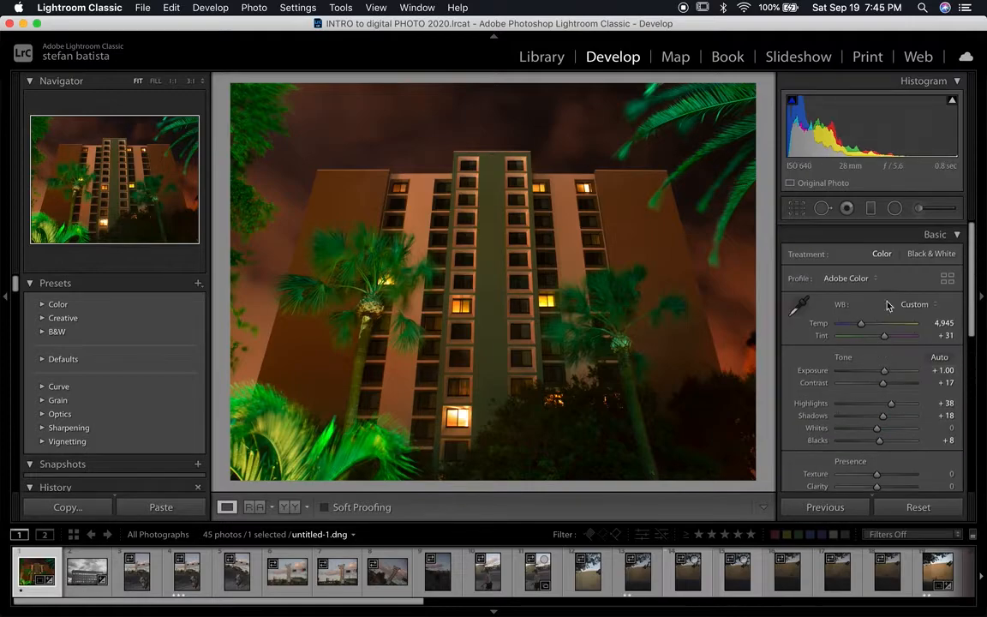
- Convert the photo to Black & White and set the mix to Red -24, Orange +50, Yellow +41, Green +30 and Aqua +53
click(932, 250)
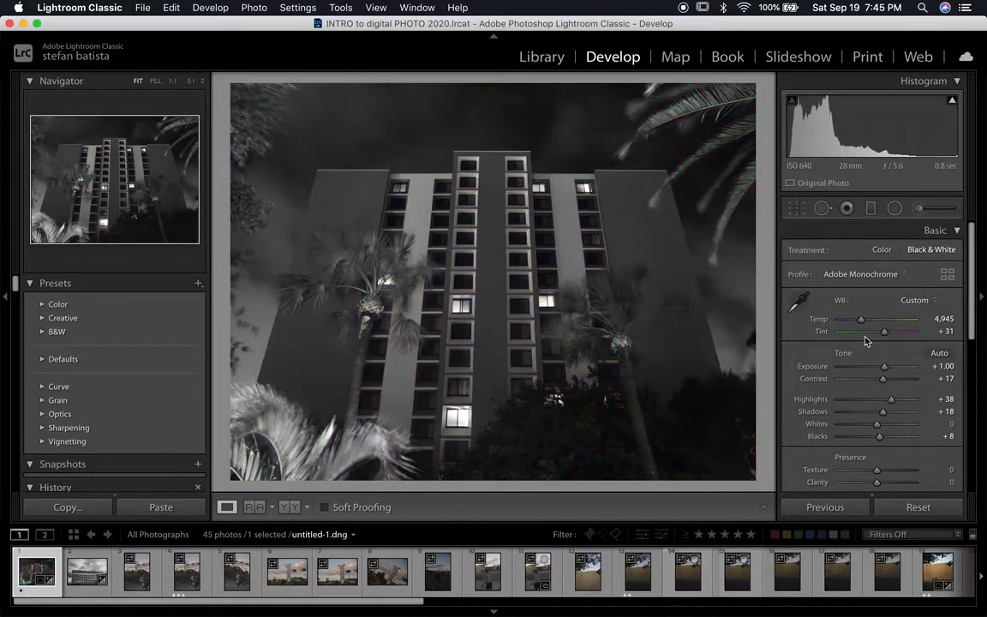
scroll(919, 368, down, 5)
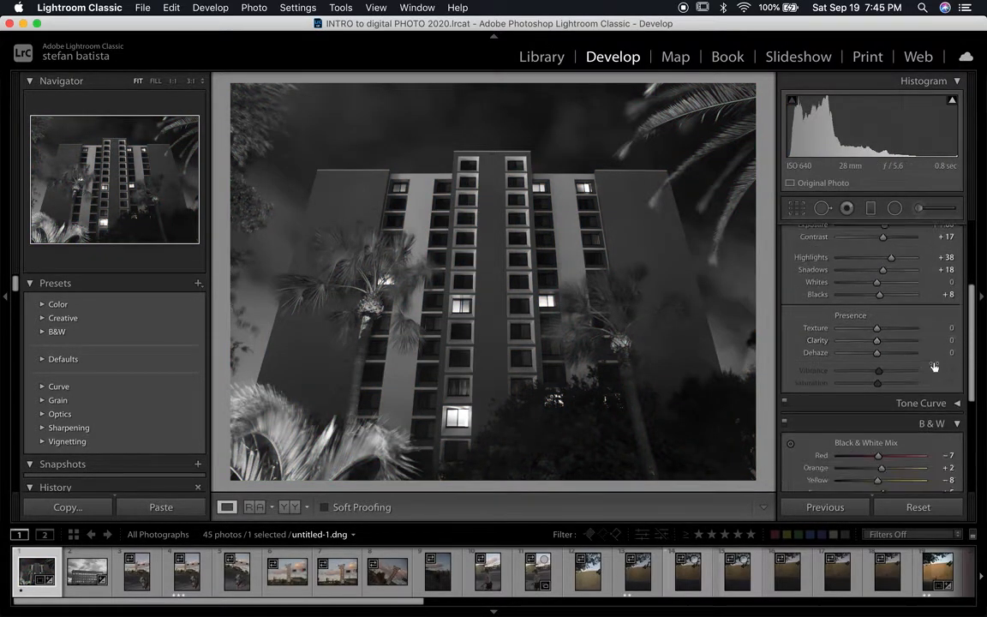
drag(892, 330, 871, 297)
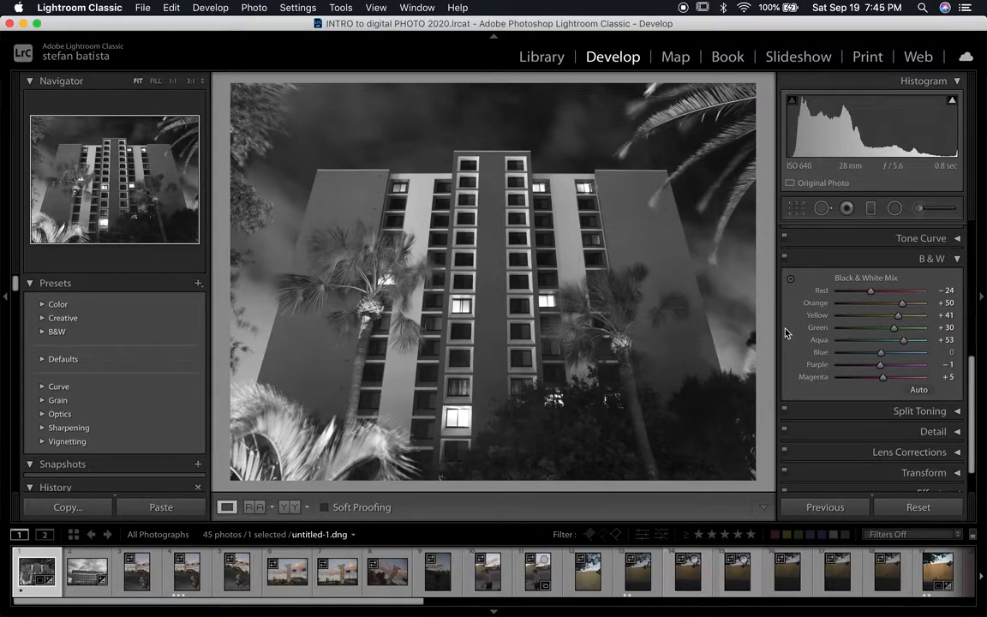
- Check the palm tree against the building at 1:1, then set Blue to +19 in the Black & White Mix
click(644, 301)
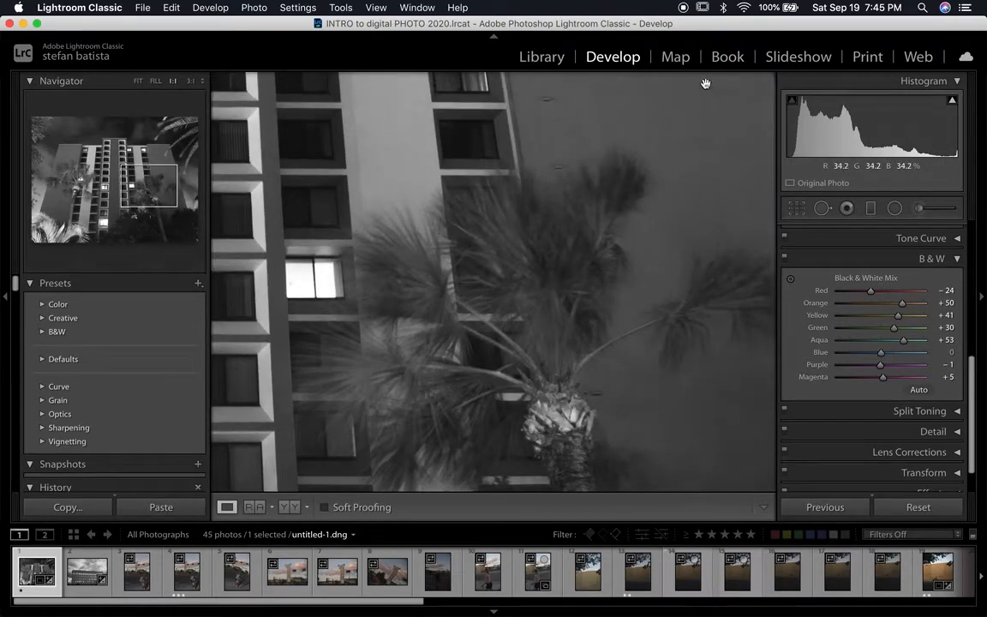
click(590, 306)
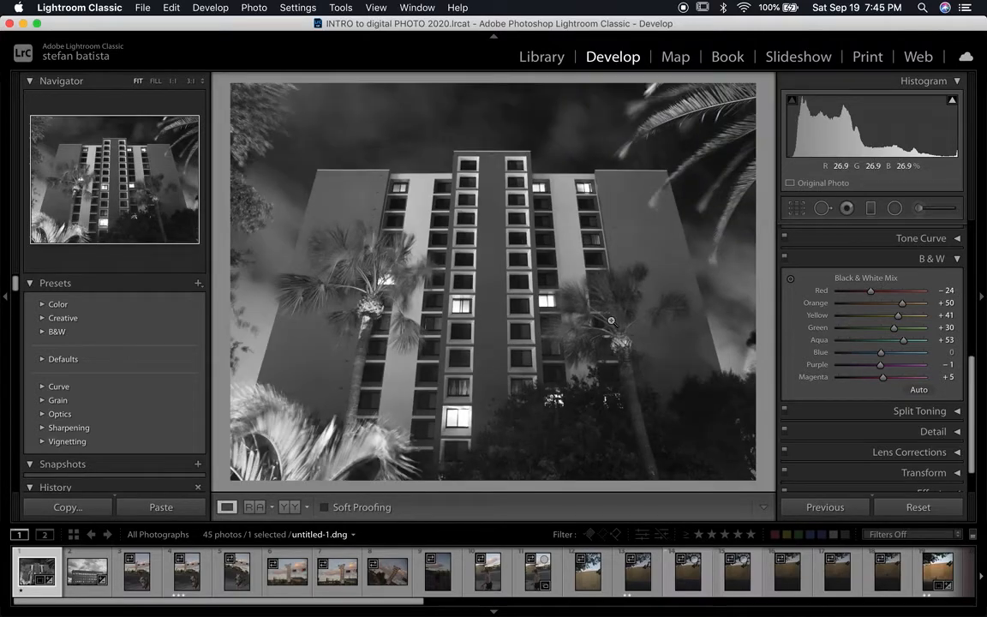
drag(880, 352, 891, 356)
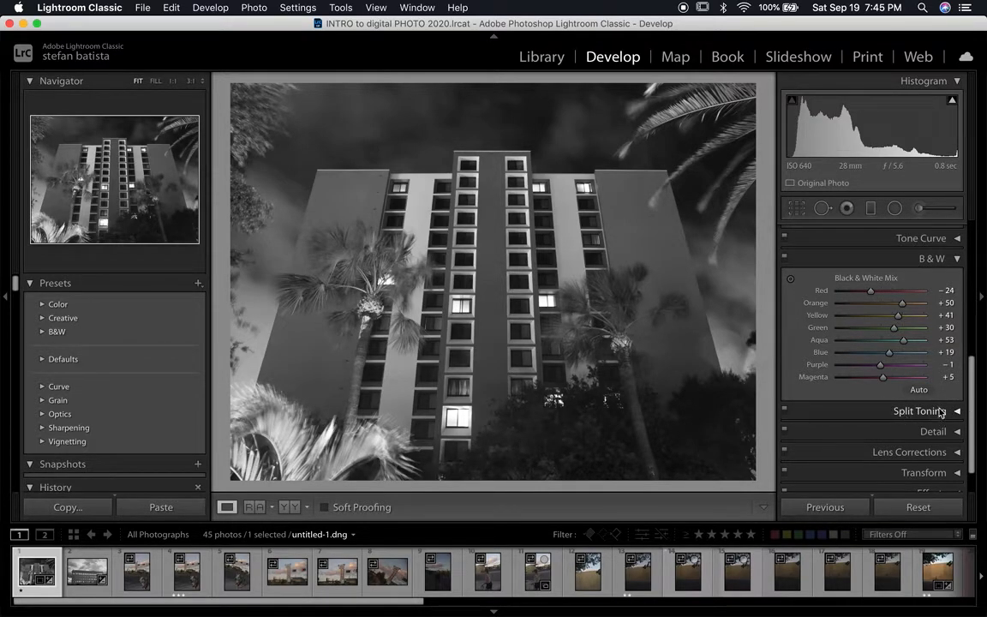
- Open the Split Toning settings and switch the photo back to the Color treatment
scroll(932, 416, down, 1)
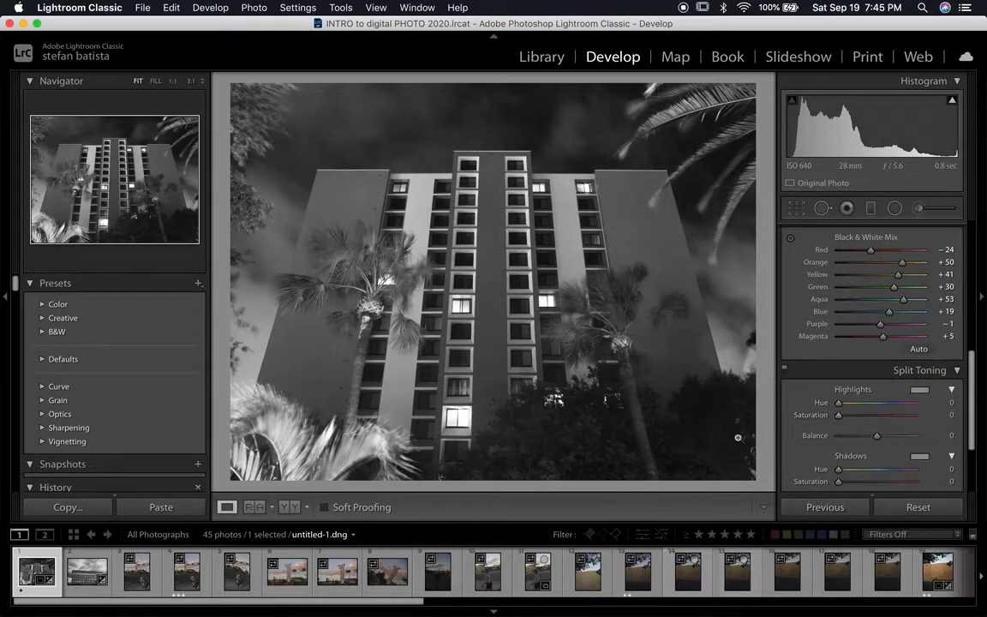
scroll(932, 406, down, 4)
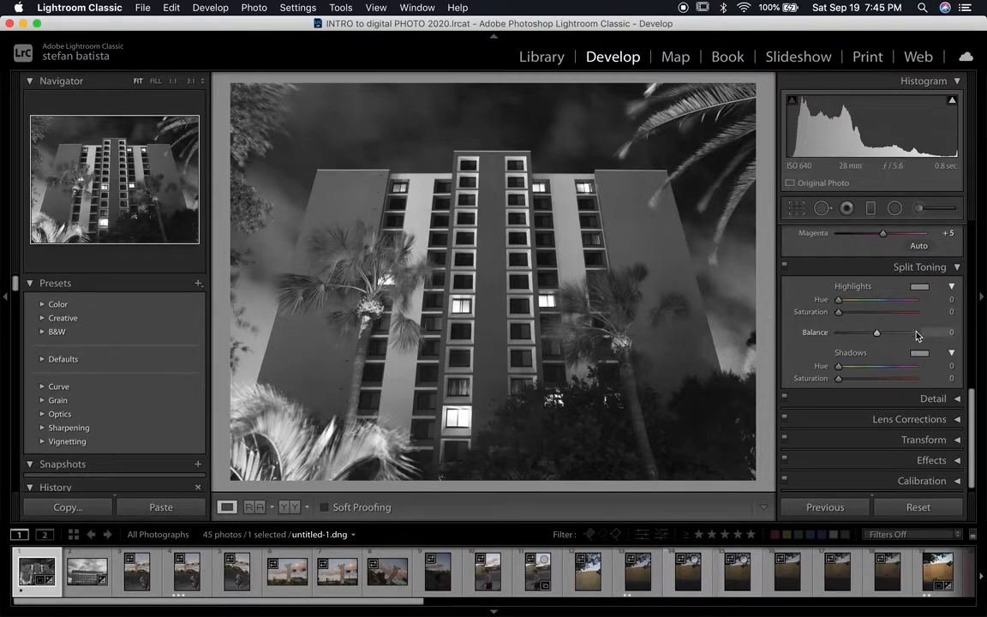
scroll(916, 334, up, 10)
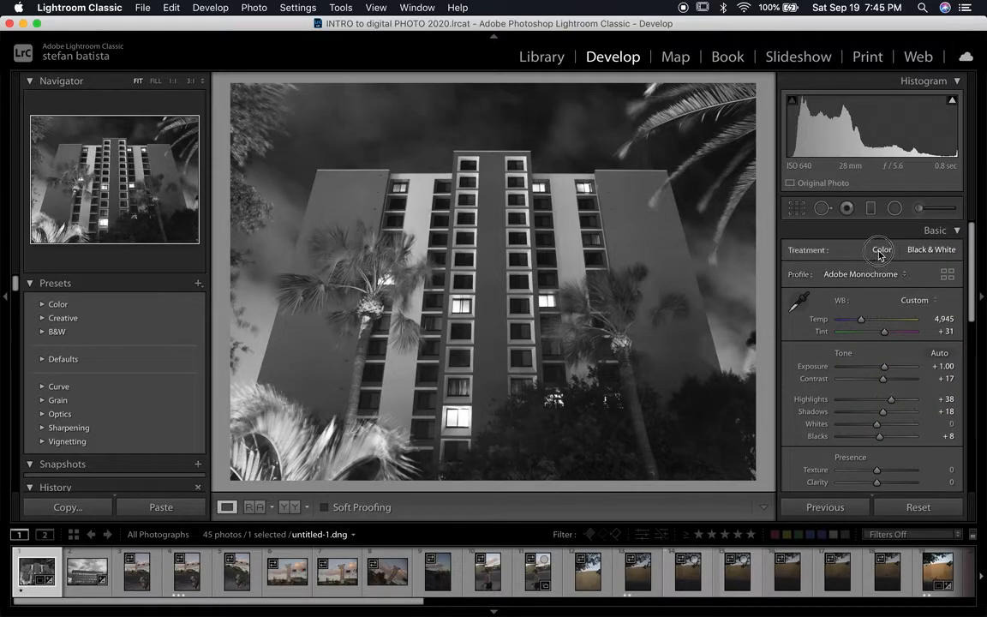
click(880, 251)
scroll(909, 343, down, 5)
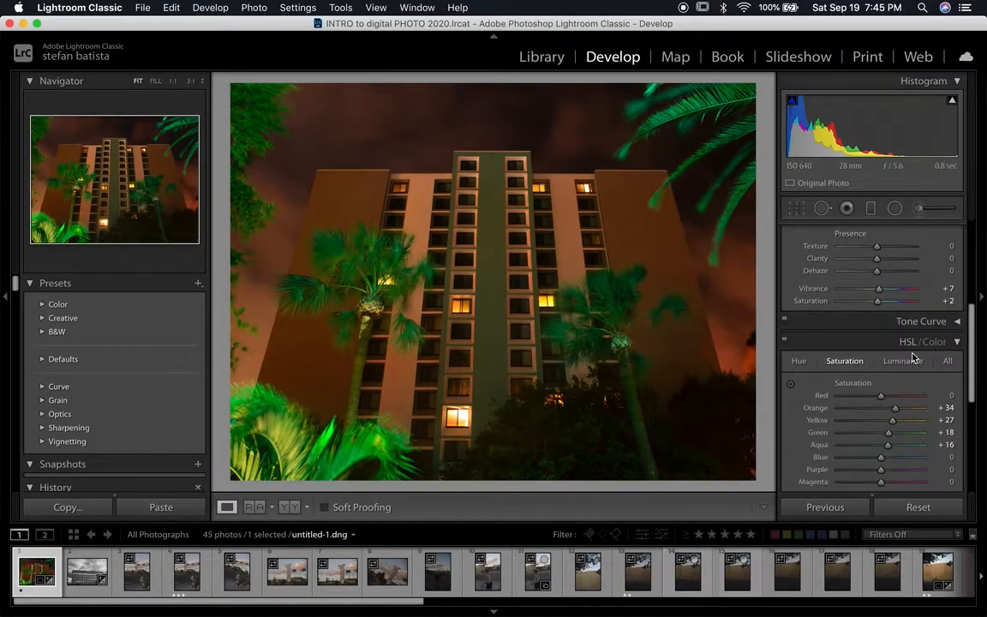
scroll(914, 355, down, 4)
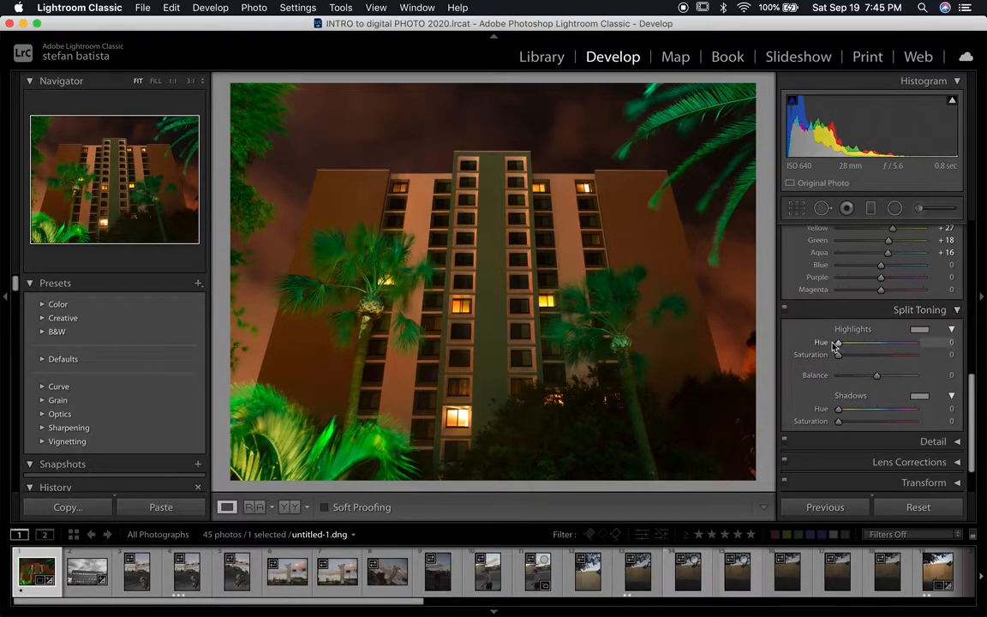
- Set the split-toning Highlights Hue to 154 and tint the Shadows with Hue 49 and Saturation 80
drag(839, 343, 871, 344)
drag(838, 412, 894, 423)
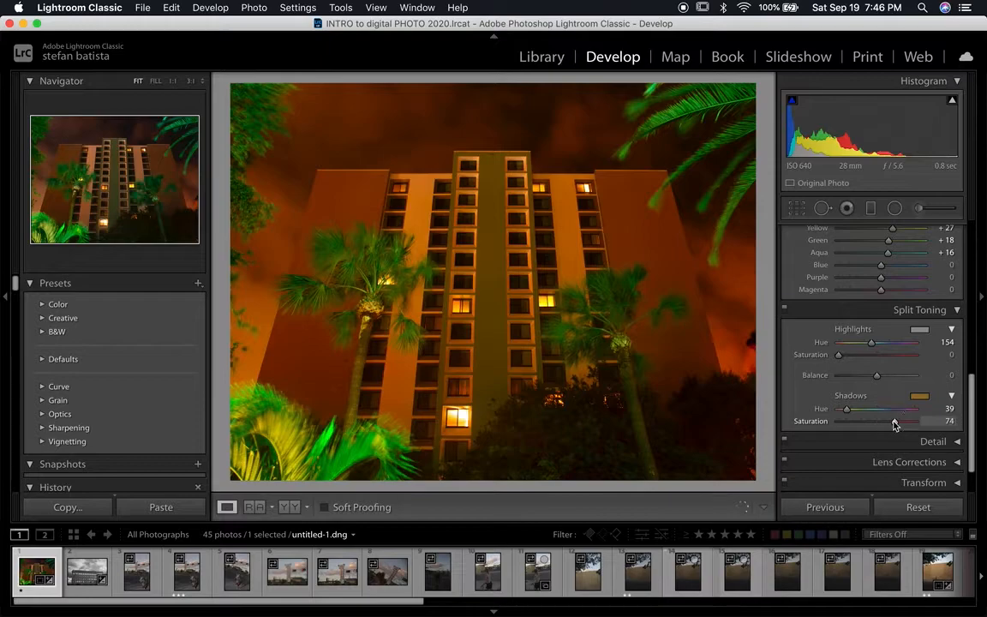
mouse_move(847, 414)
mouse_down()
mouse_move(837, 410)
mouse_move(846, 413)
mouse_up()
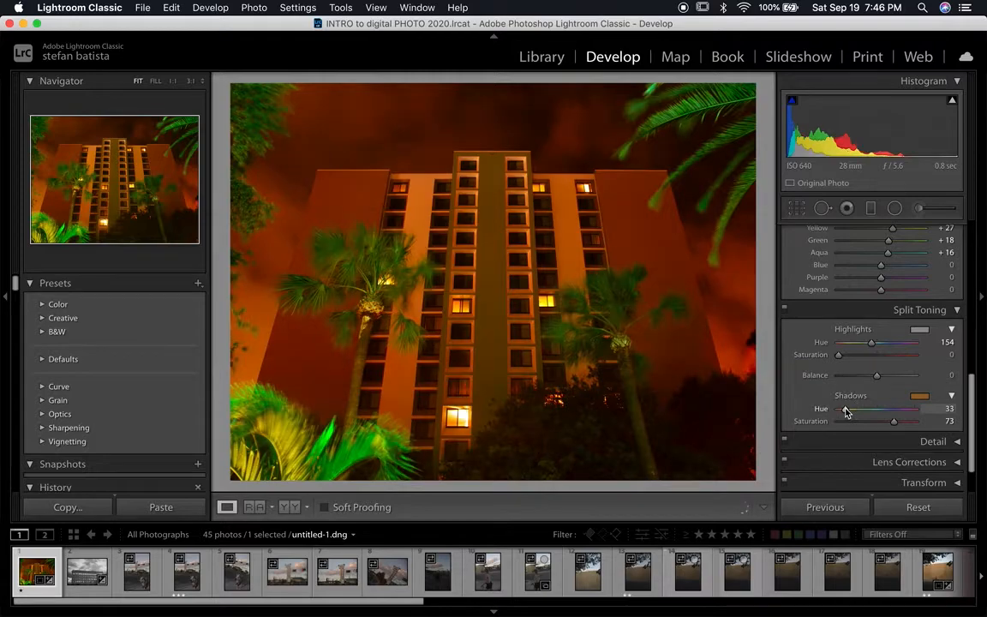
click(916, 399)
drag(823, 410, 672, 404)
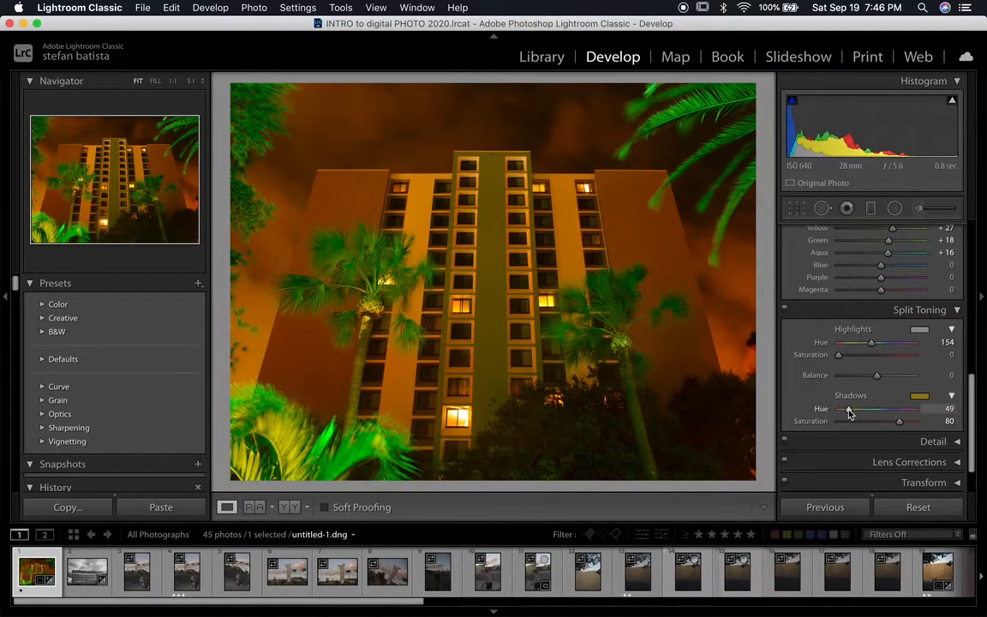
- Split-tone the Shadows with Hue 185 and Saturation 62, the Highlights with Hue 0 and Saturation 66, and set Balance to -70
drag(849, 414, 884, 412)
click(886, 421)
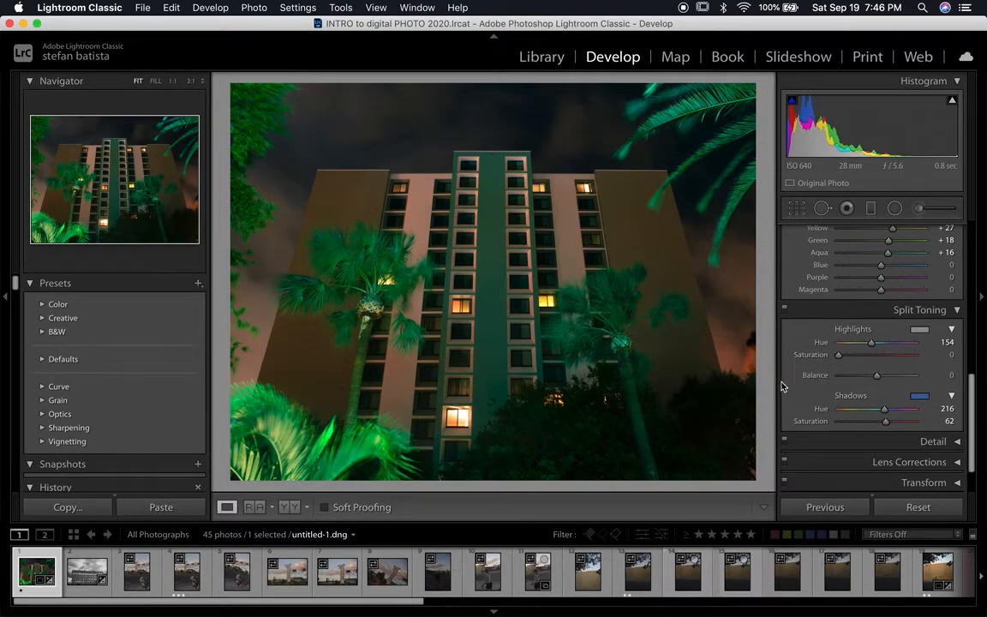
click(837, 343)
drag(844, 357, 889, 356)
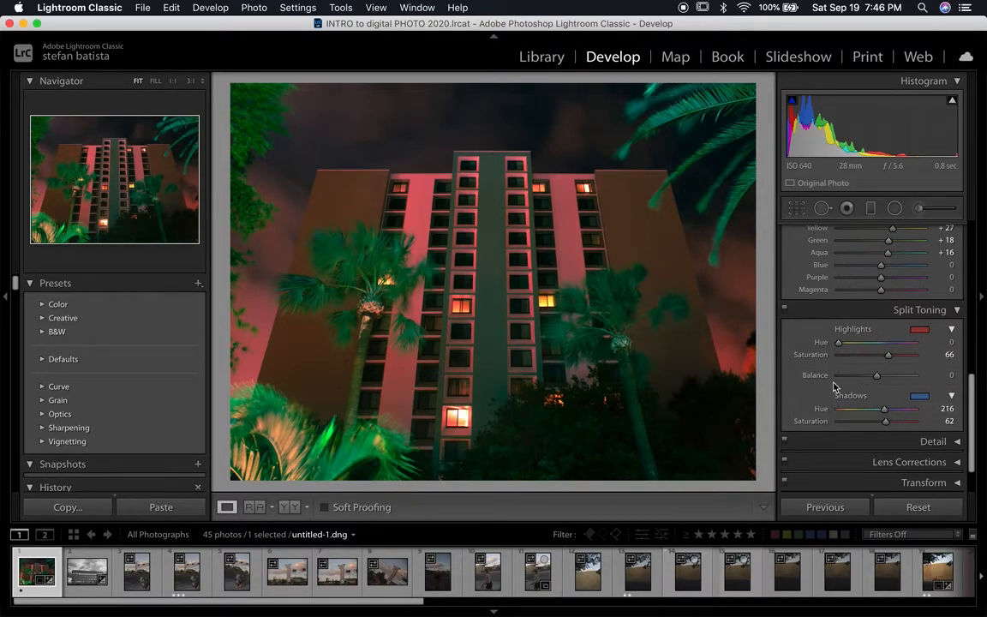
drag(879, 379, 850, 379)
mouse_move(890, 414)
mouse_down()
mouse_move(853, 415)
mouse_move(877, 410)
mouse_up()
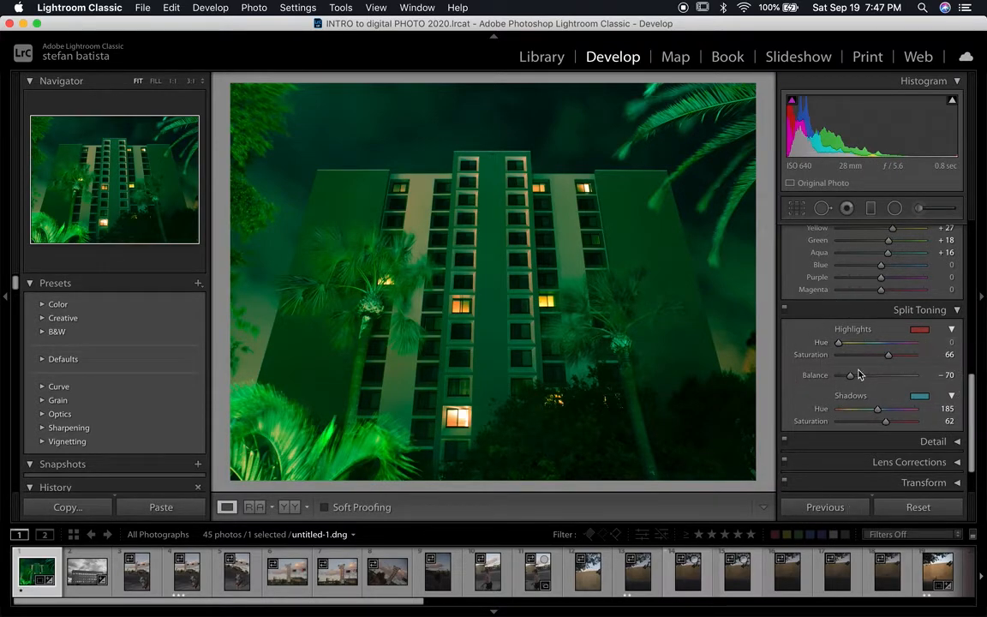
scroll(874, 385, up, 10)
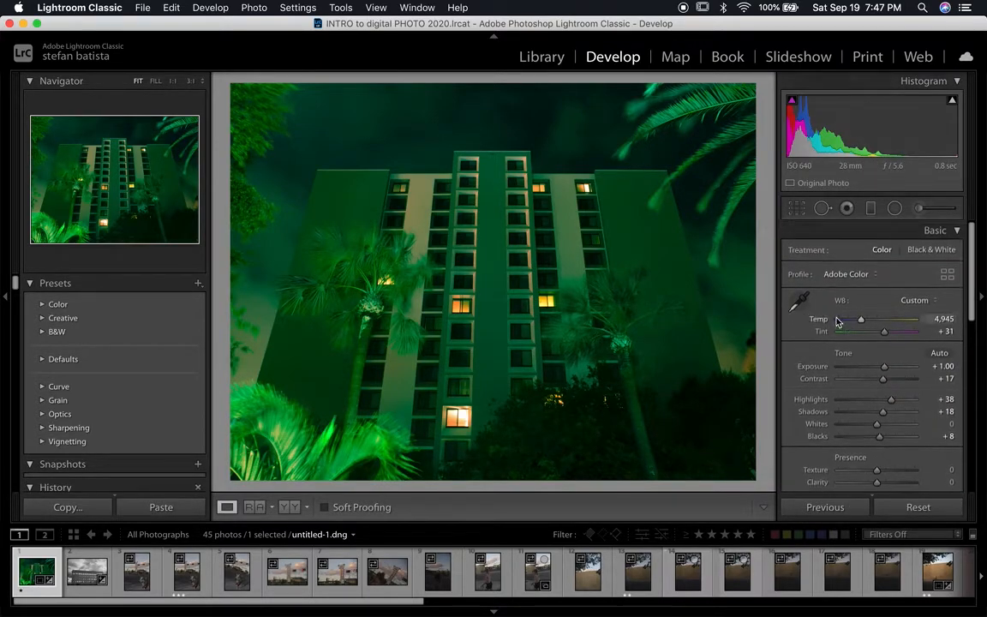
scroll(837, 377, down, 10)
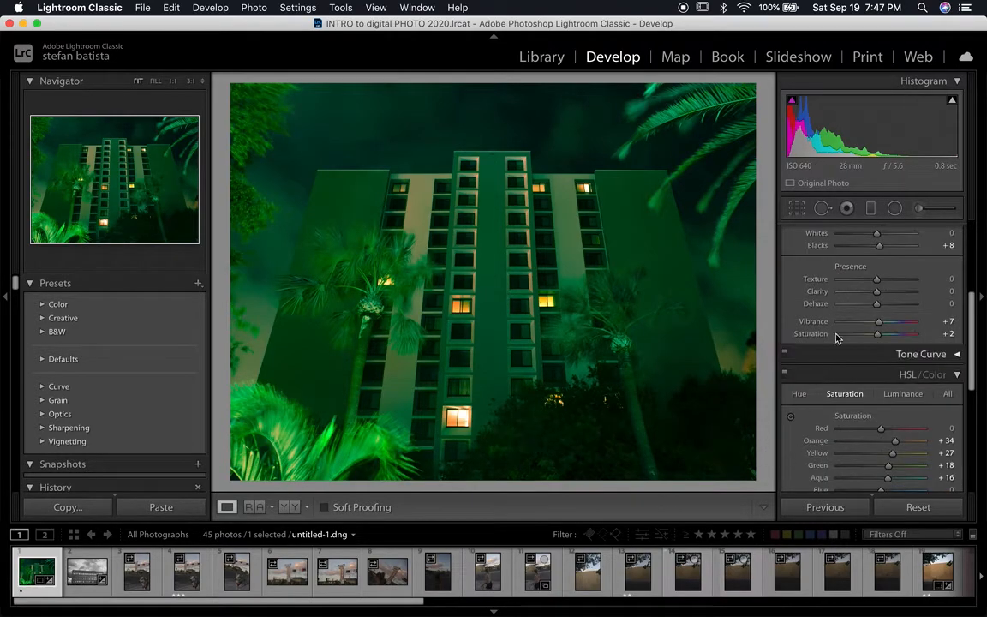
scroll(835, 338, up, 8)
scroll(840, 323, up, 3)
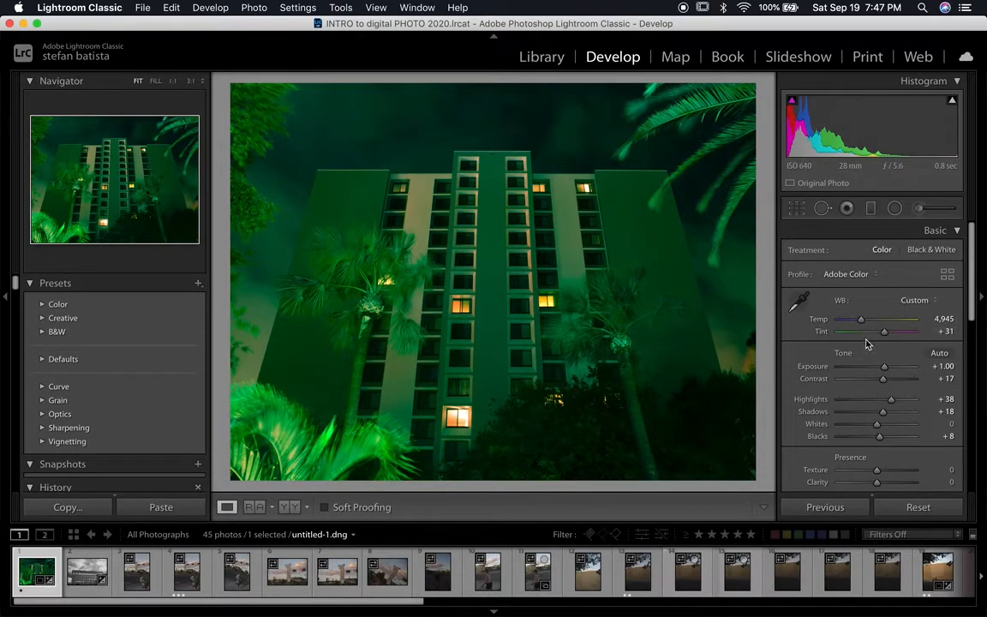
- Set the split-toning Shadows Hue to 142, Highlights Hue to 107 and Balance to +19, and reduce both Saturation values to 0
scroll(901, 328, down, 5)
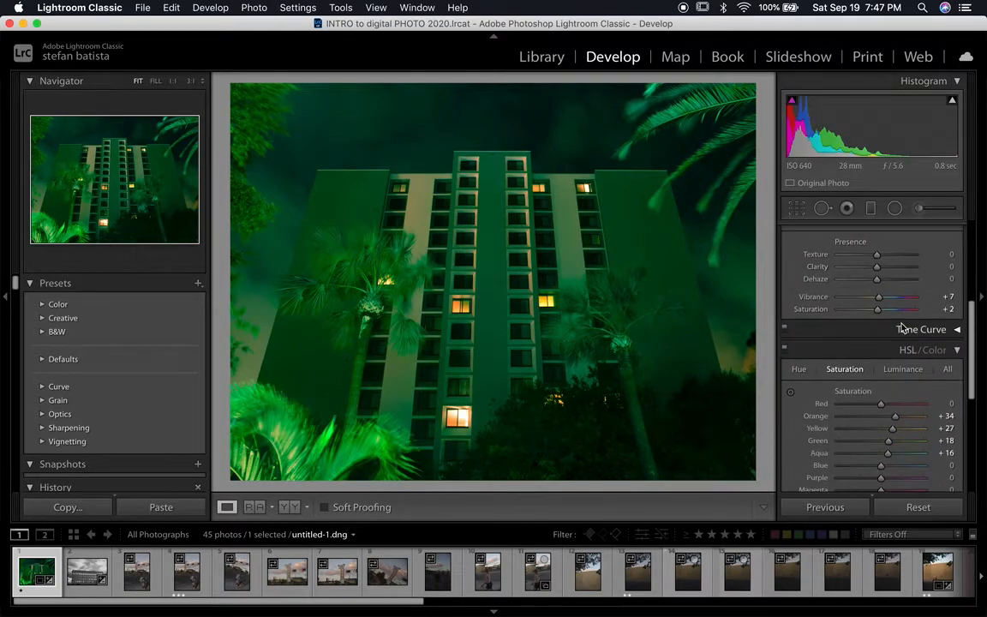
scroll(901, 328, down, 5)
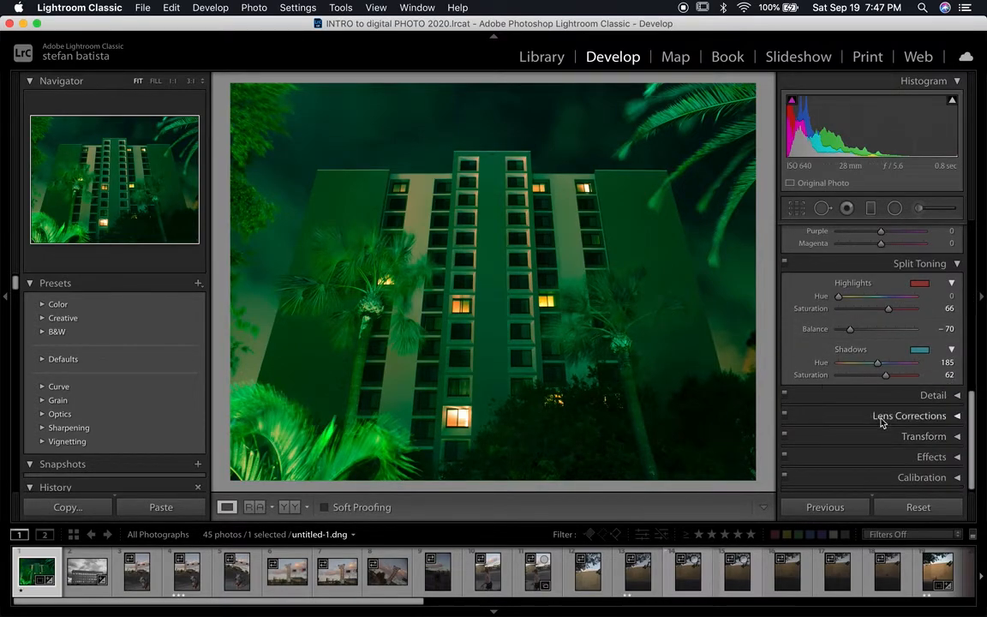
mouse_move(877, 364)
mouse_down()
mouse_move(868, 365)
mouse_move(876, 378)
mouse_up()
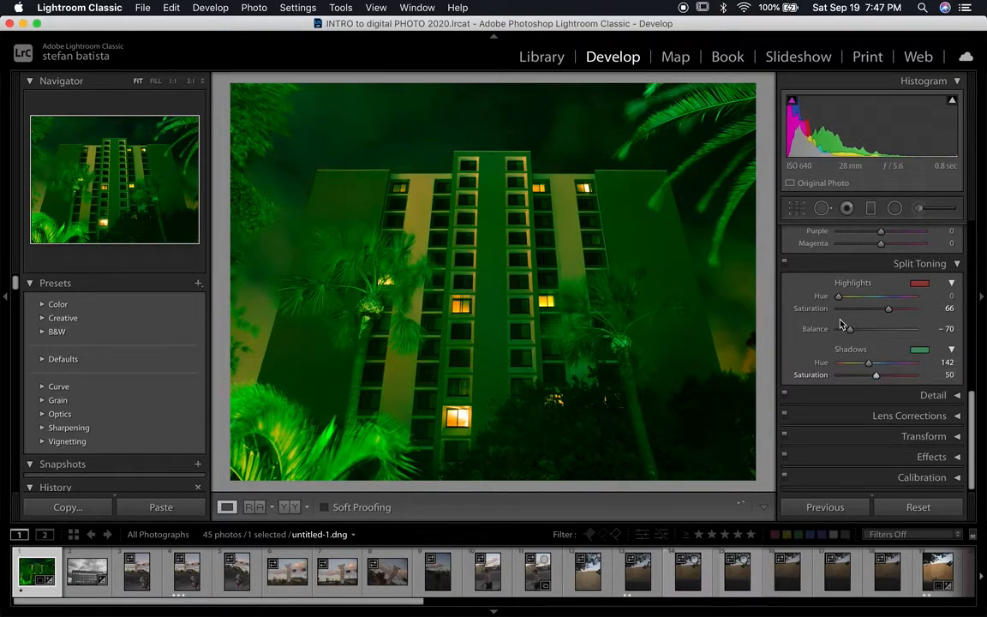
drag(838, 296, 815, 308)
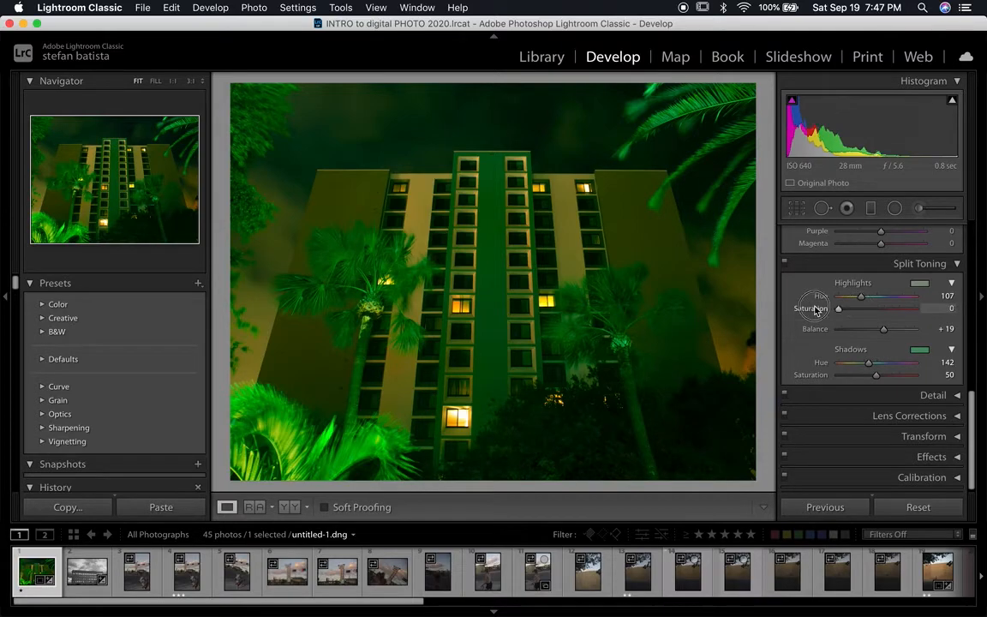
drag(874, 374, 769, 367)
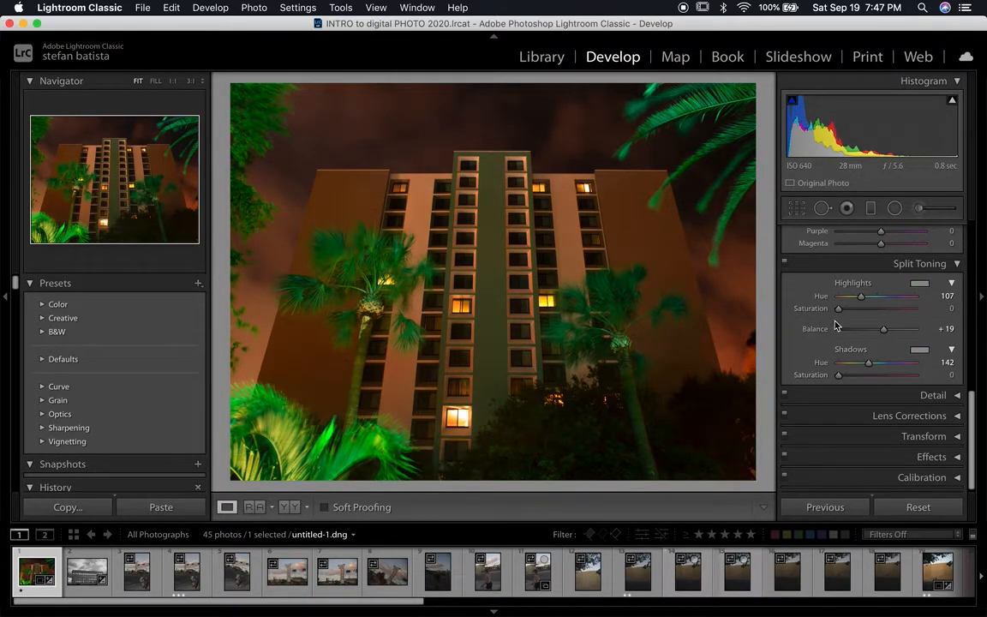
- Convert the photo to Black & White and set Exposure to +0.90 and Contrast to +36
scroll(869, 360, up, 10)
click(938, 231)
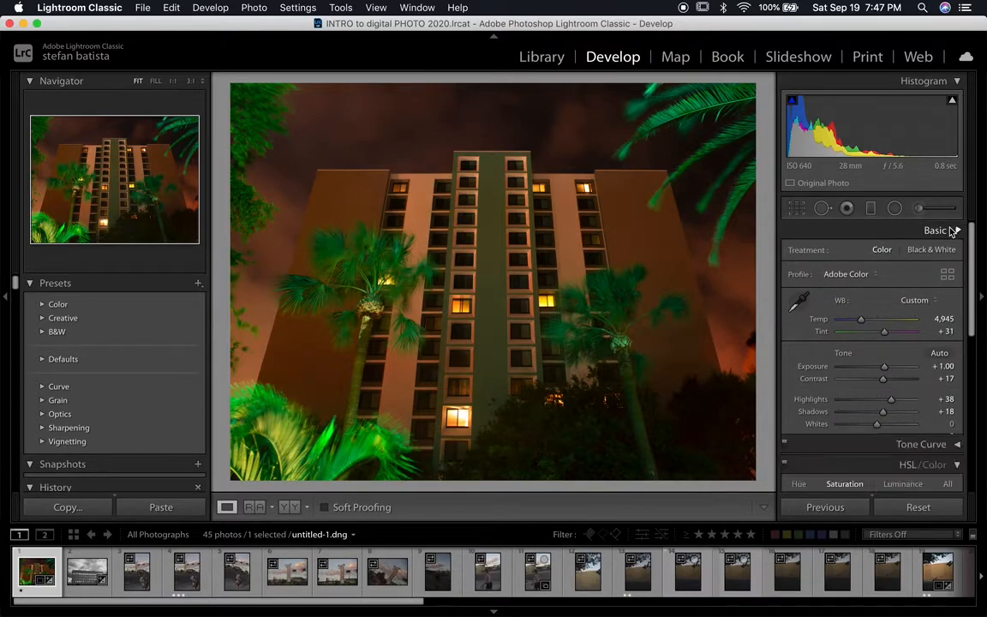
click(936, 229)
click(932, 249)
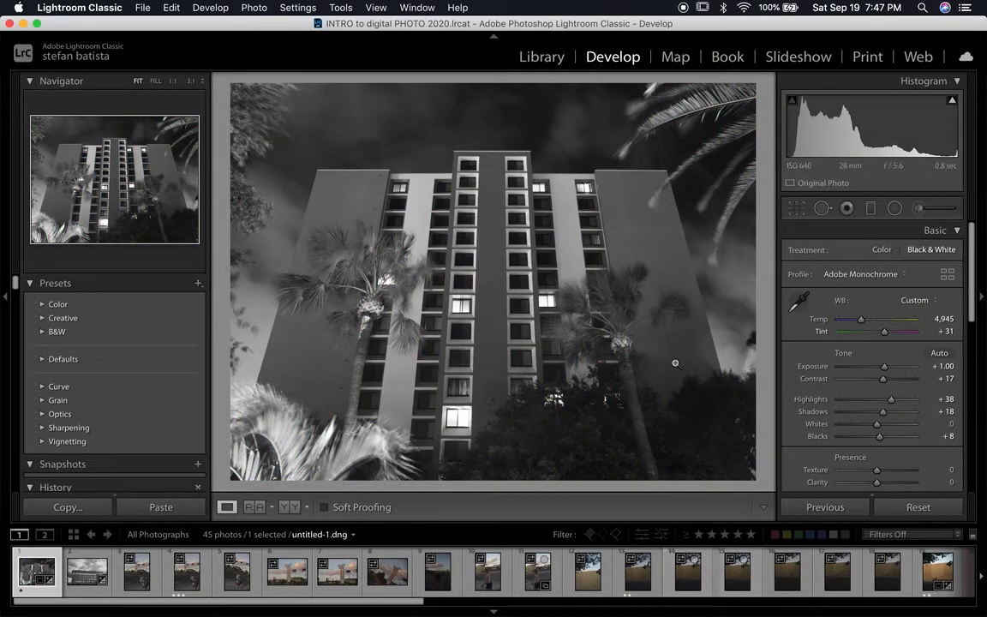
drag(882, 378, 884, 367)
- Split-tone the Highlights with Hue 30 and Saturation 18, and the Shadows with Hue 43 and Saturation 13
scroll(851, 408, down, 10)
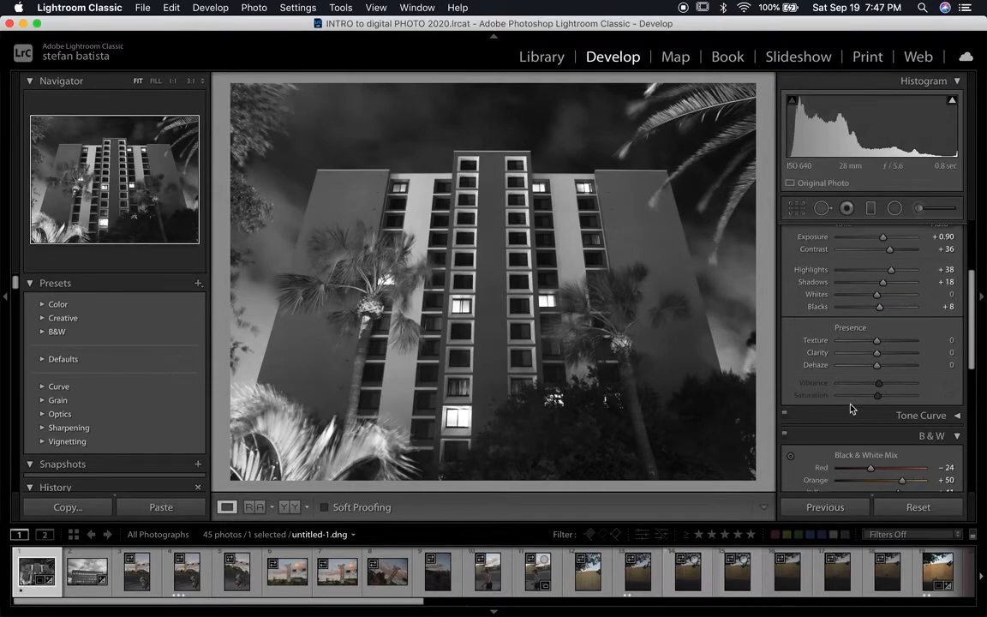
scroll(851, 408, down, 4)
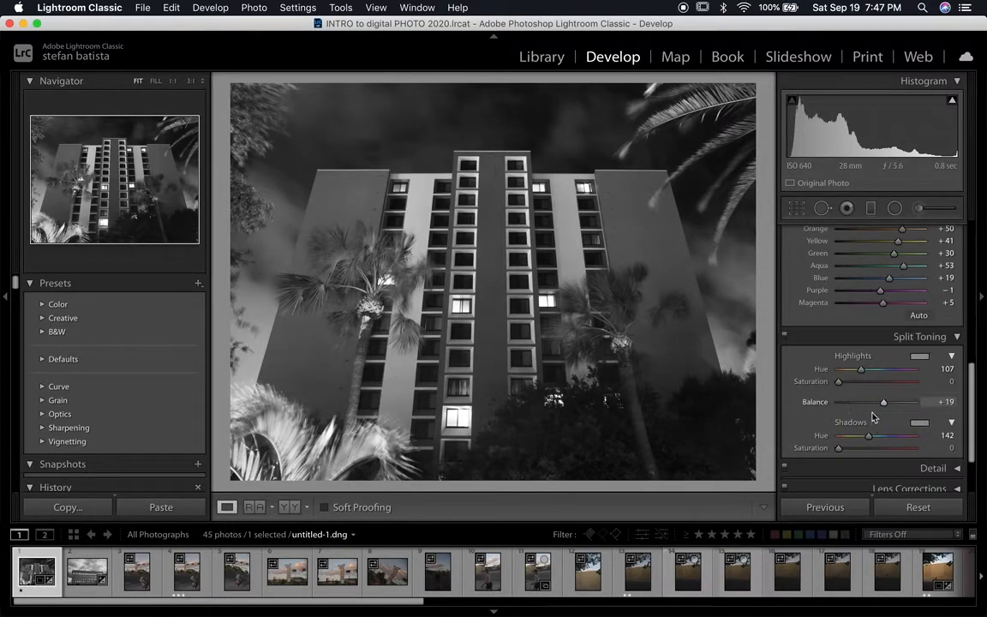
mouse_move(862, 374)
mouse_down()
mouse_move(845, 370)
mouse_move(854, 384)
mouse_up()
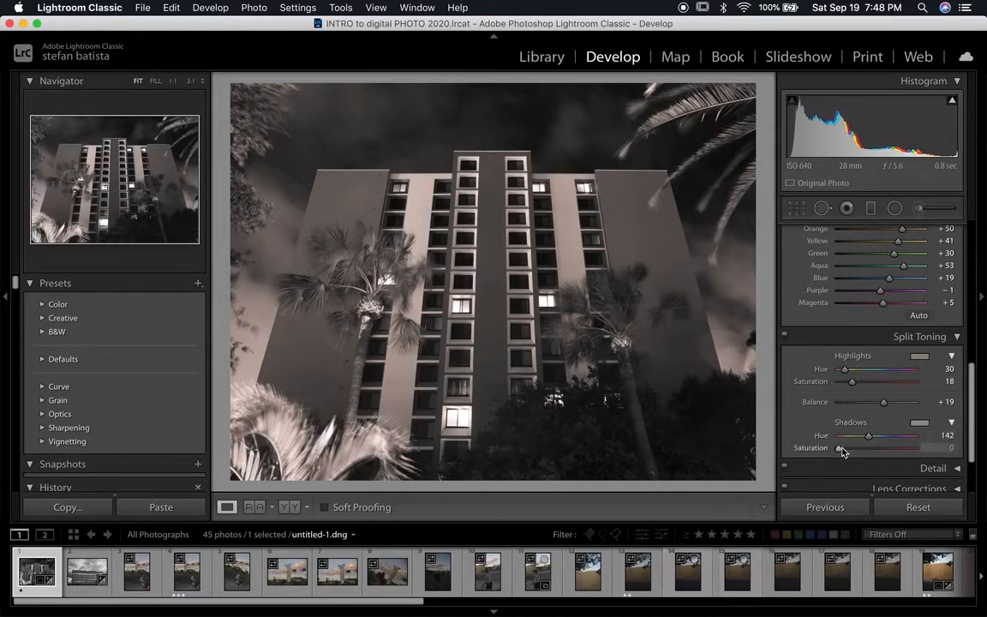
mouse_move(842, 451)
mouse_down()
mouse_move(859, 436)
mouse_move(849, 439)
mouse_up()
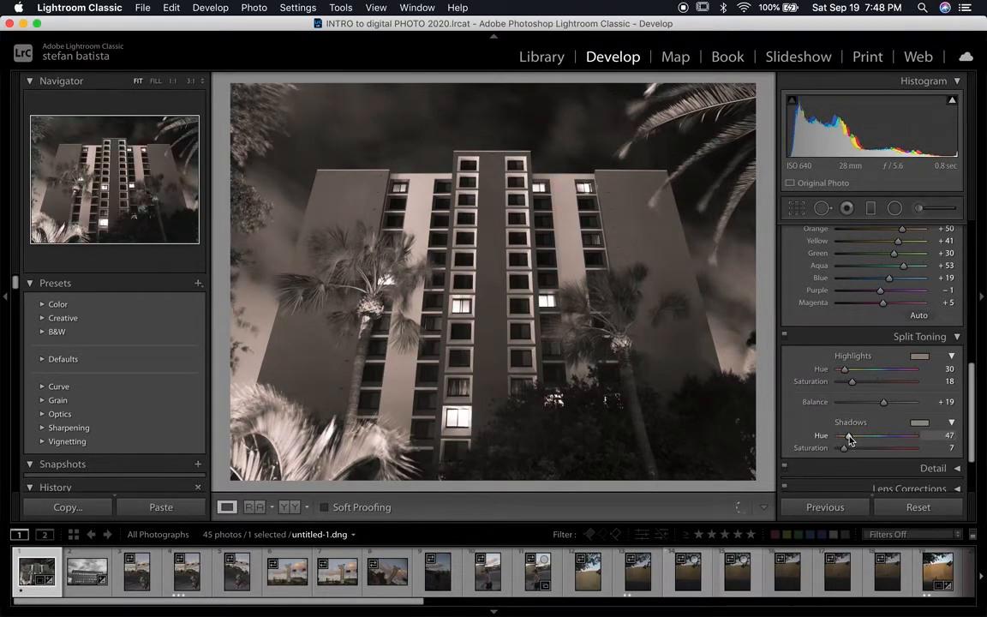
drag(849, 441, 848, 448)
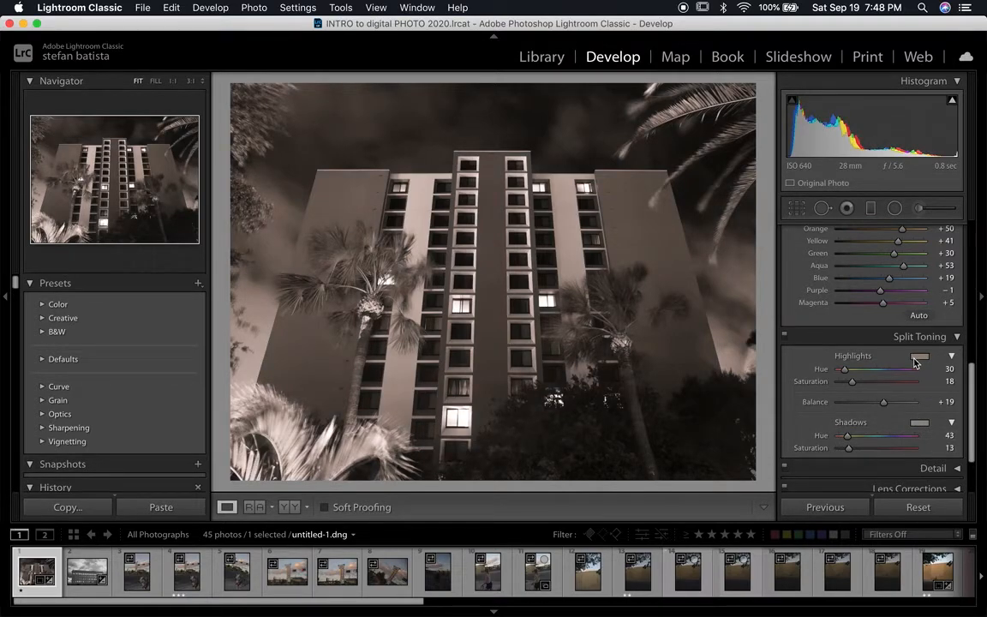
- Set the split-toning Highlights to Hue 33 and Saturation 36, and the Shadows to Hue 12 and Saturation 6
drag(852, 384, 849, 371)
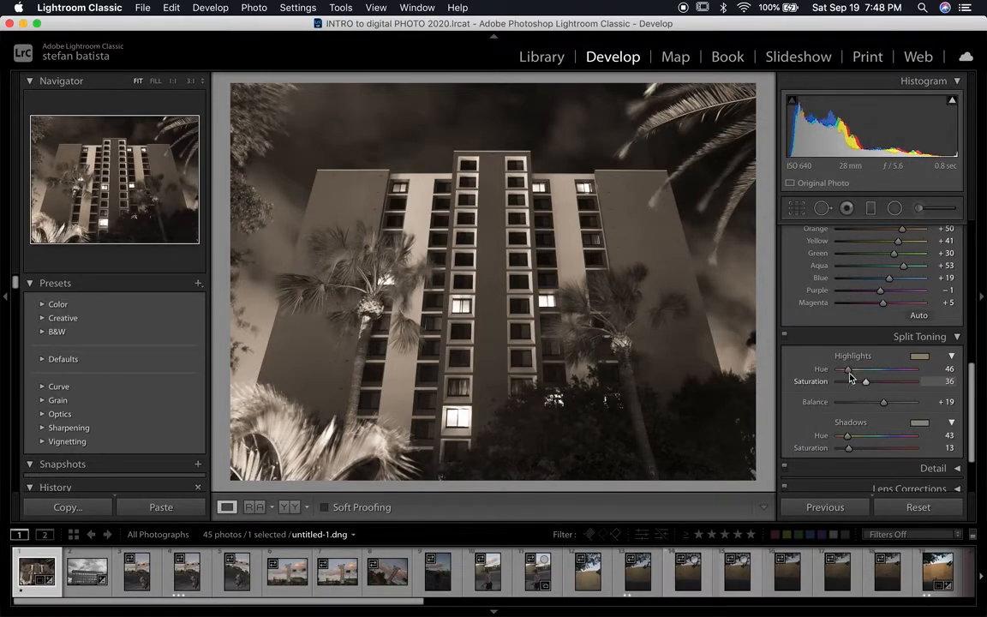
drag(849, 370, 847, 372)
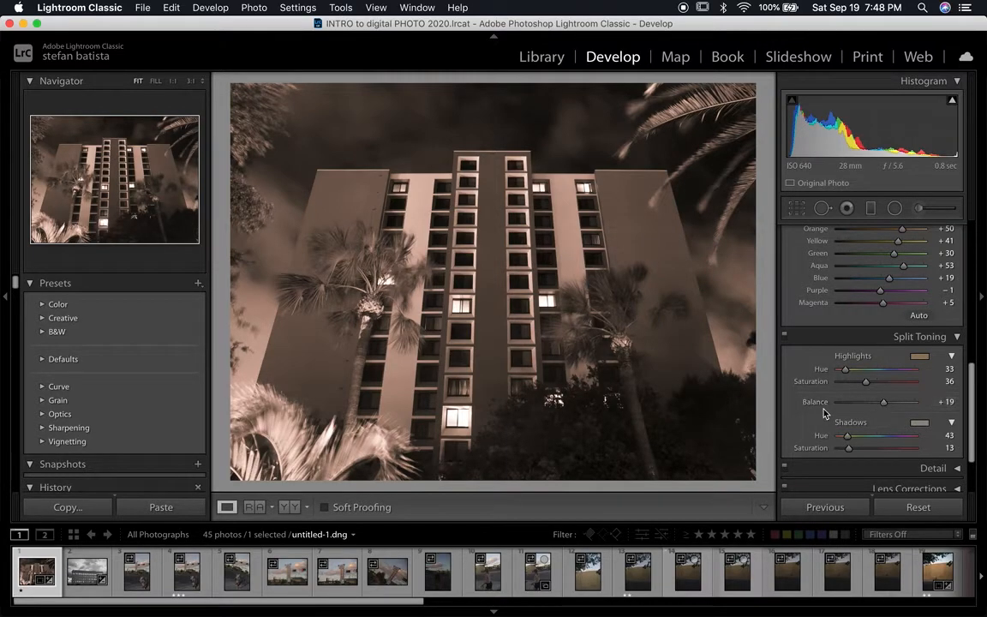
mouse_move(850, 449)
mouse_down()
mouse_move(860, 450)
mouse_move(843, 448)
mouse_move(854, 438)
mouse_up()
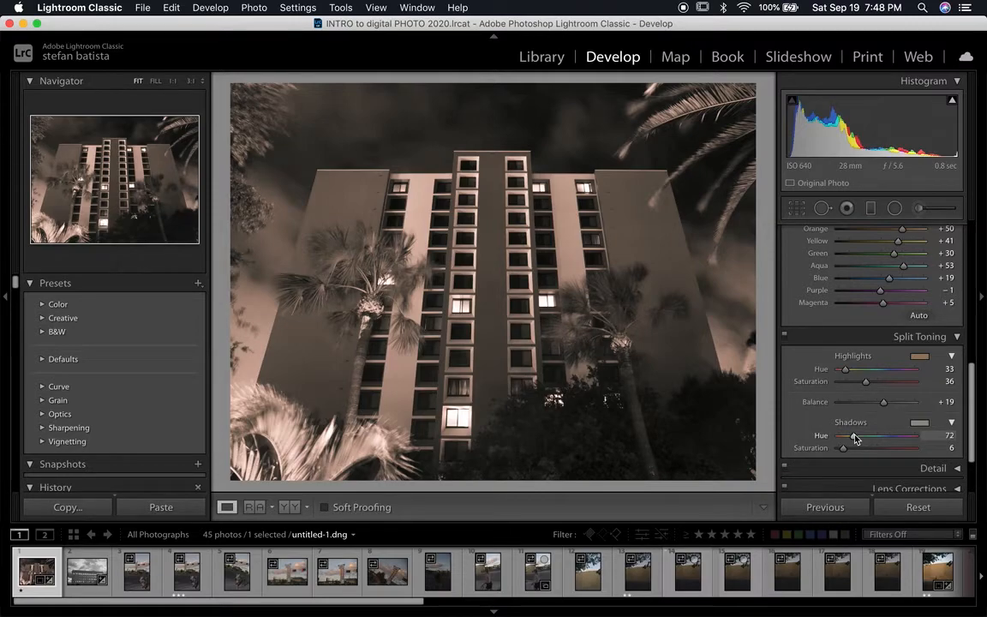
drag(854, 438, 840, 438)
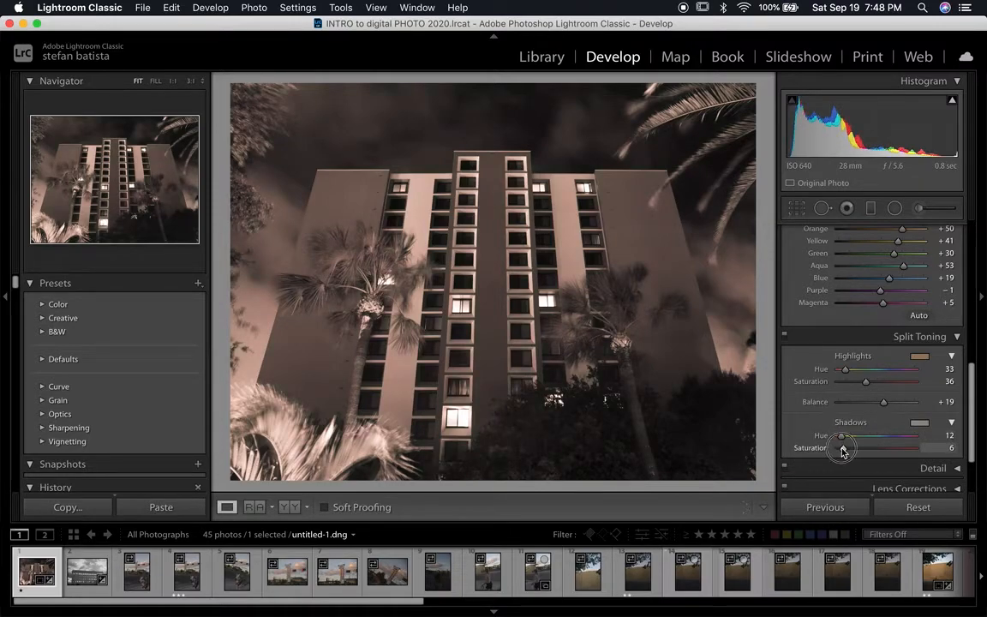
- Reduce both split-toning Saturation values to 0 and raise only the Highlights Saturation to 12
click(843, 382)
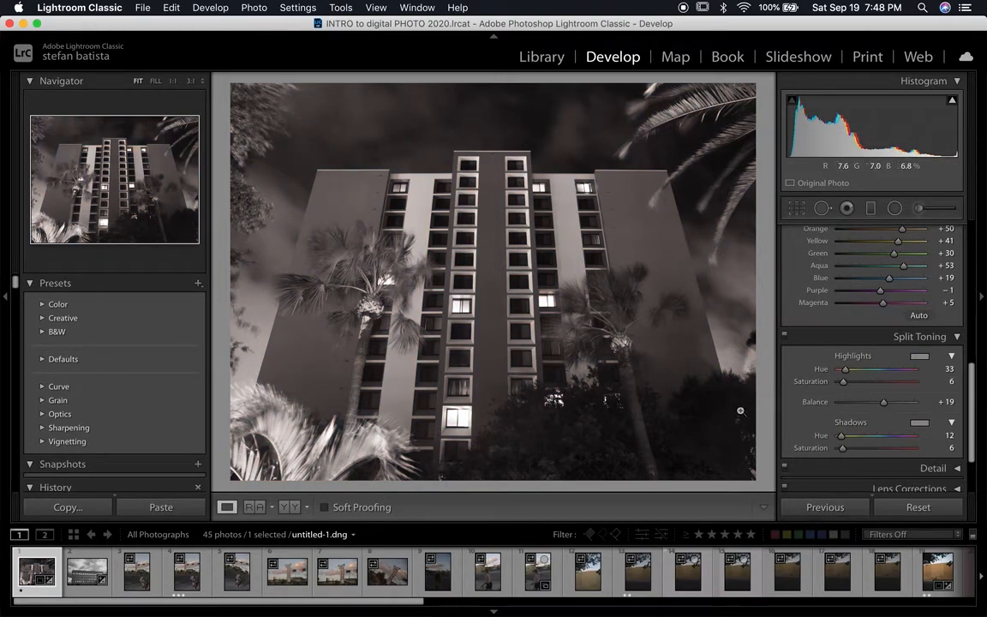
drag(843, 382, 817, 385)
drag(842, 448, 805, 450)
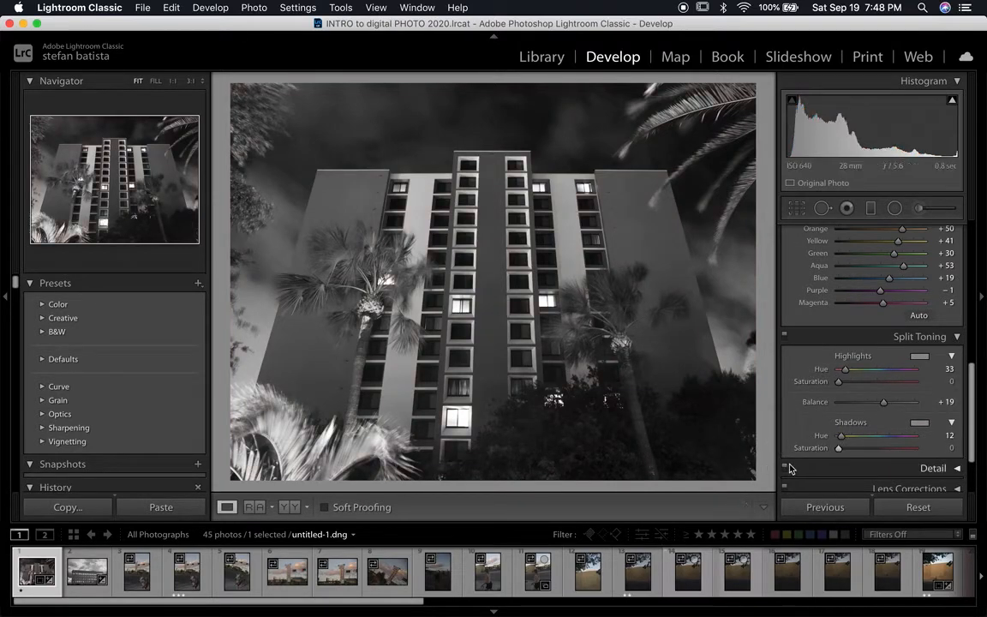
drag(838, 381, 848, 384)
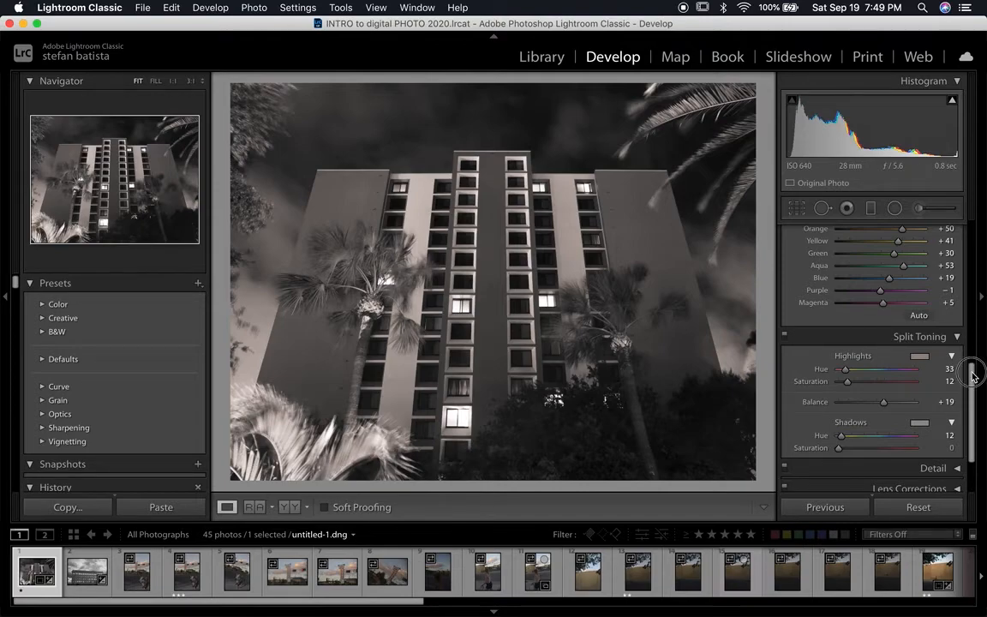
scroll(972, 376, down, 3)
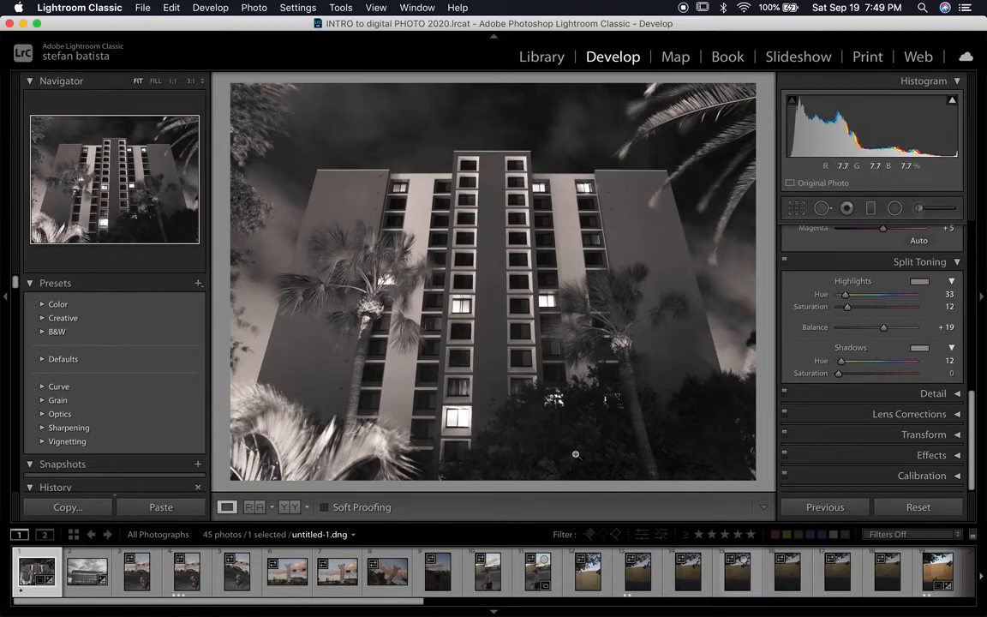
mouse_move(971, 446)
mouse_down()
mouse_move(973, 260)
mouse_move(972, 445)
mouse_up()
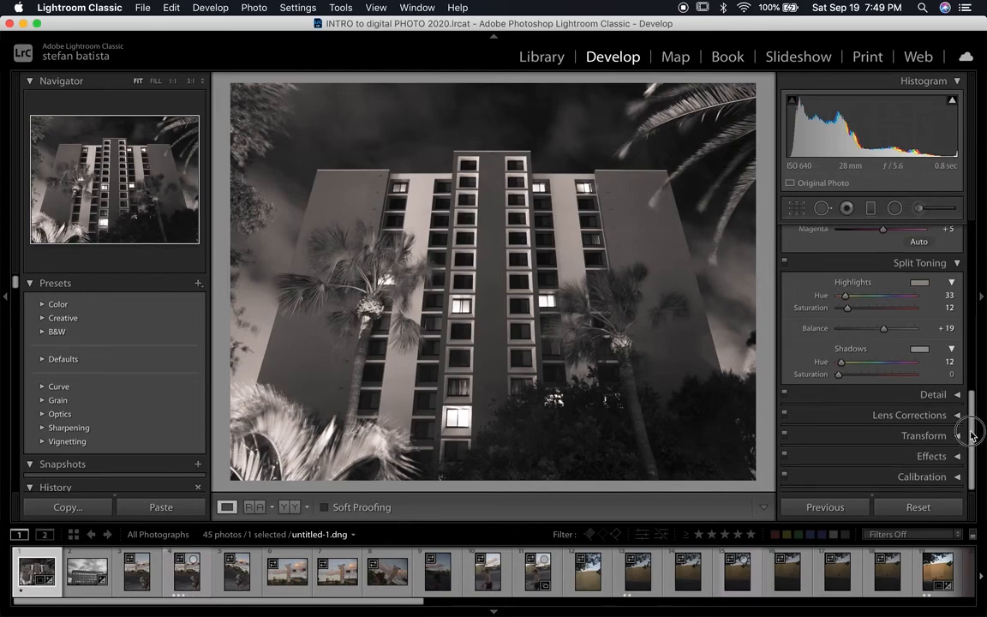
scroll(974, 447, up, 8)
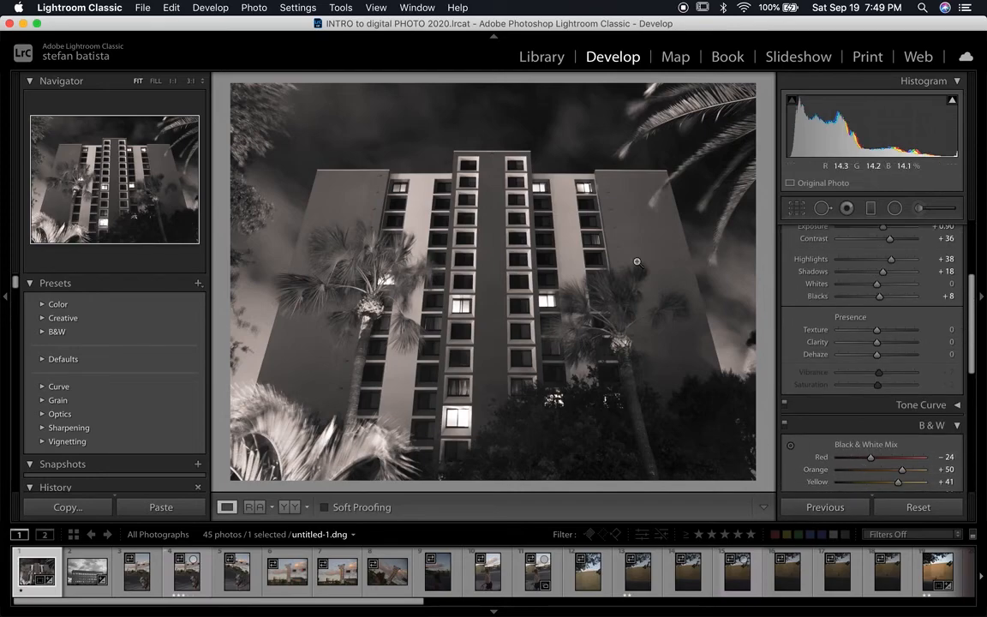